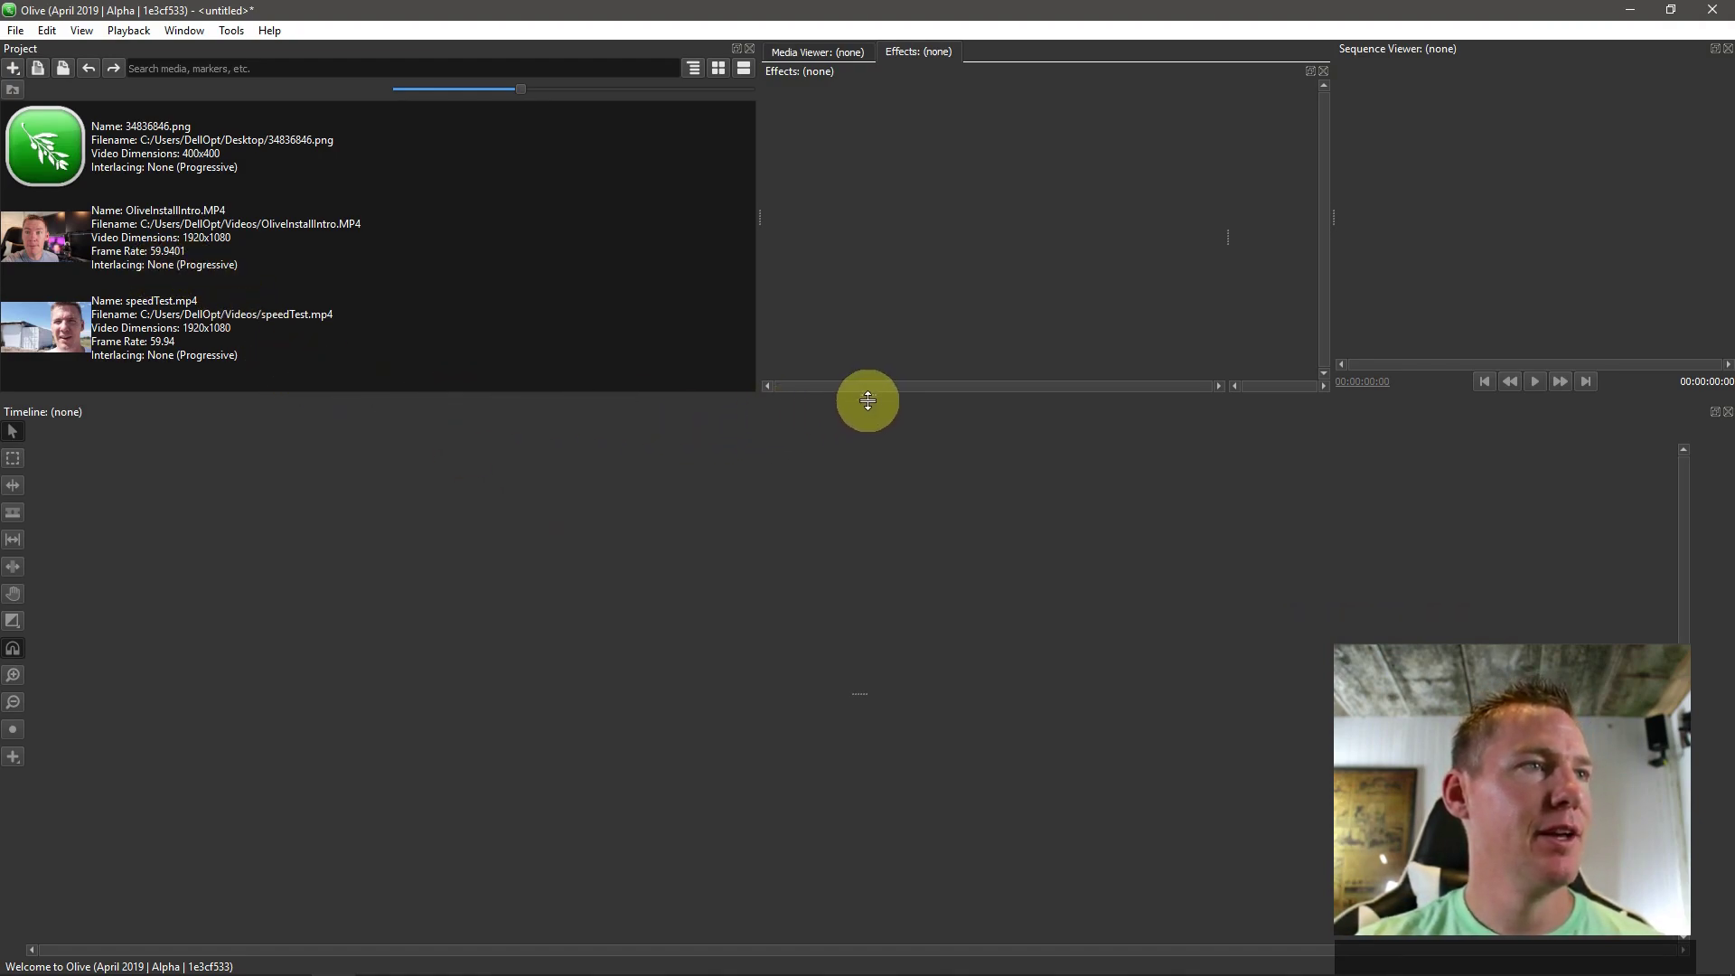
Import the ryndon.jpg photo from the Pictures folder into the project
drag(866, 398, 869, 485)
right_click(421, 433)
click(424, 441)
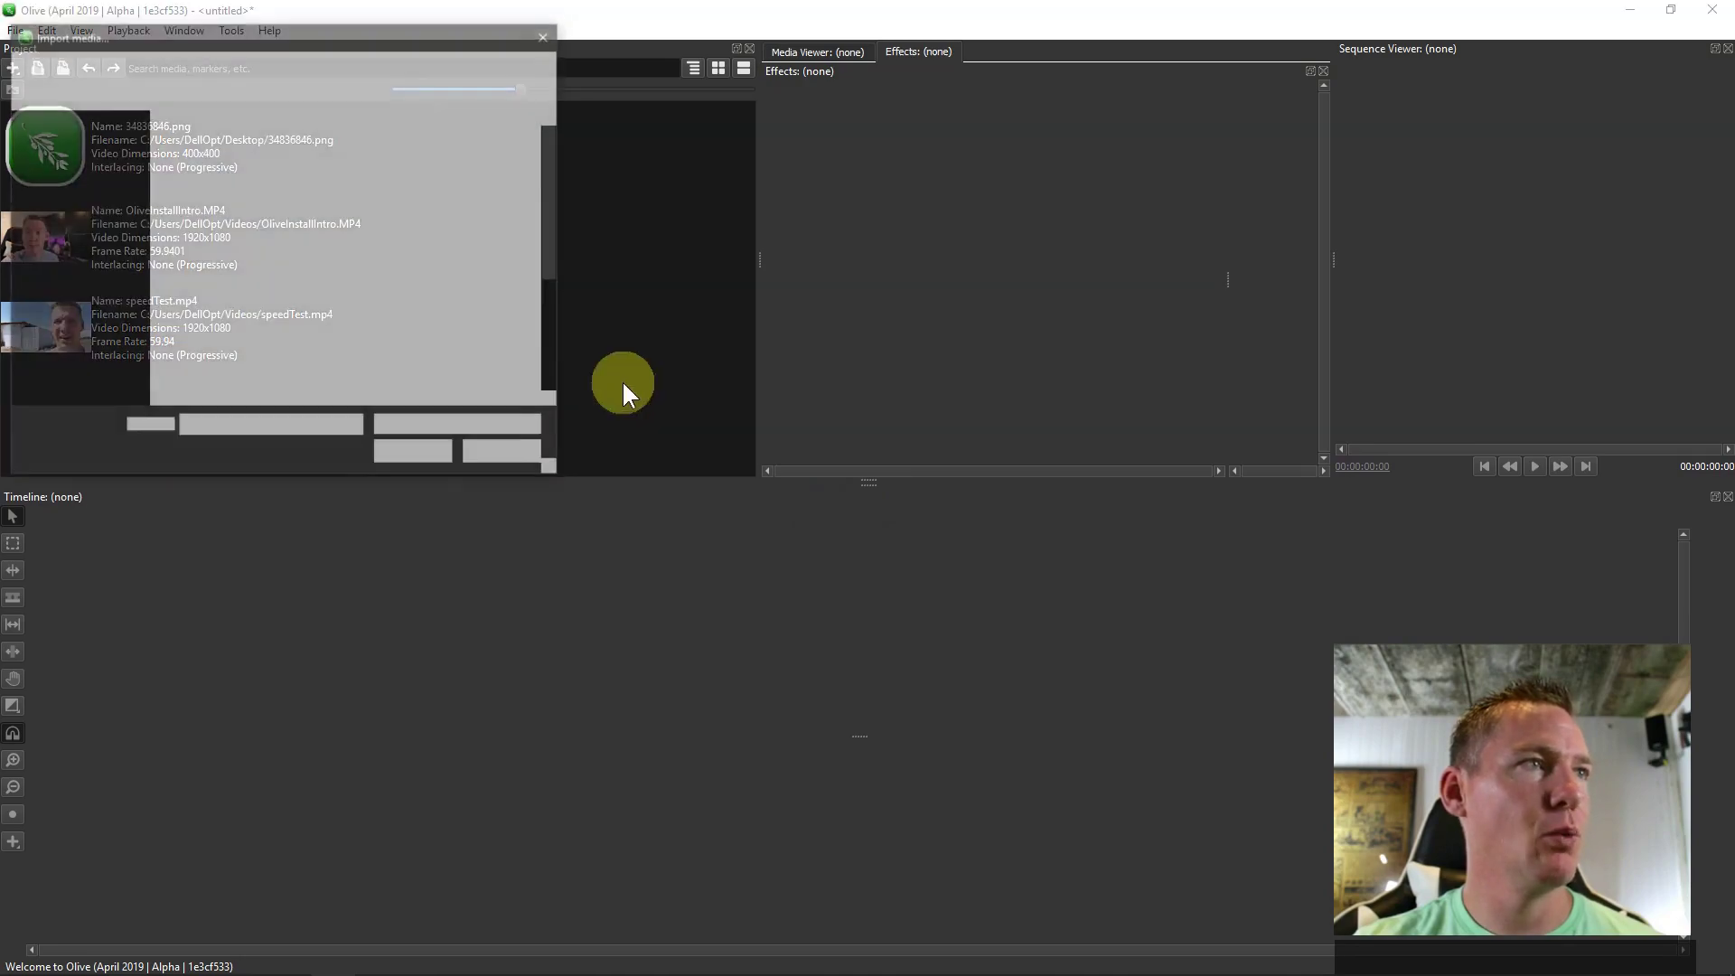
click(74, 364)
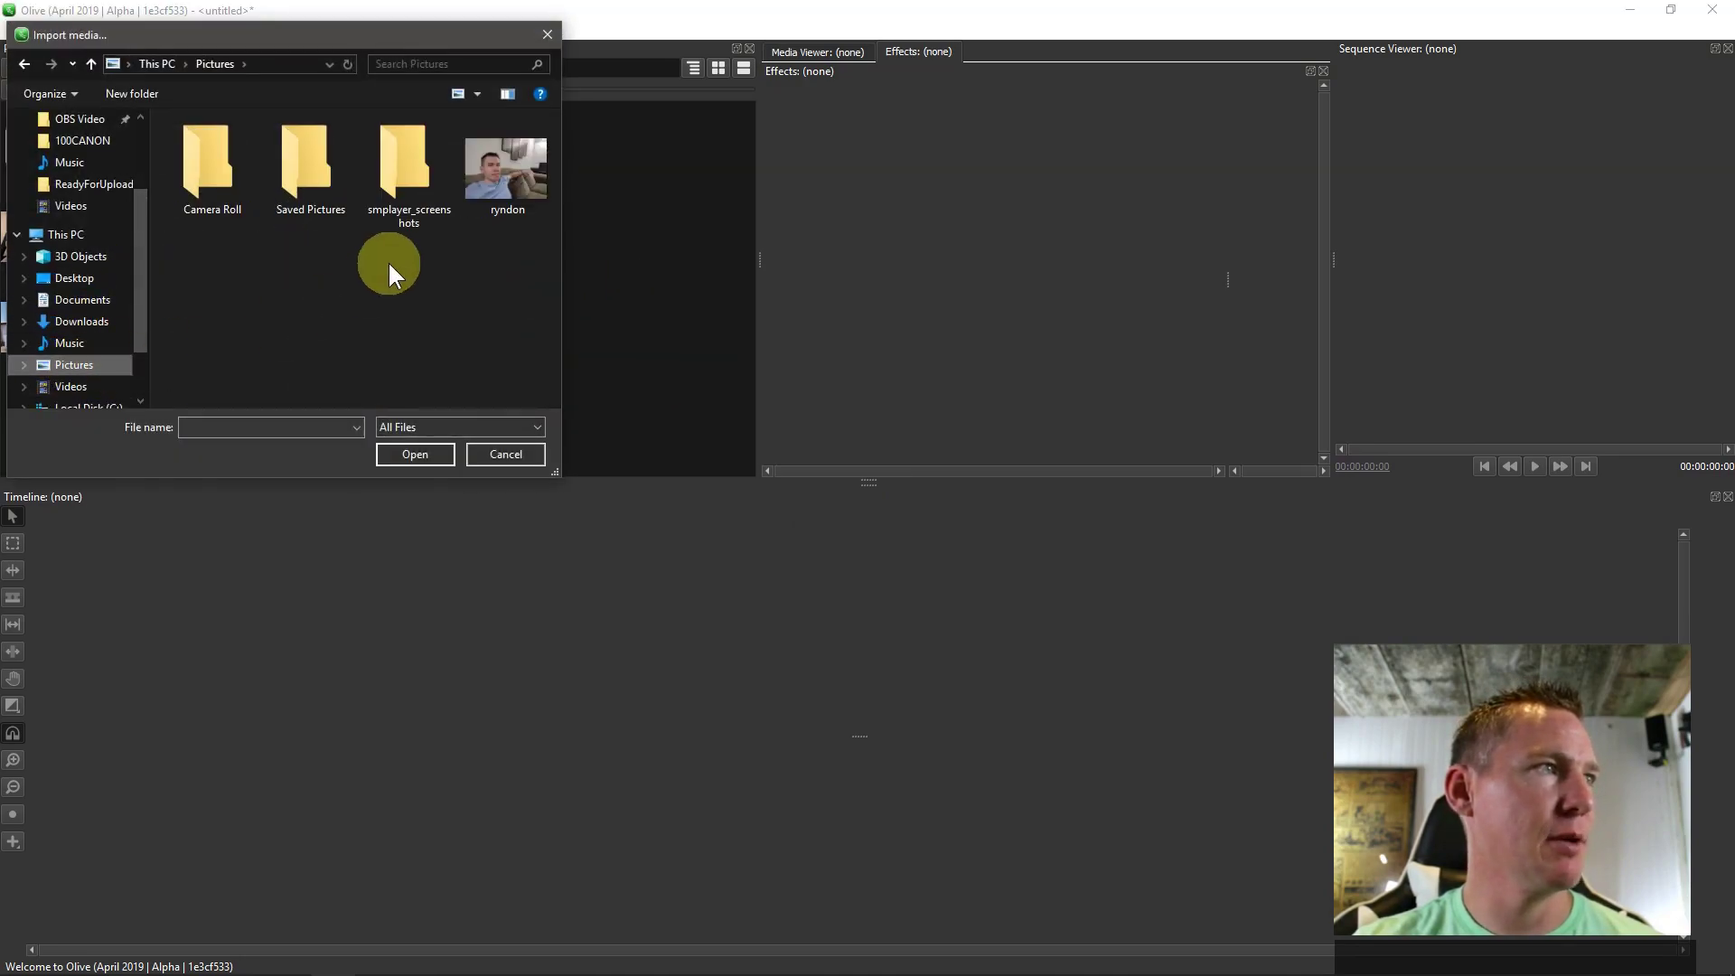
click(516, 187)
double_click(516, 187)
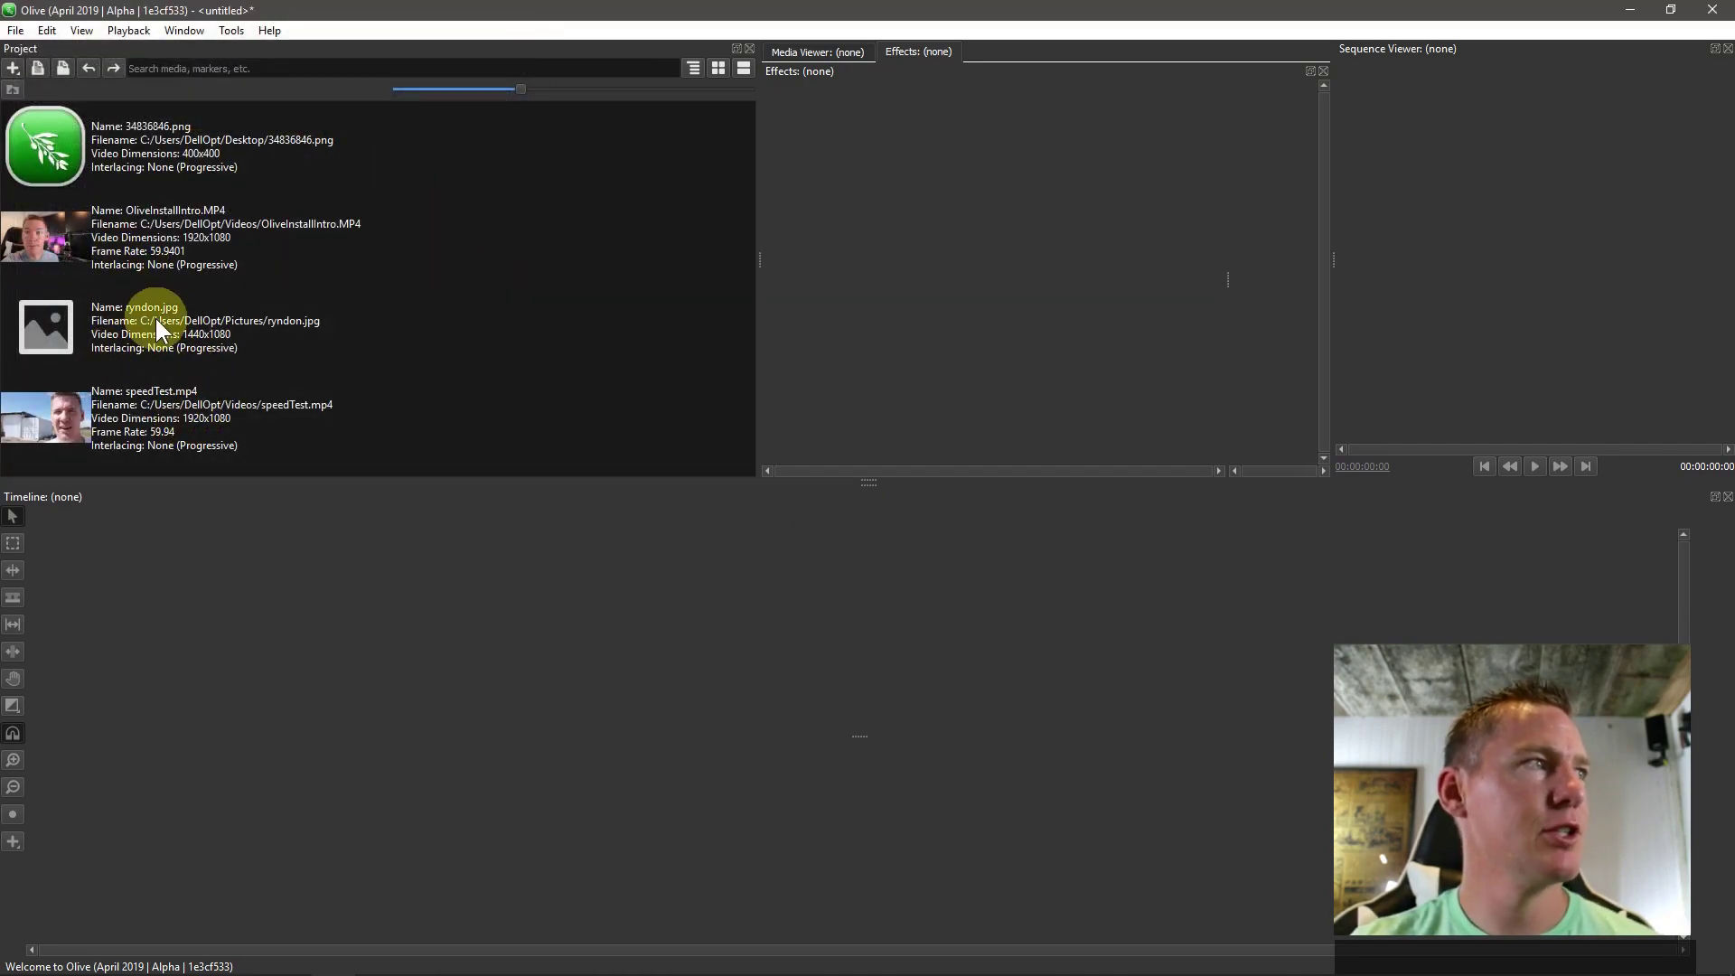
Preview the 34836846.png logo, OliveInstallIntro.MP4 and ryndon.jpg, then play speedTest.mp4 in the media viewer
click(45, 149)
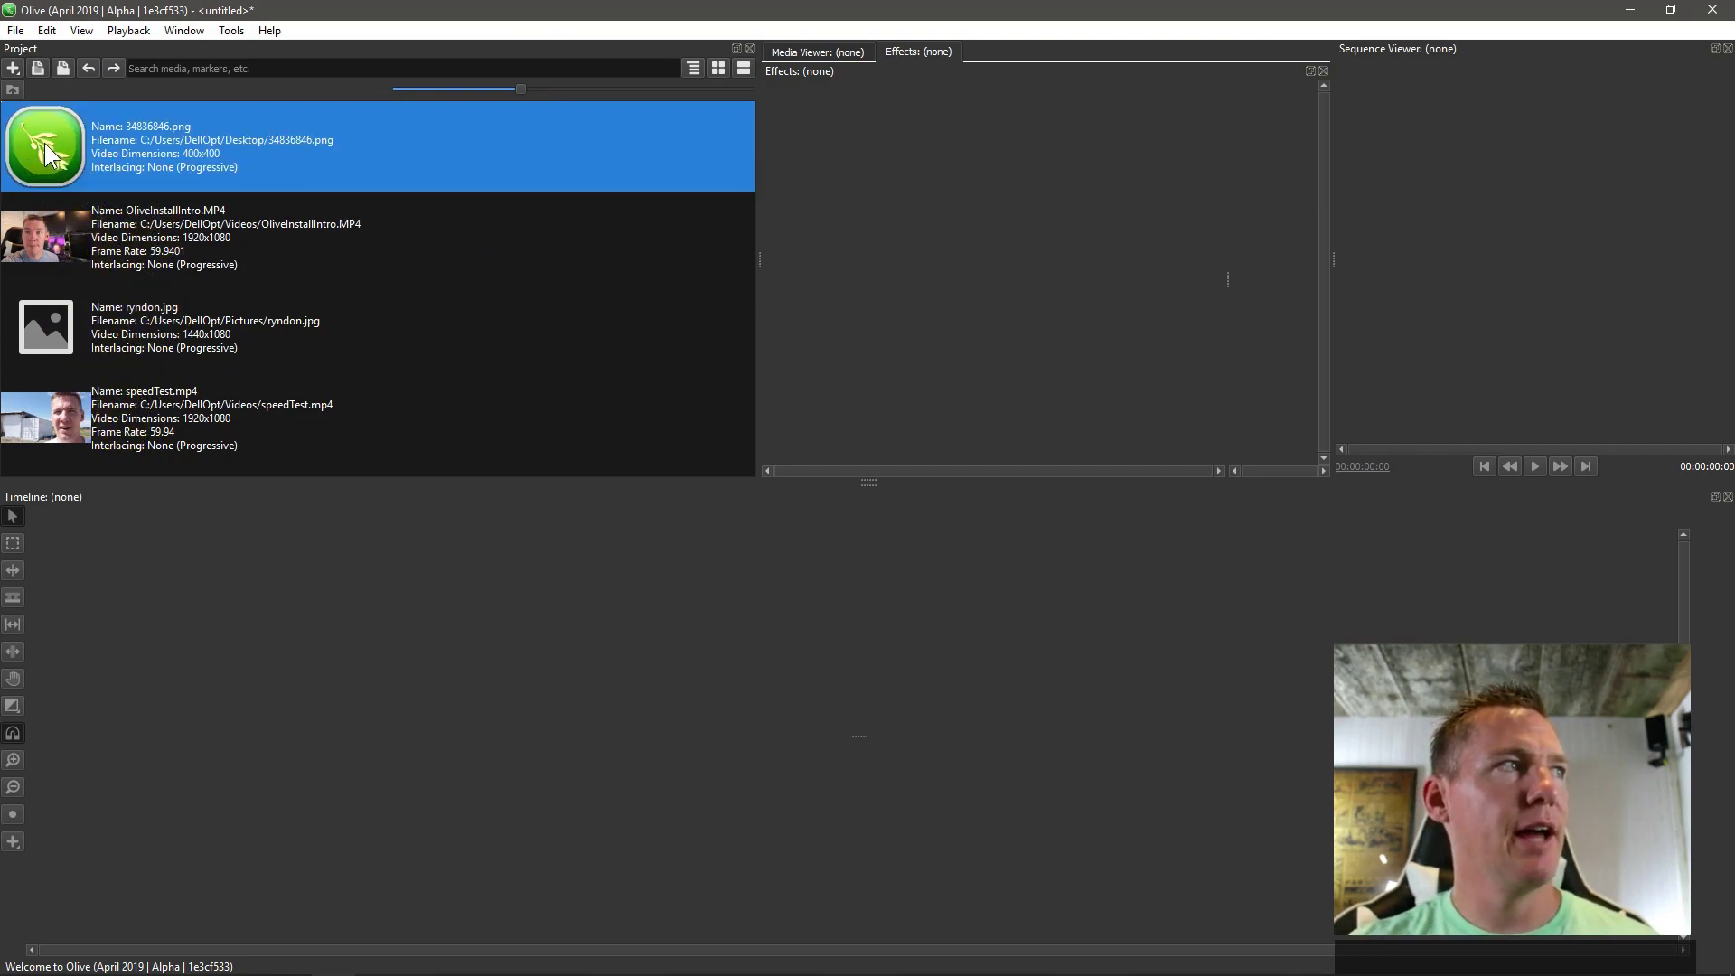
click(786, 54)
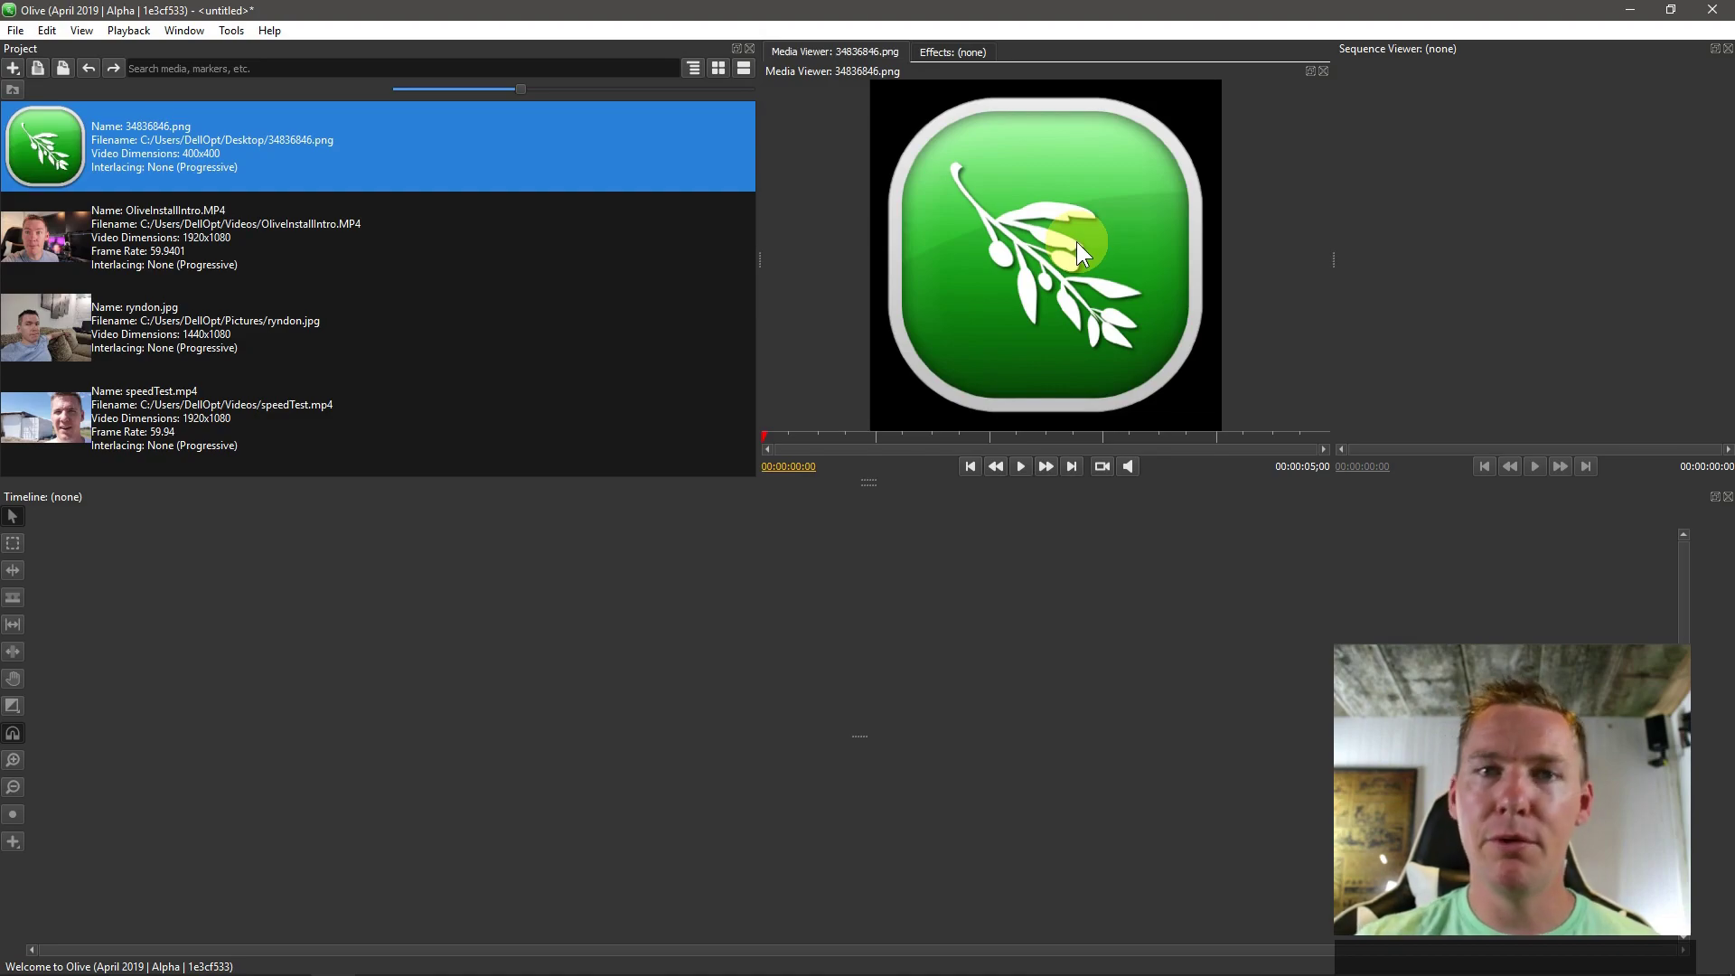
click(63, 231)
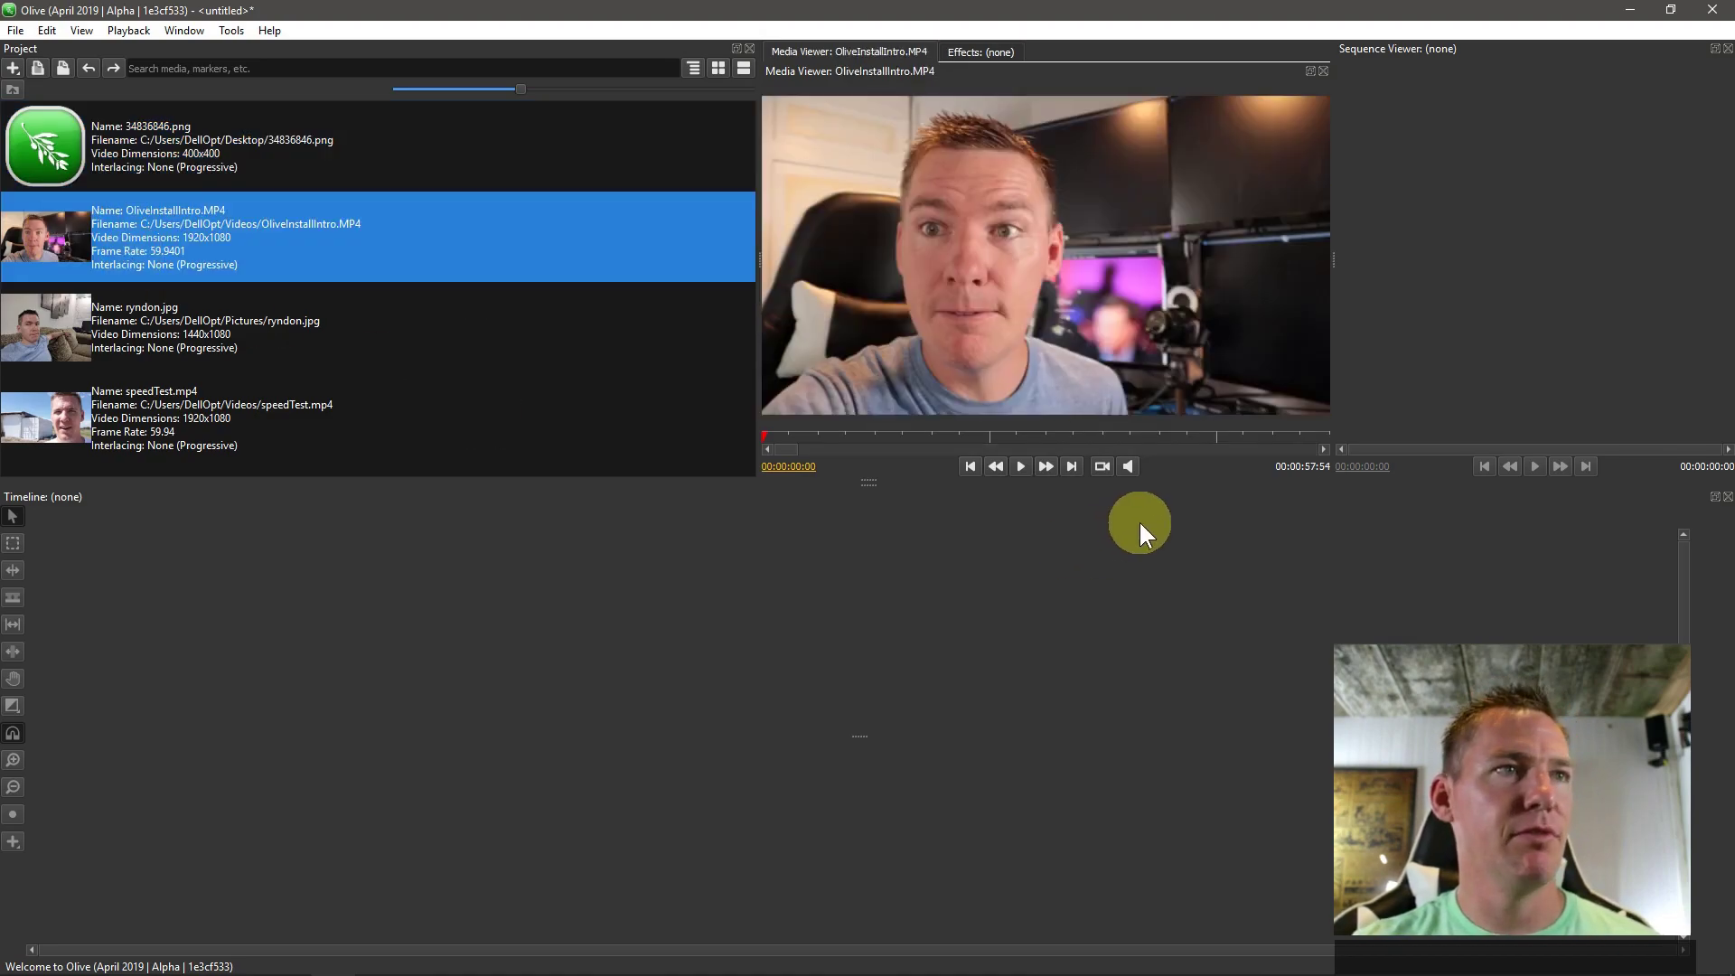
click(67, 340)
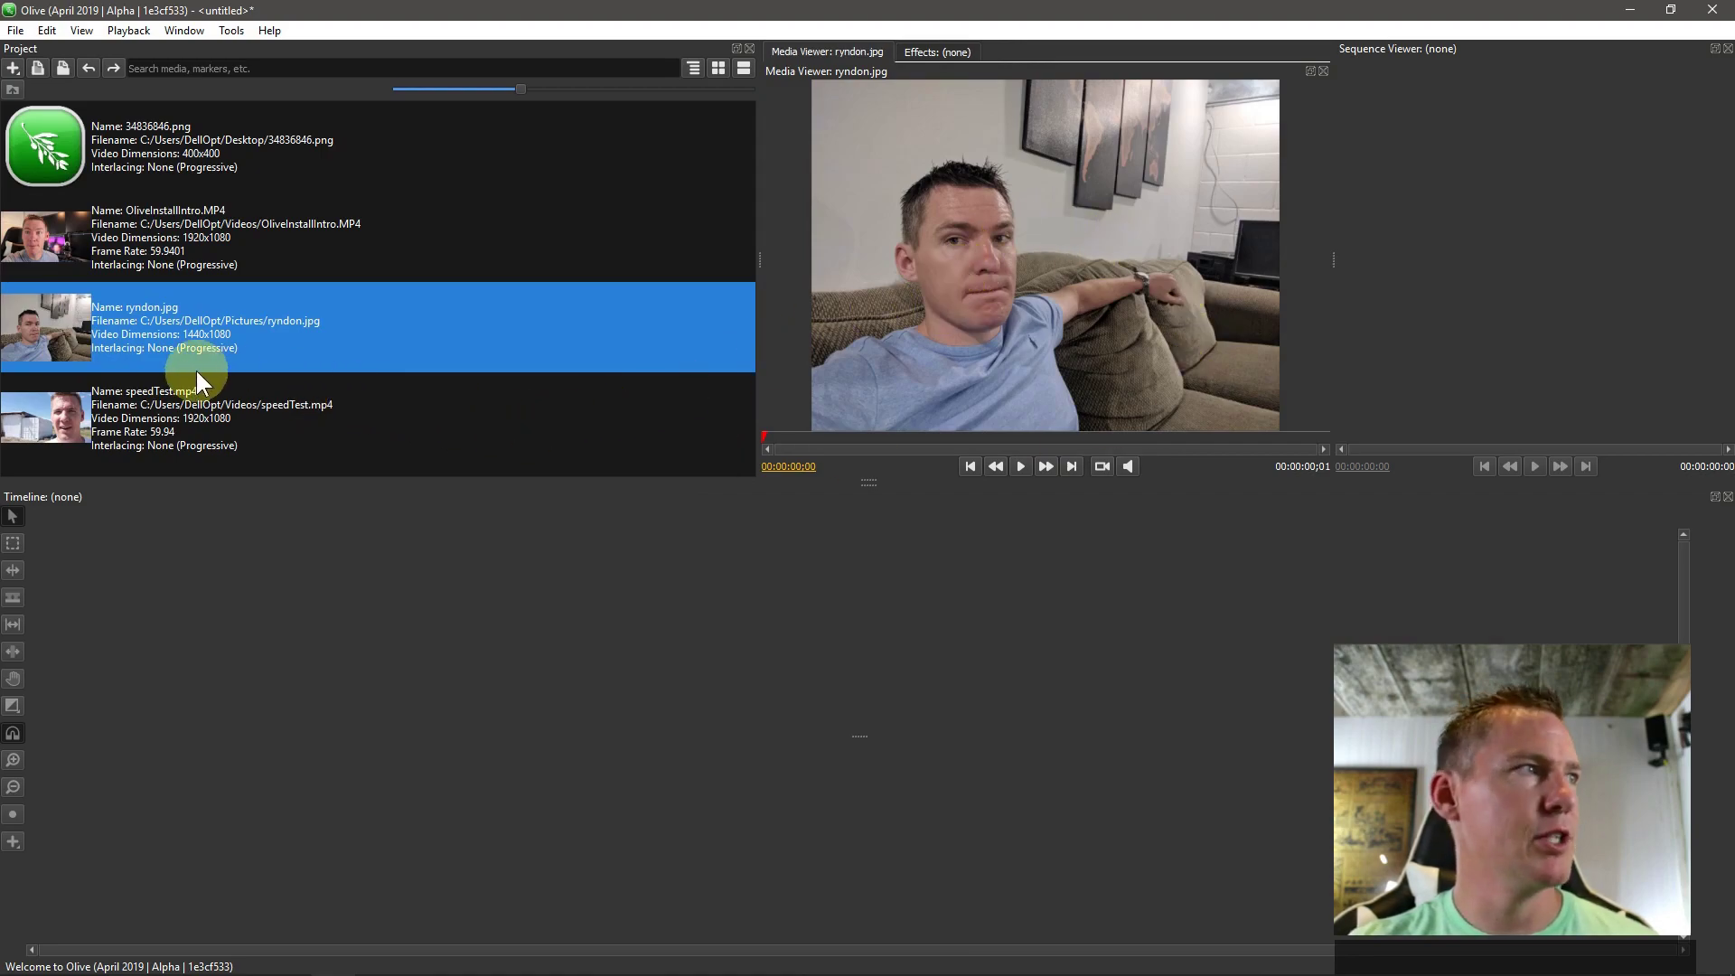
click(599, 459)
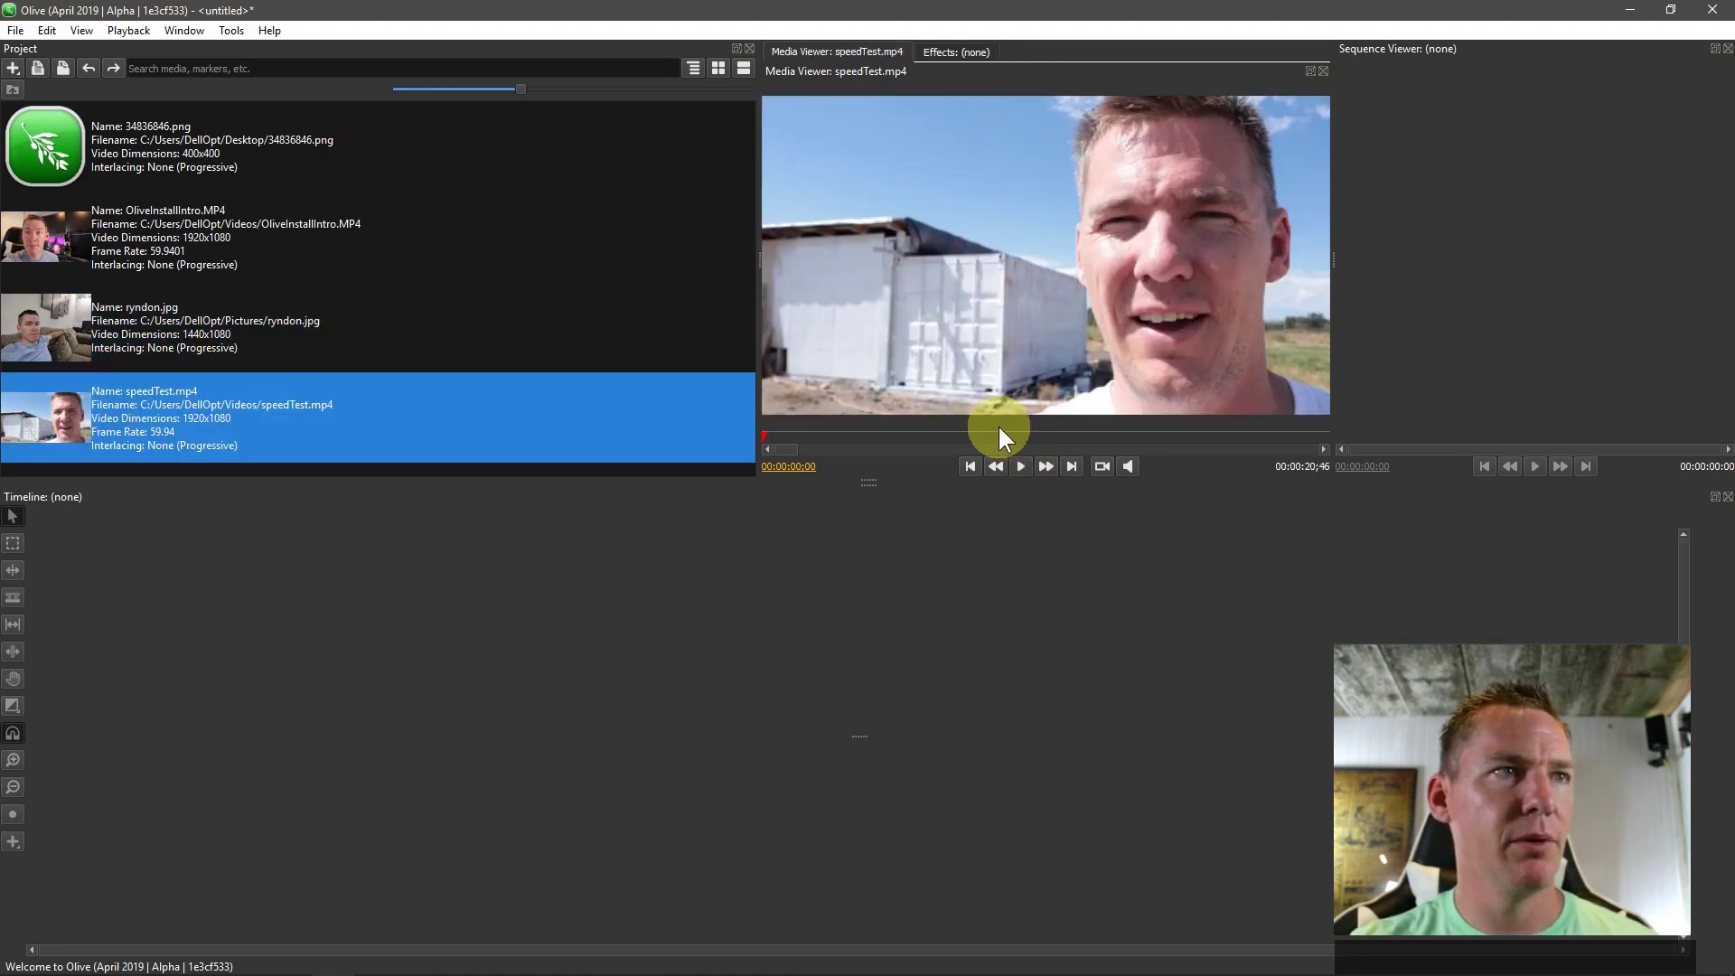
click(1020, 467)
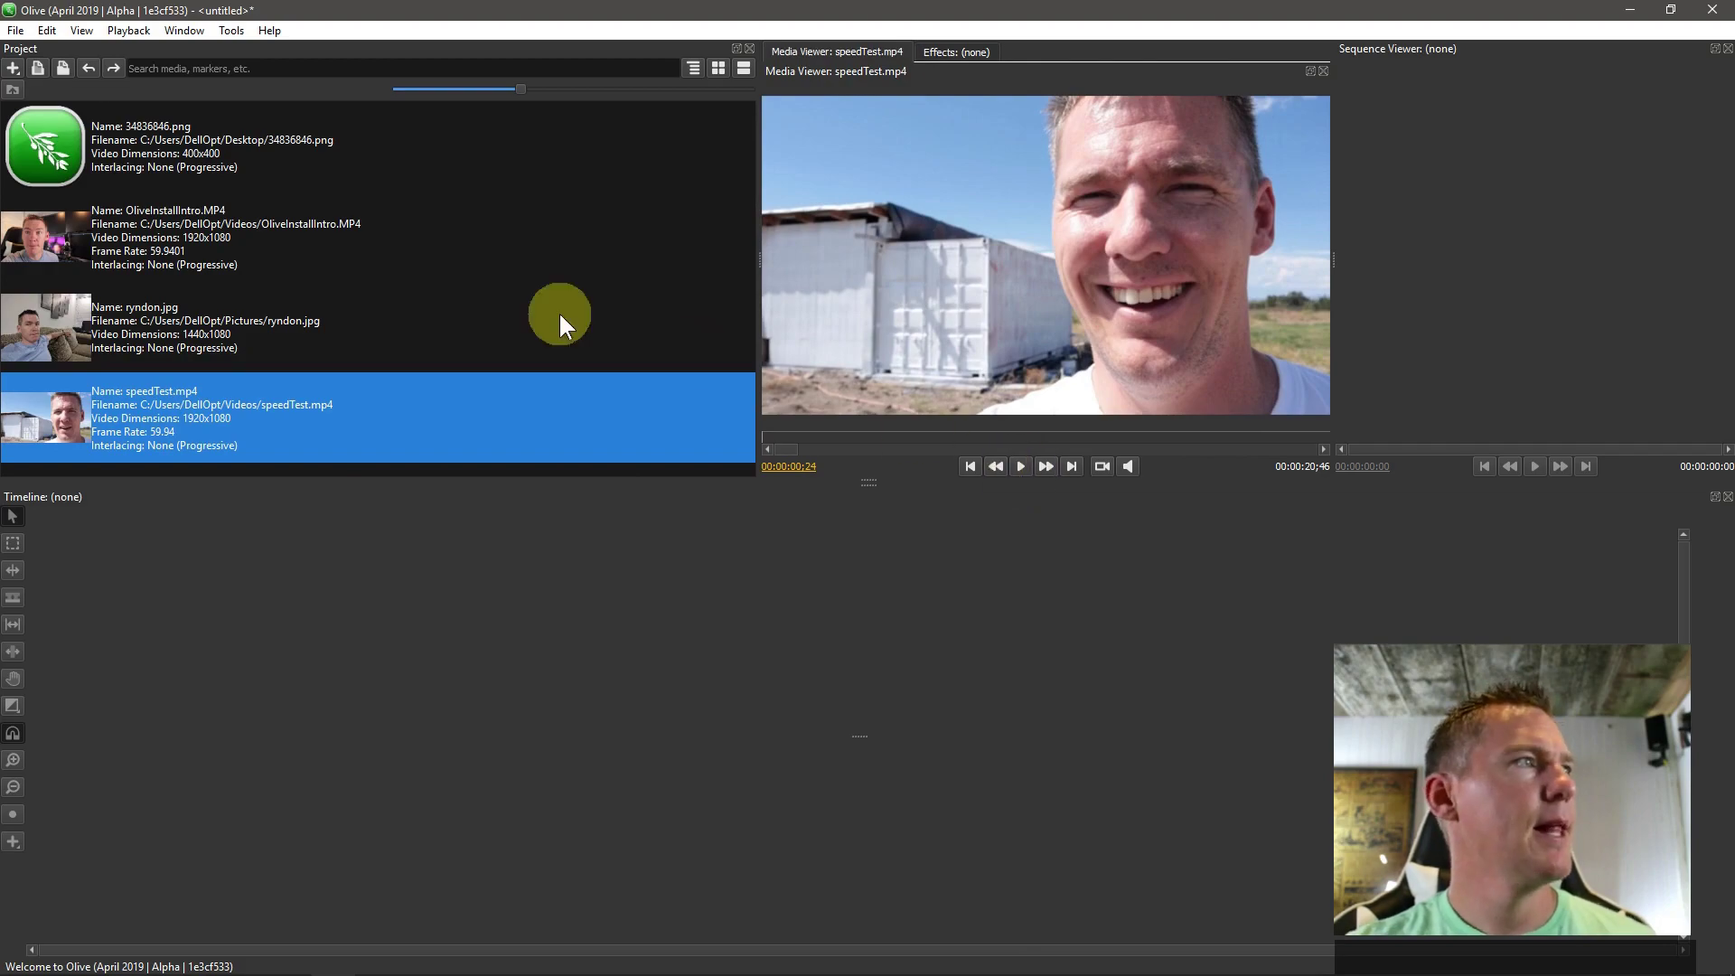
Drop OliveInstallIntro.MP4 into a new Sequence 01 and display the Effects panel
drag(47, 246, 111, 691)
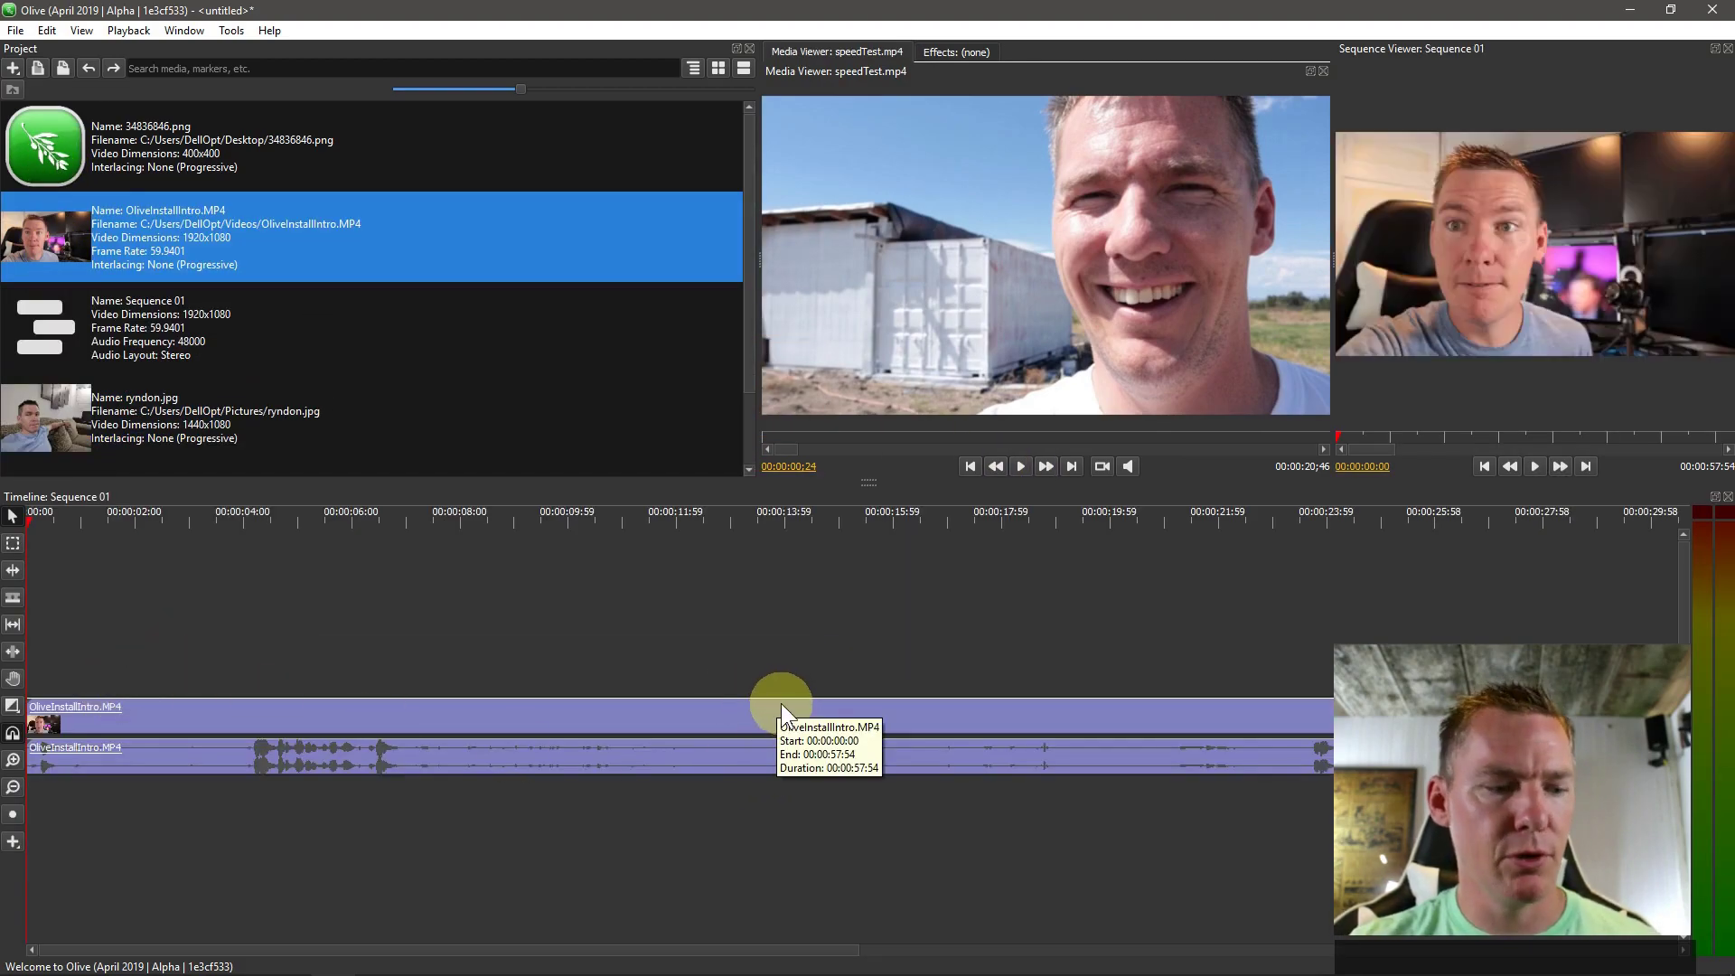
scroll(752, 718, down, 3)
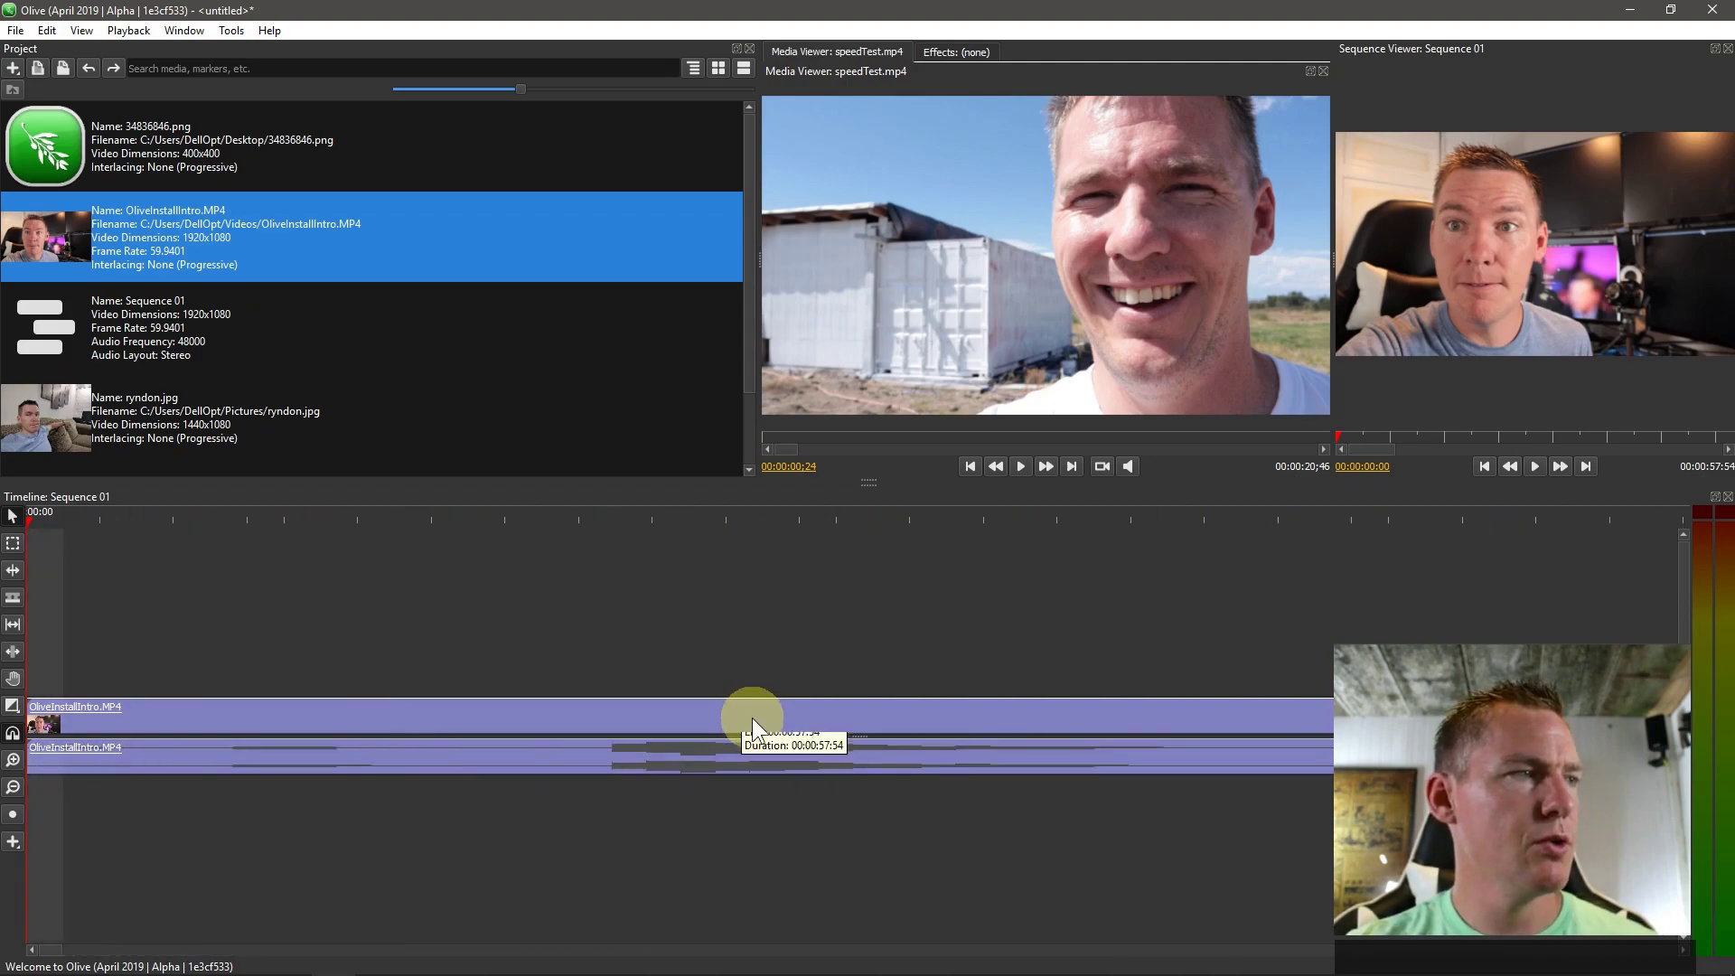
scroll(748, 717, down, 5)
scroll(746, 717, up, 2)
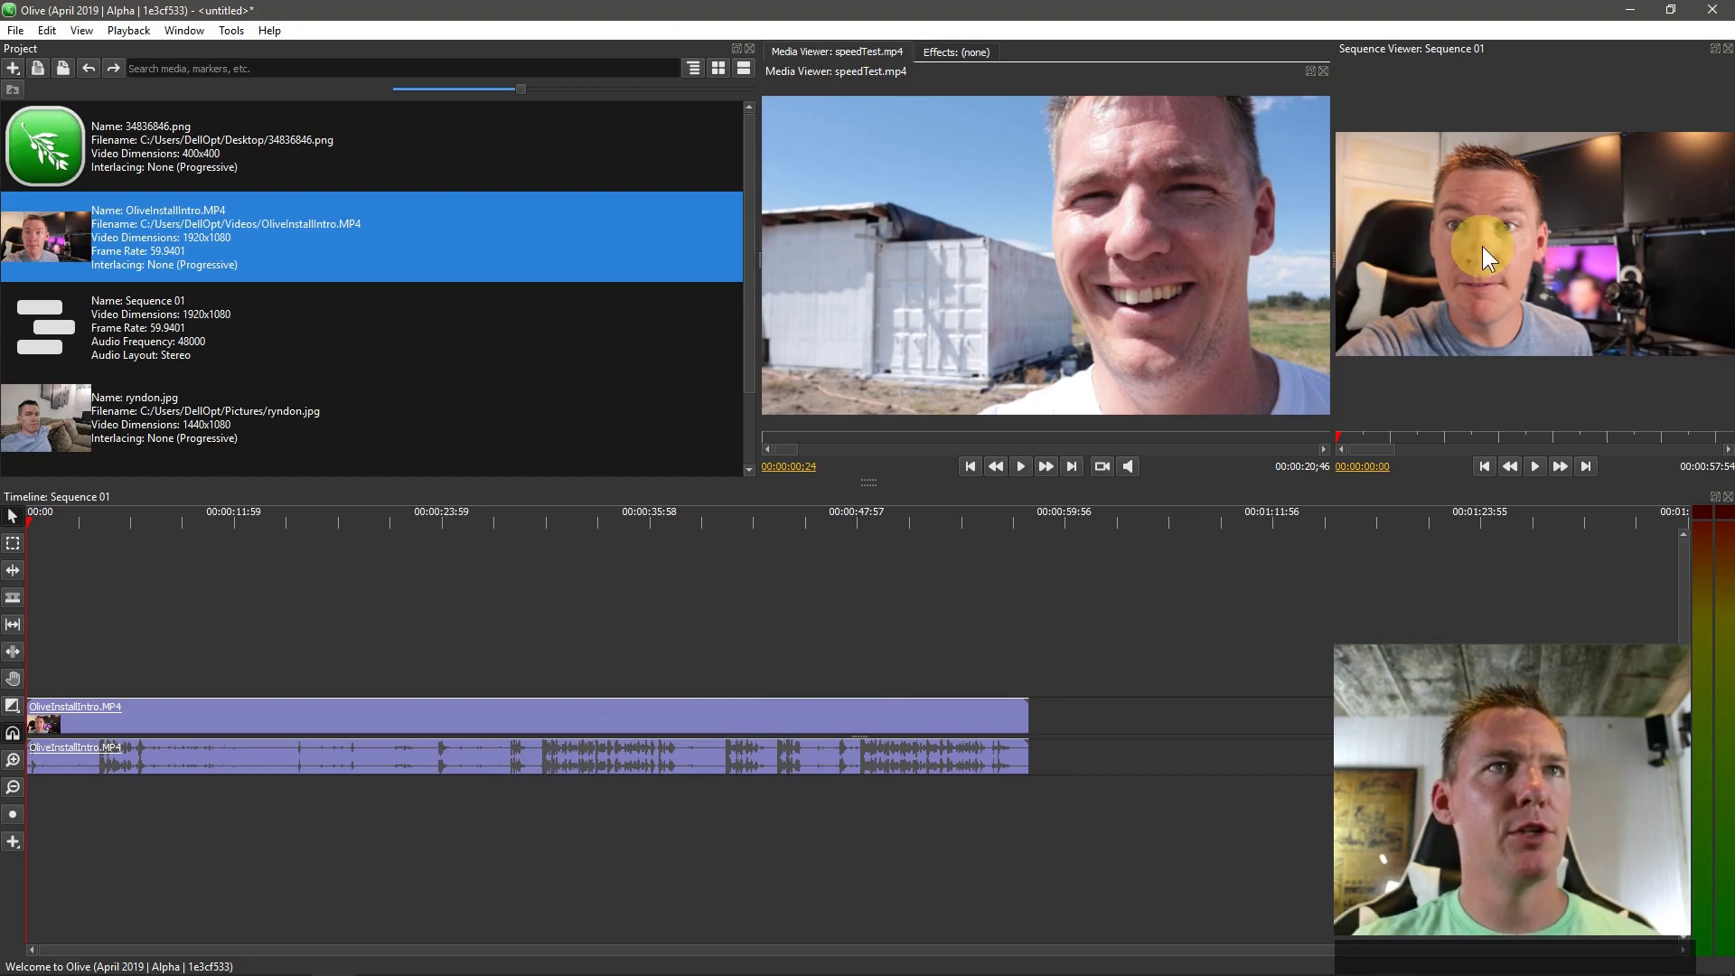
click(945, 51)
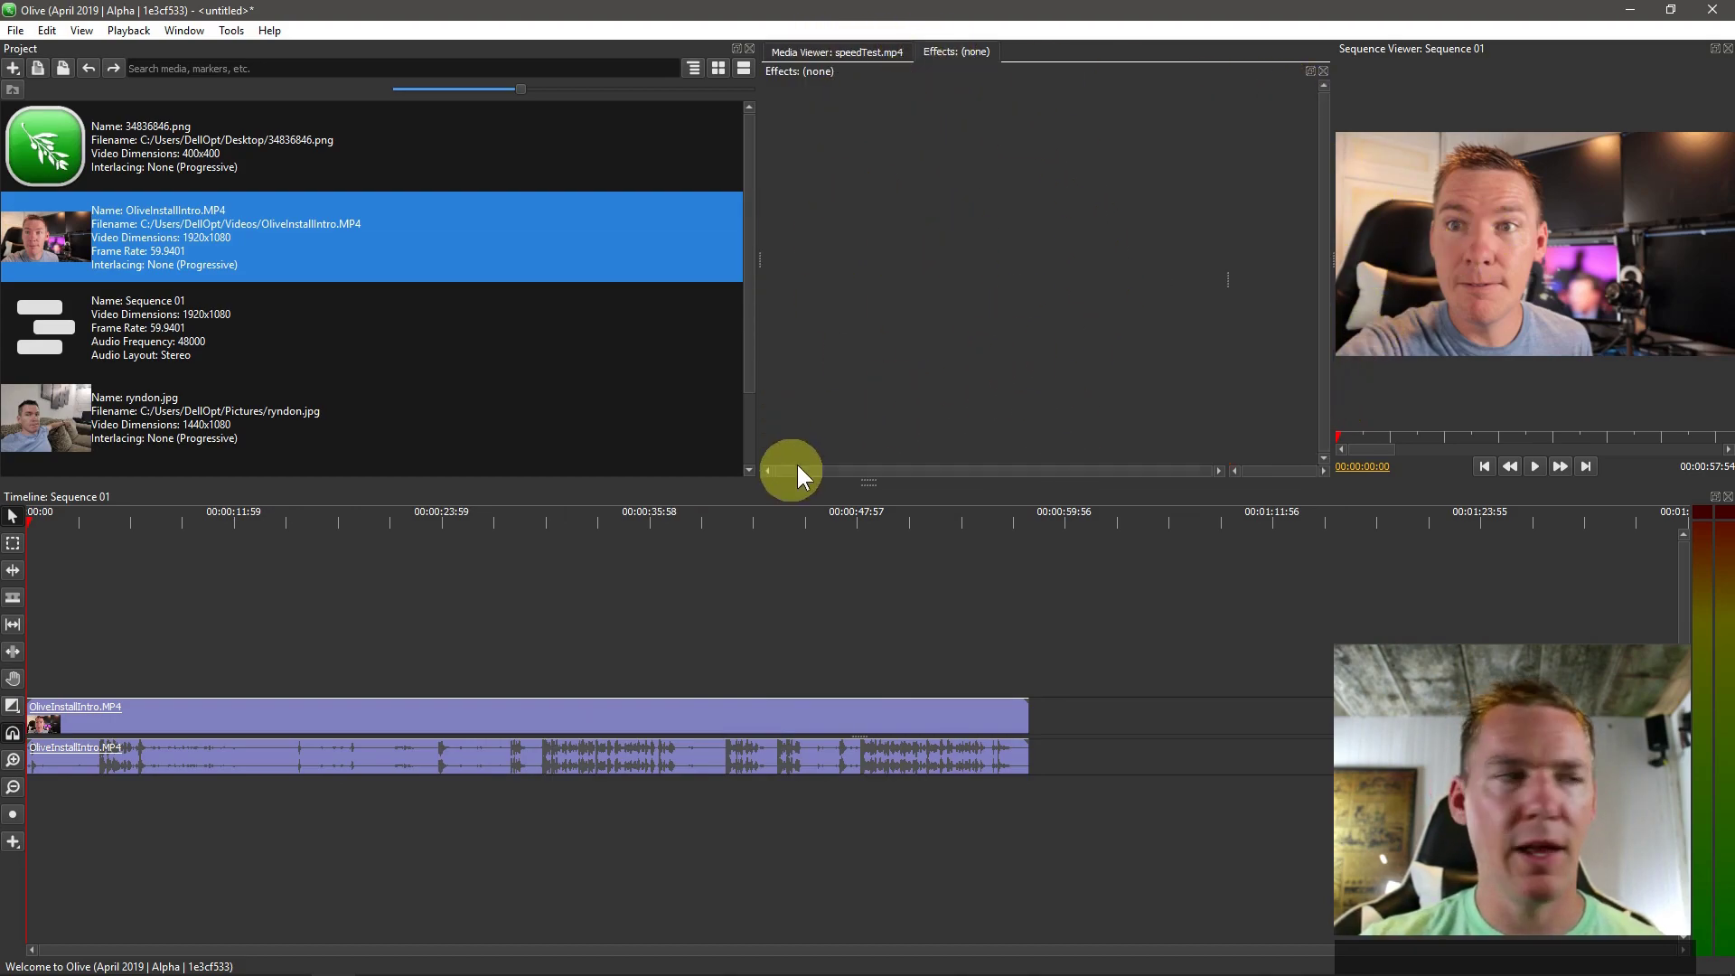
Scale the intro clip to 60, rotate it -45° and move it to 643, 492
click(528, 713)
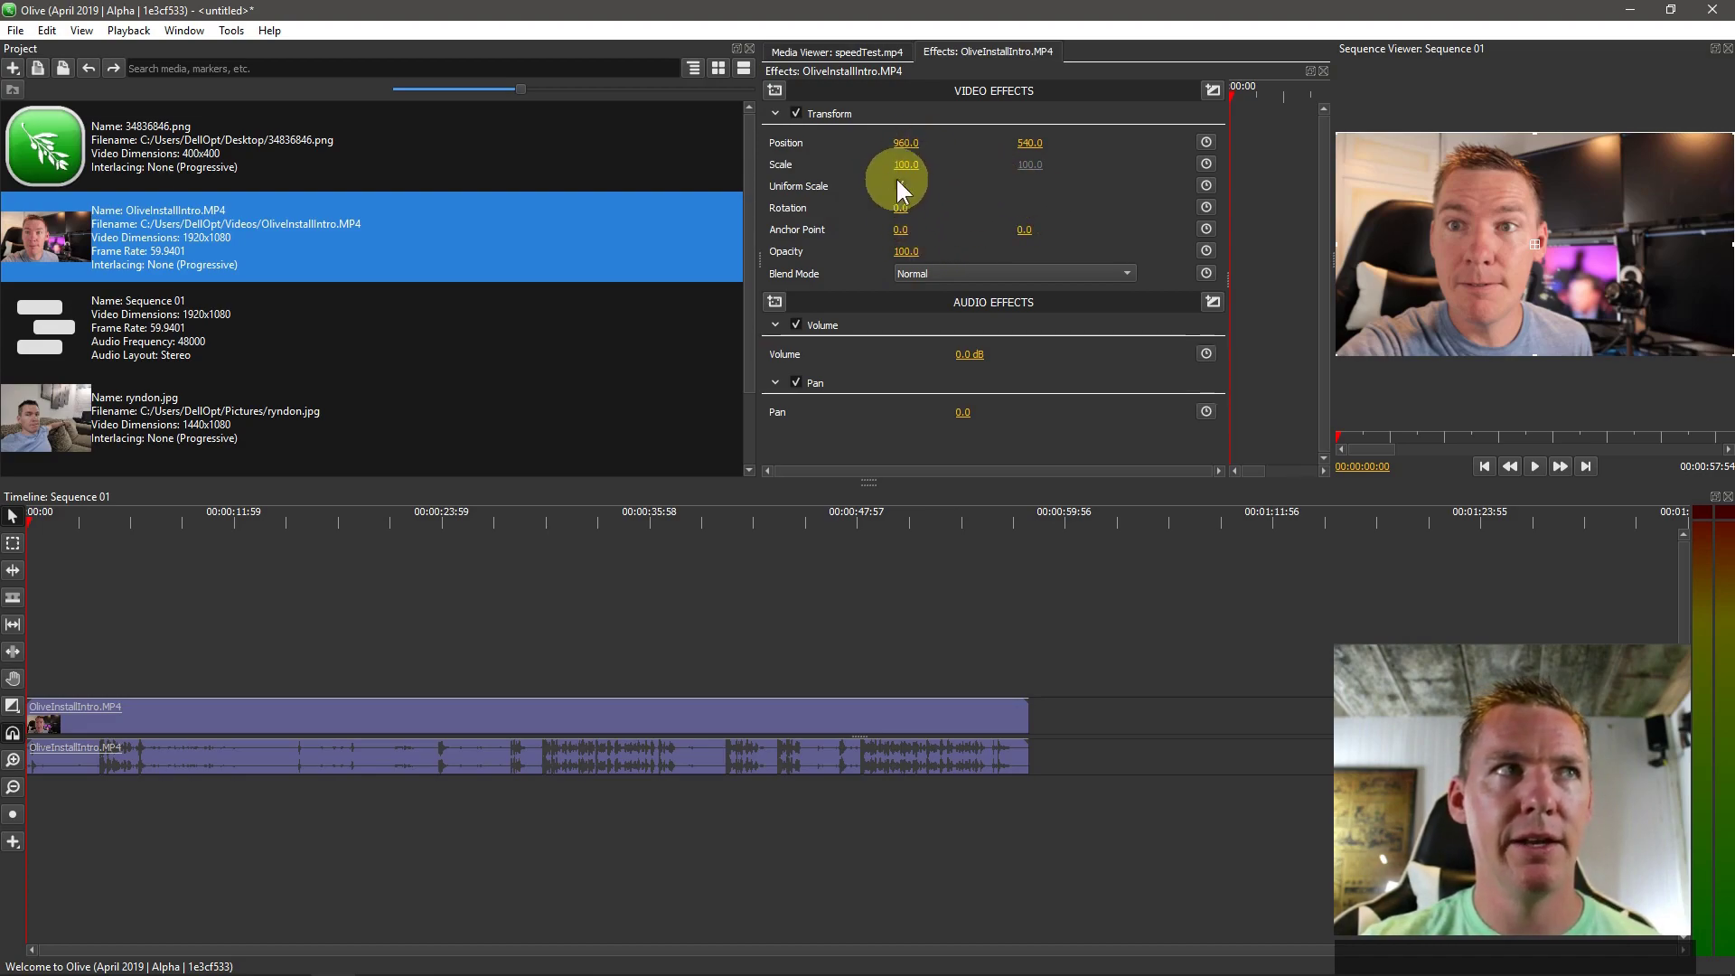
drag(901, 166, 899, 206)
drag(905, 143, 920, 143)
drag(1533, 289, 1429, 260)
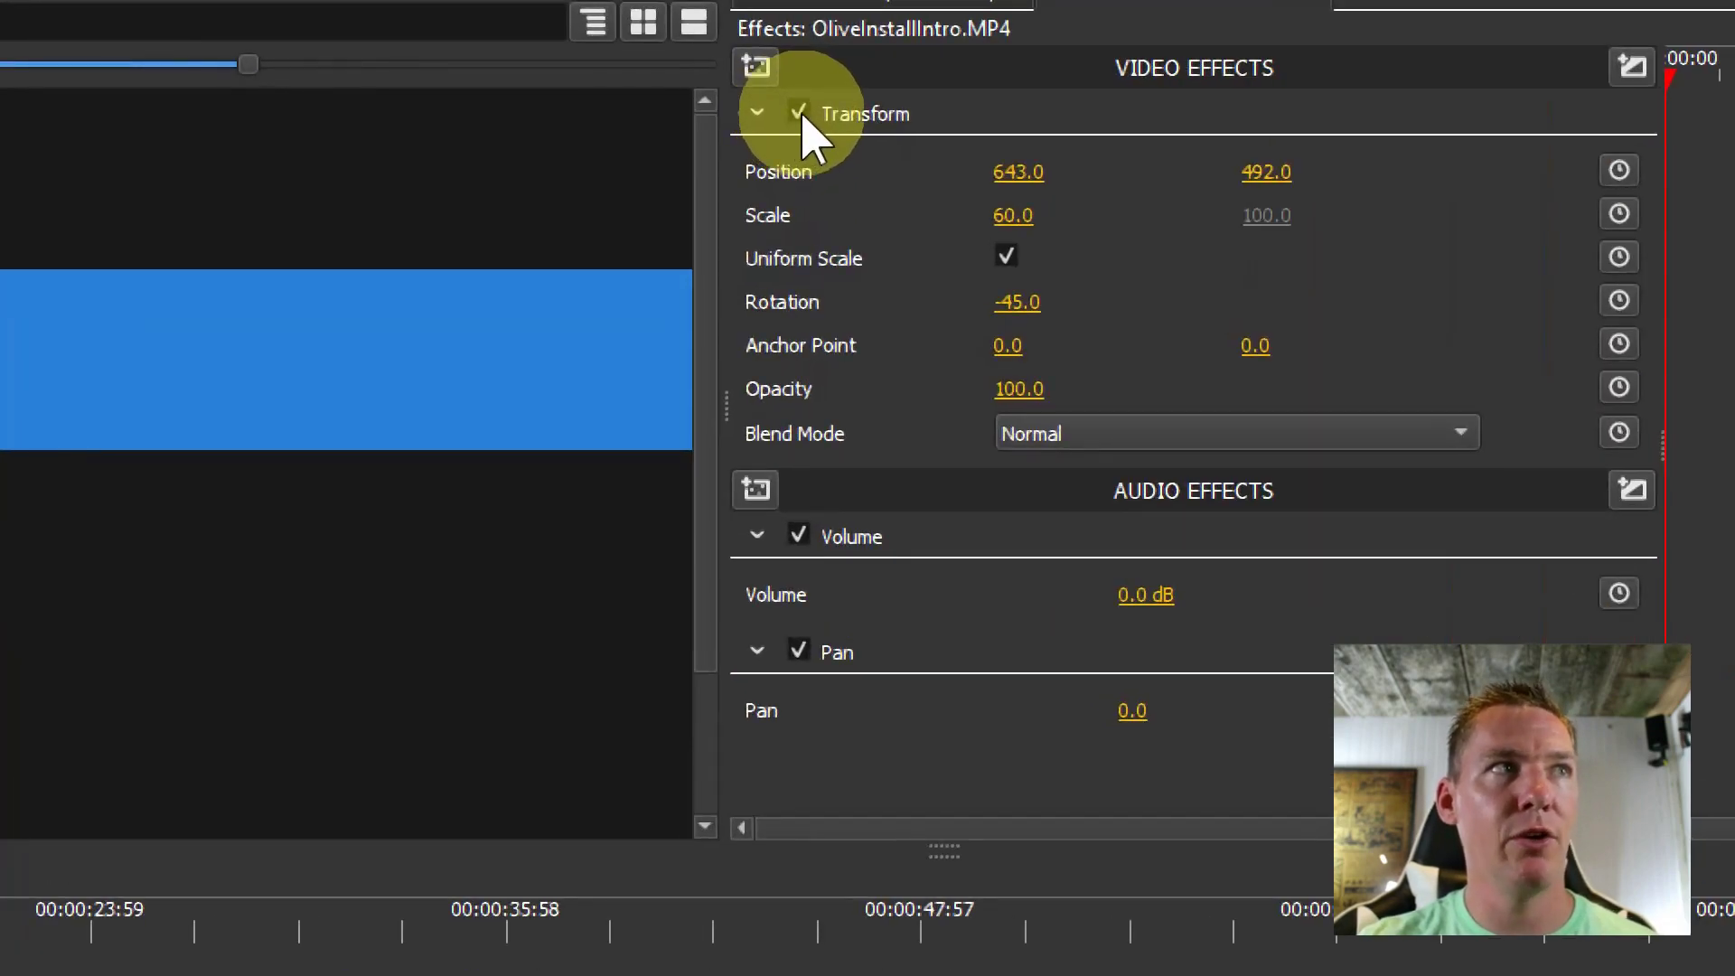
Toggle the intro clip's Transform effect on and off to compare, leaving it disabled
click(796, 113)
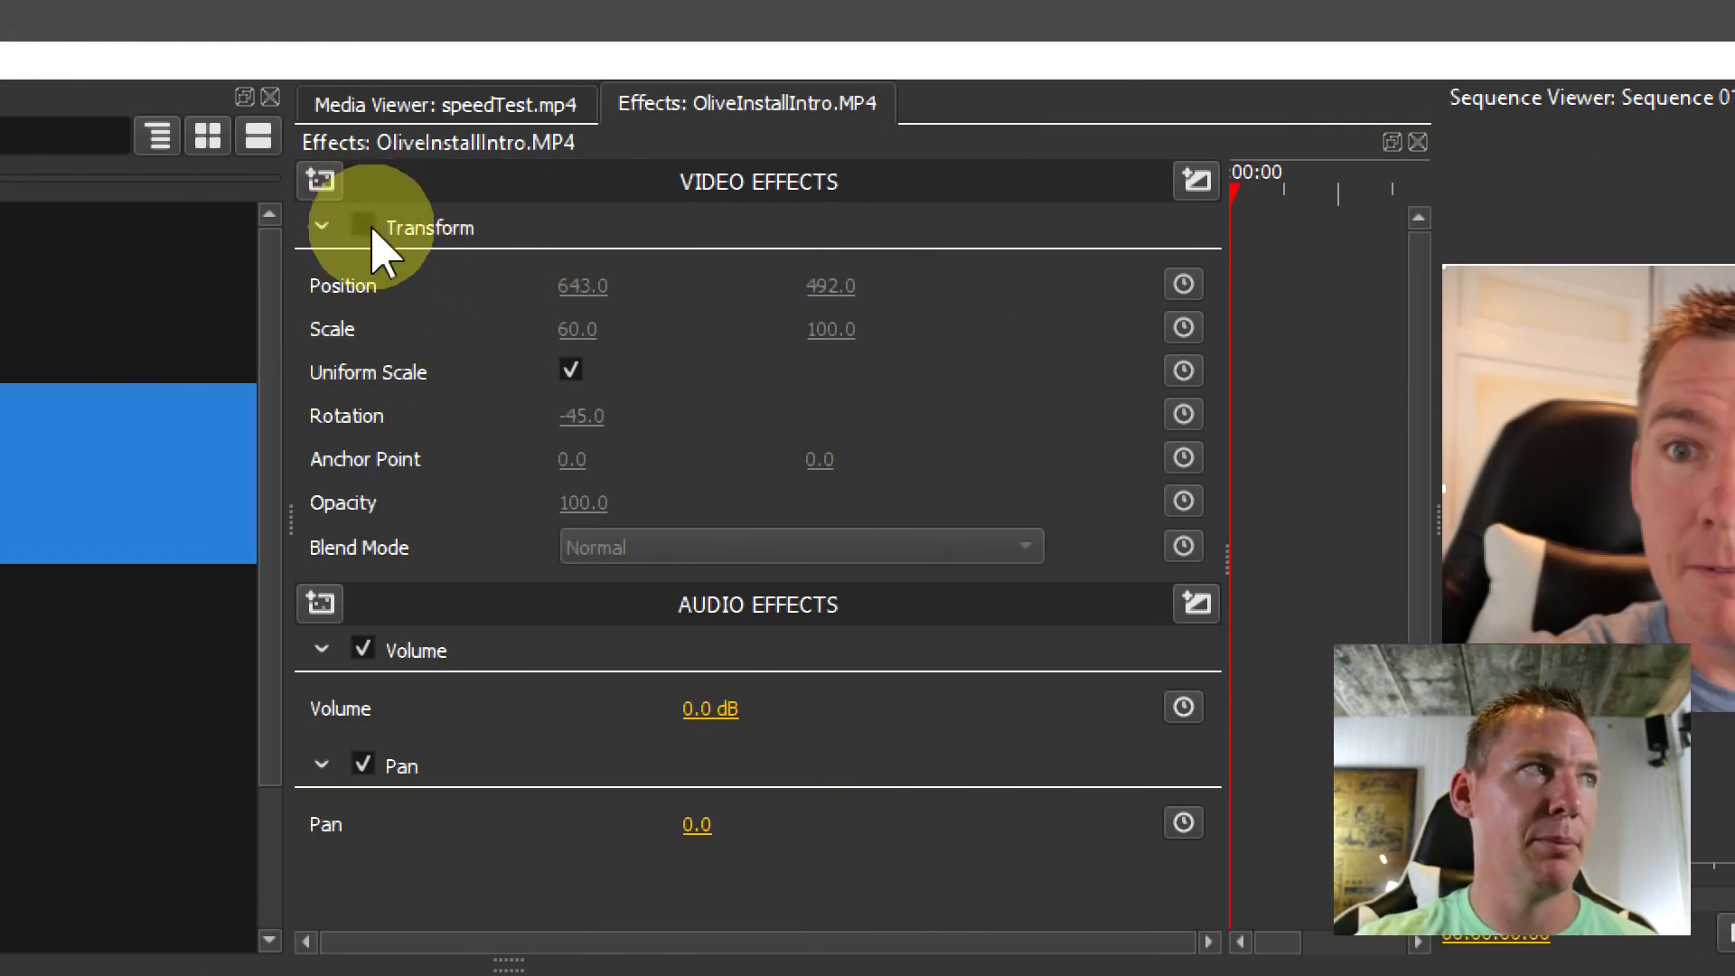
click(364, 225)
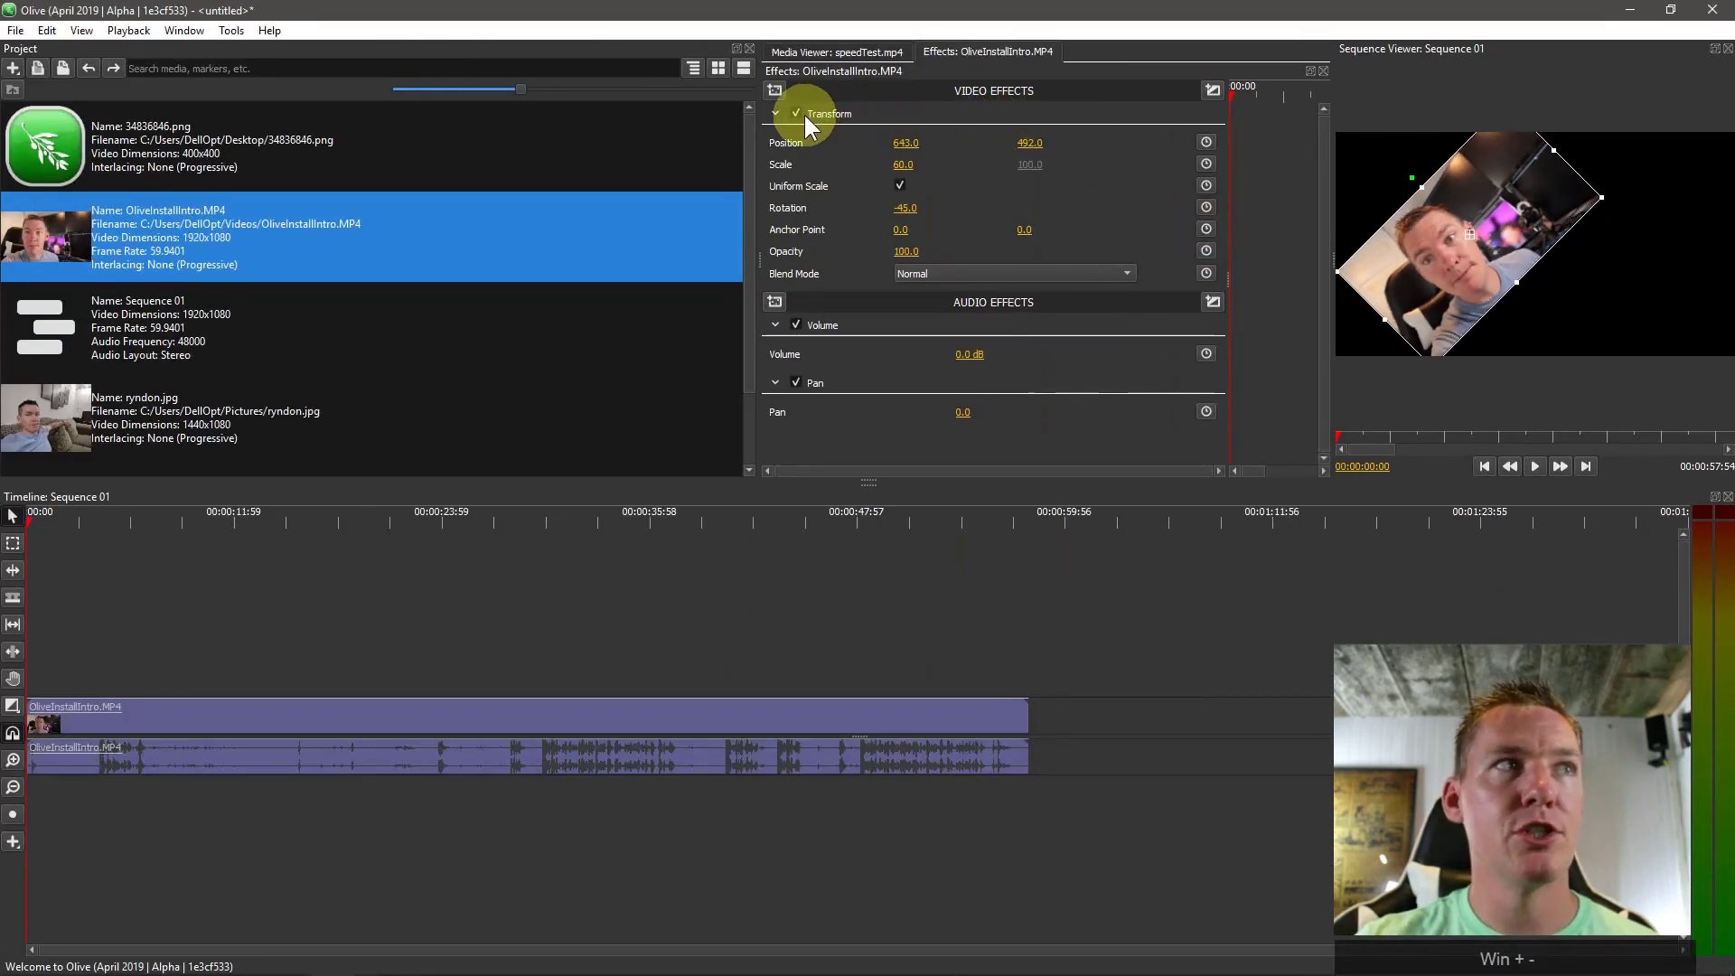
click(795, 114)
click(795, 114)
click(795, 114)
click(795, 114)
click(795, 113)
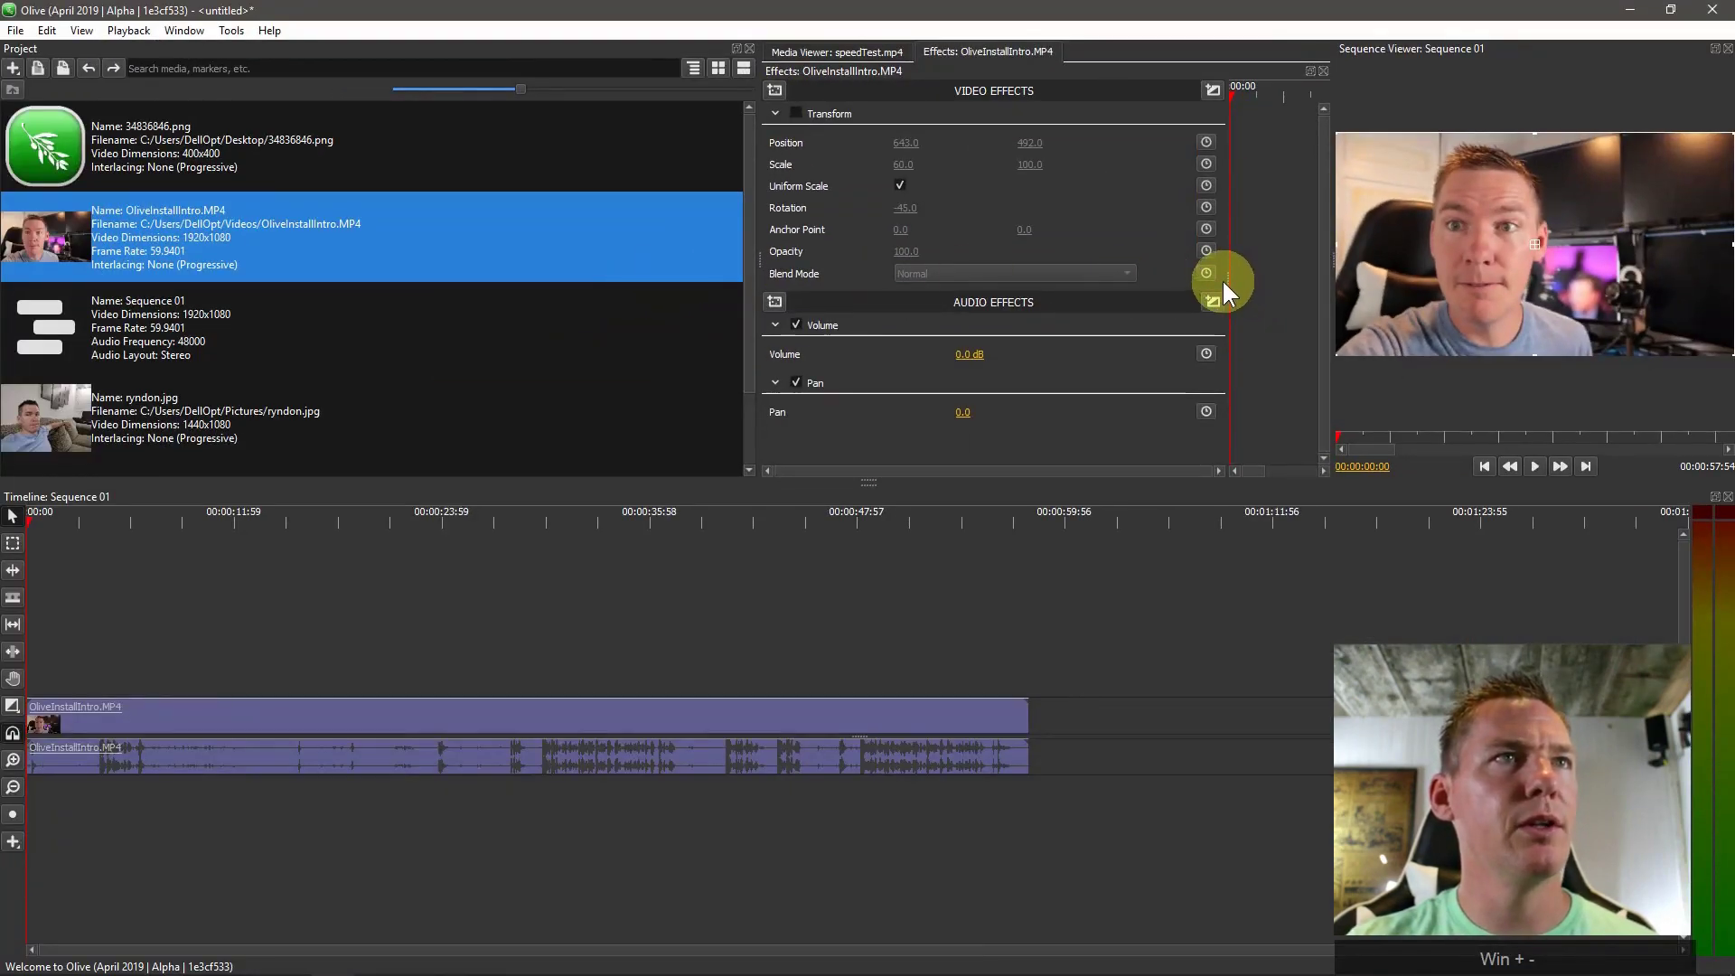
Widen the effects panels, re-enable Transform, and move the tilted clip to 1112, 531
drag(1229, 273, 1282, 273)
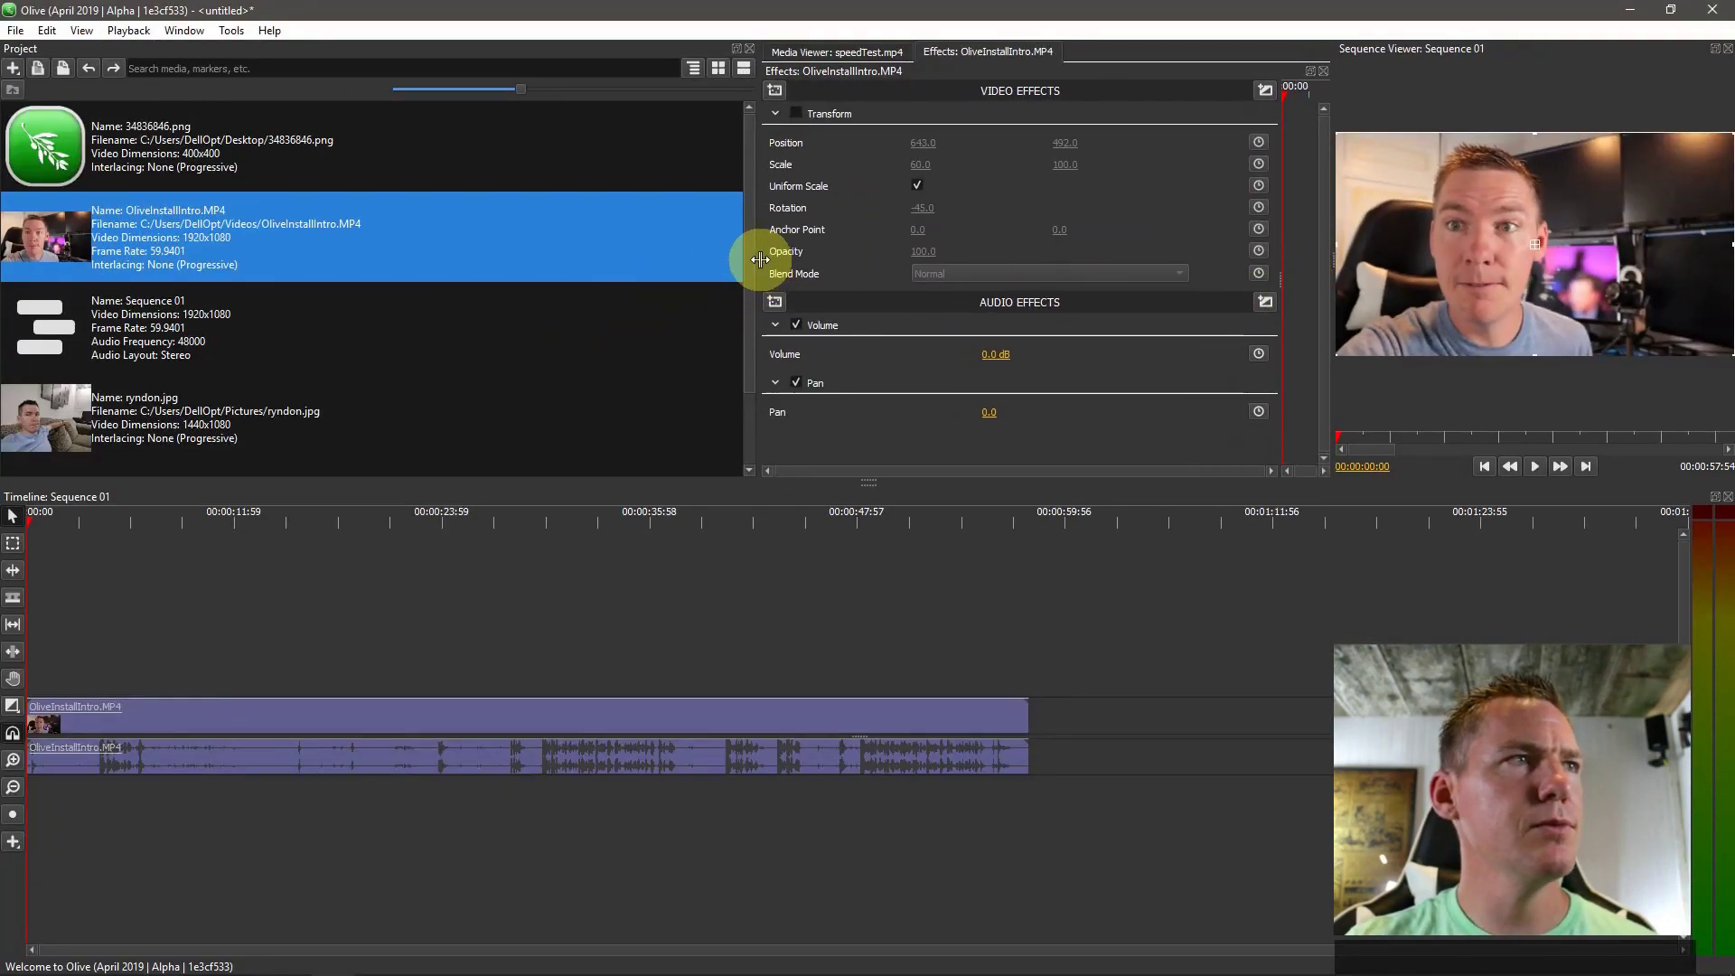
drag(760, 260, 914, 259)
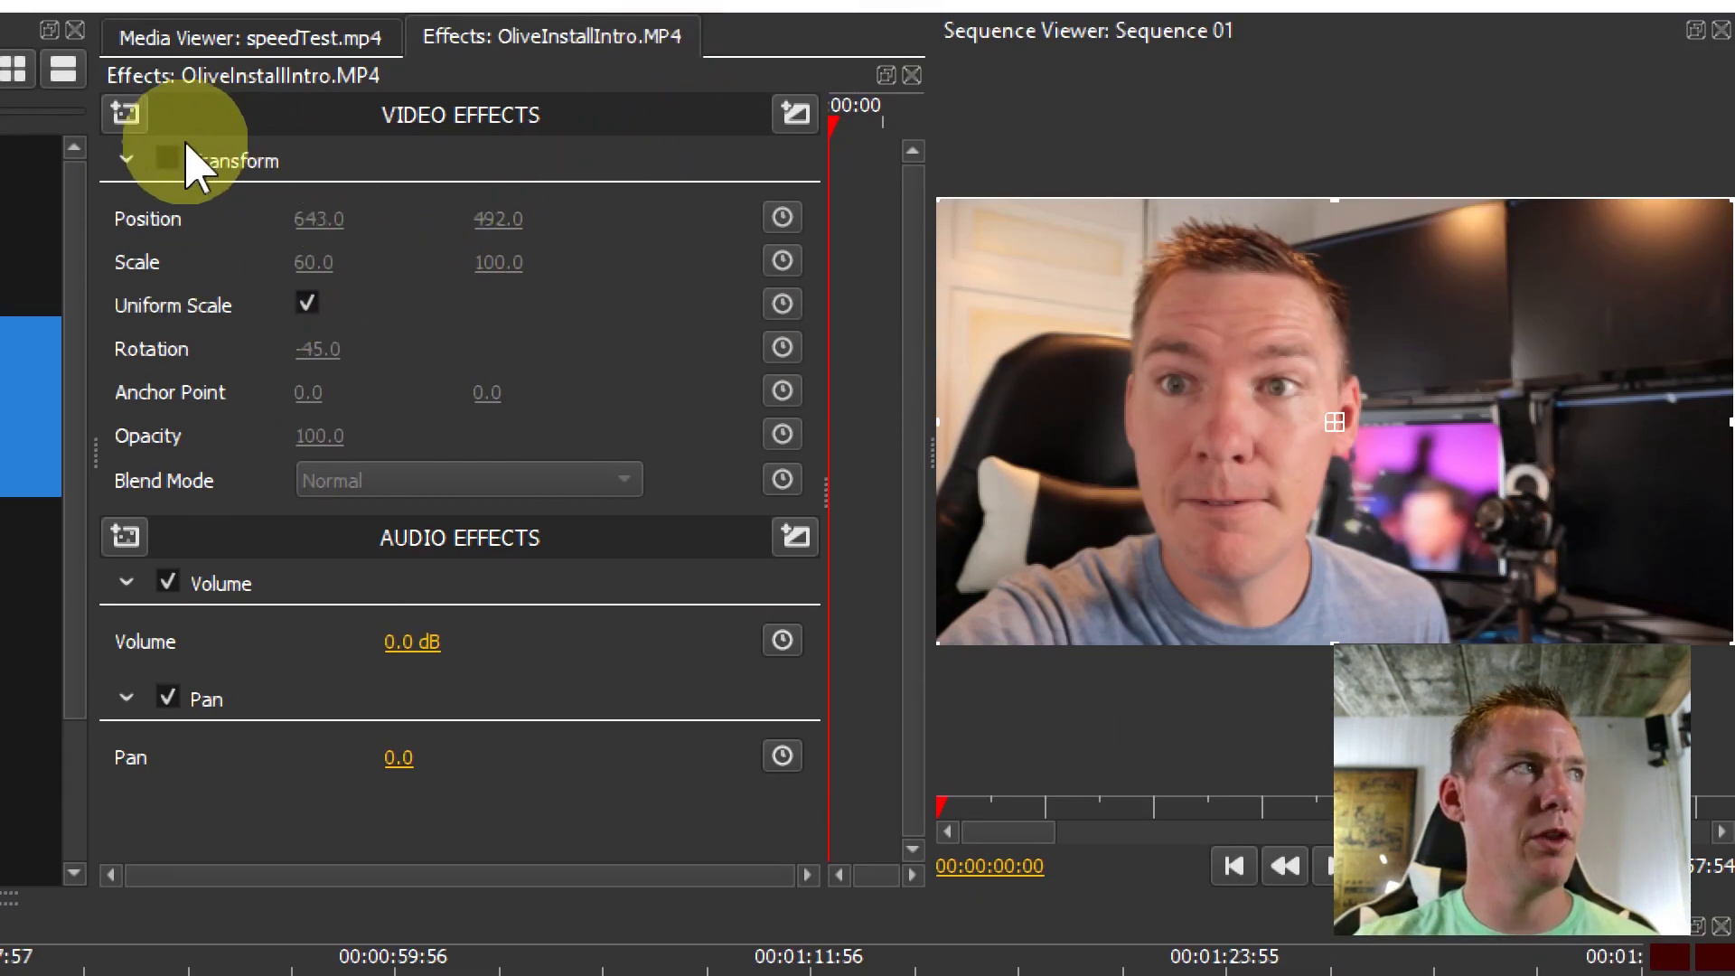
click(169, 160)
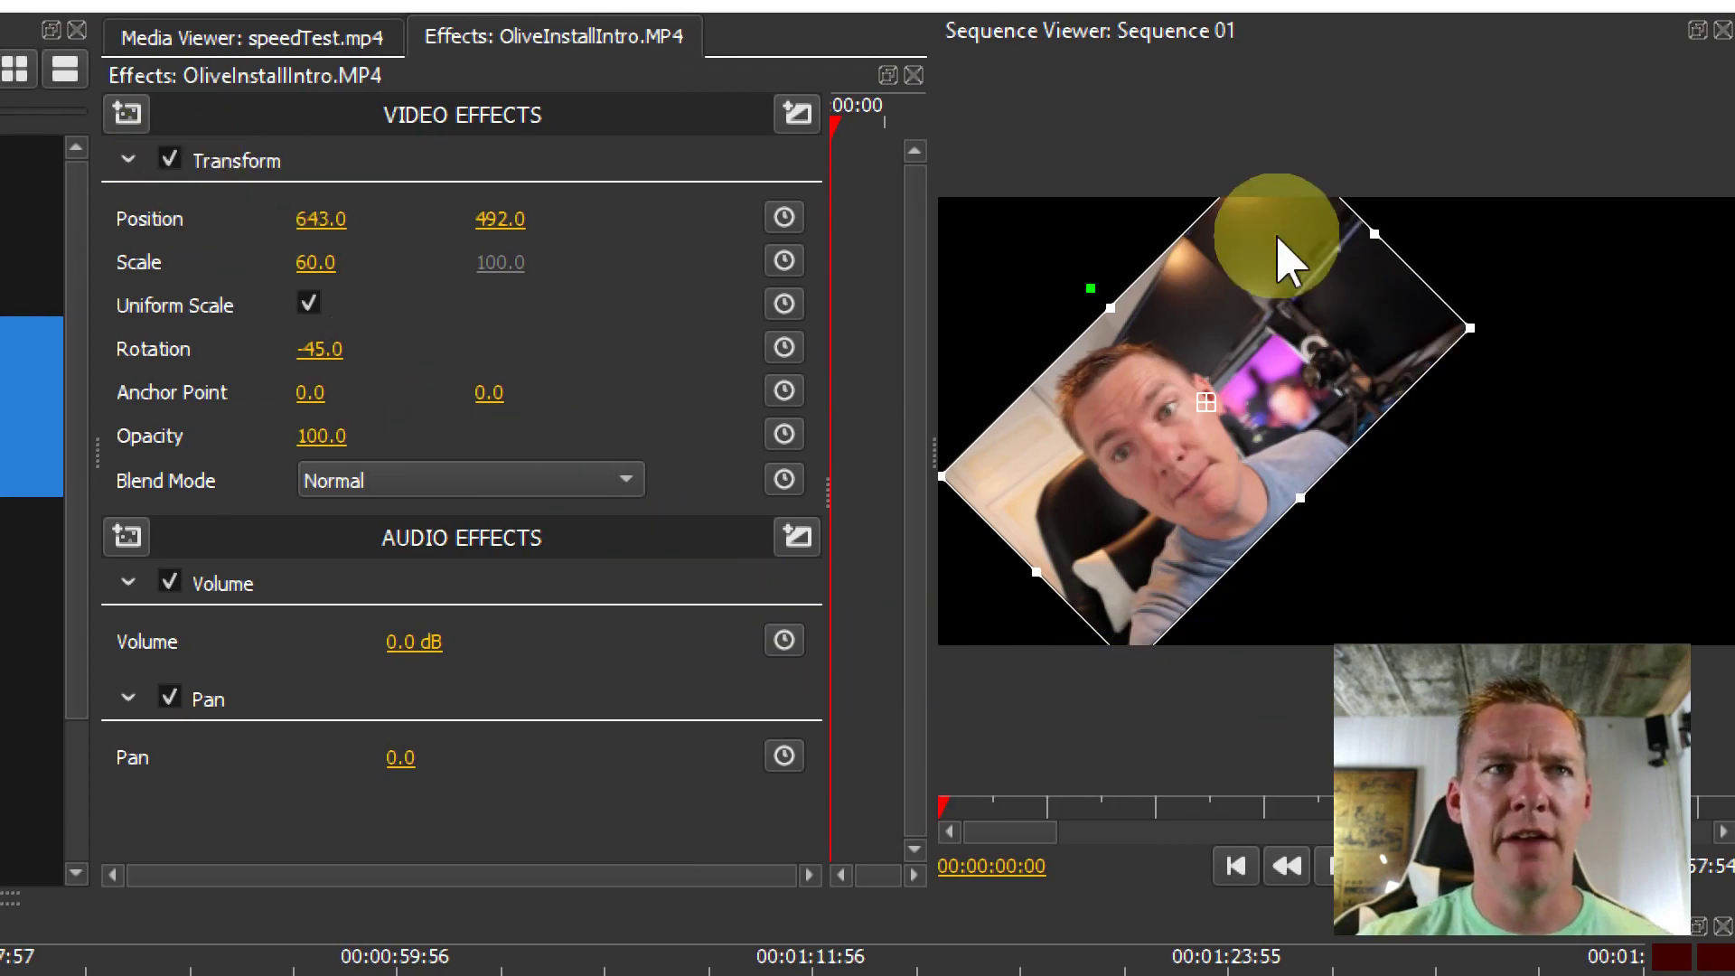
drag(1159, 470, 1367, 473)
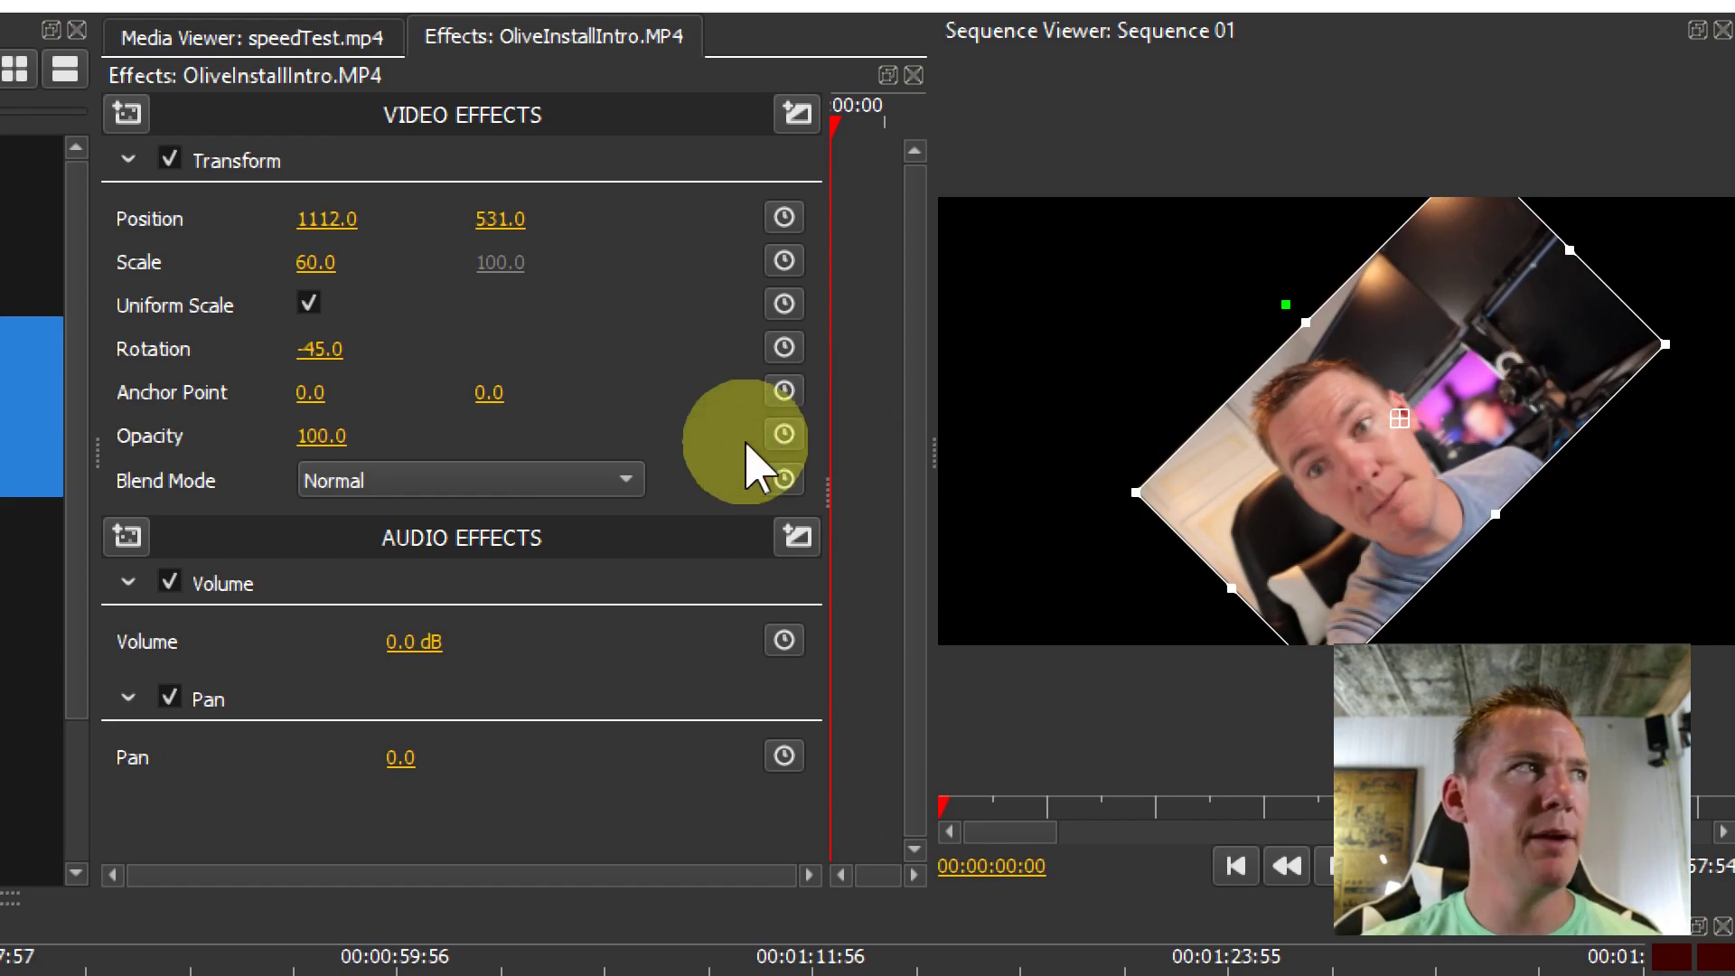
Reset the Transform position, then delete the Transform effect from the intro clip
right_click(313, 216)
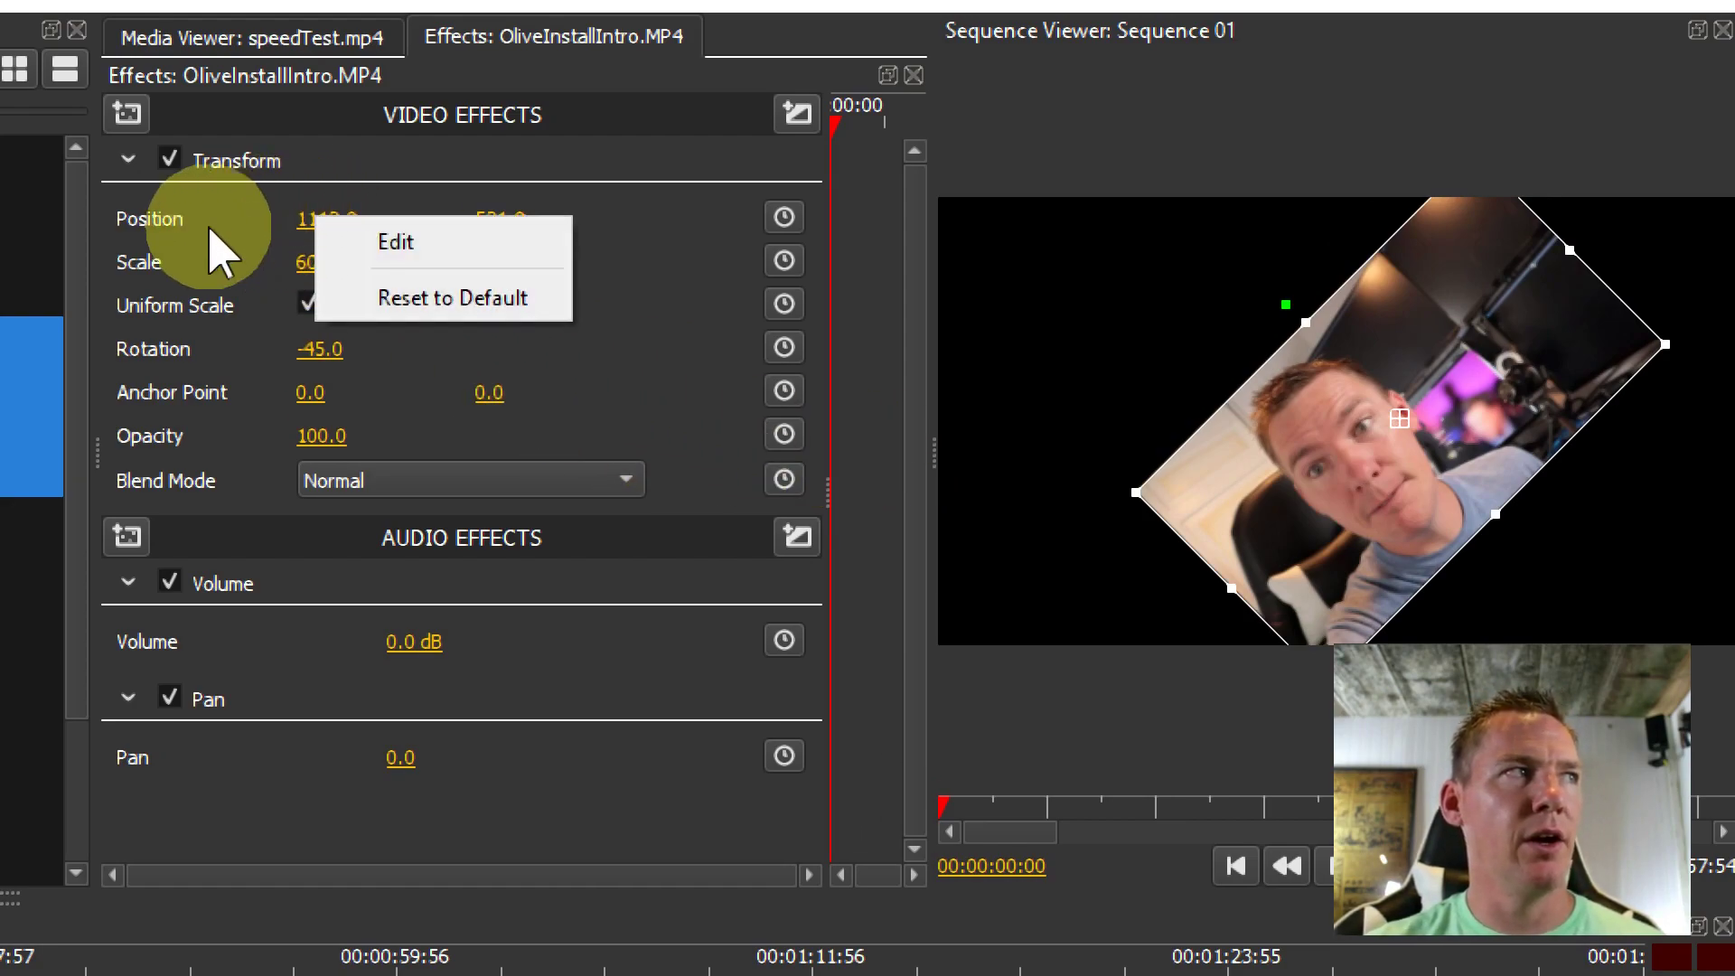
click(459, 300)
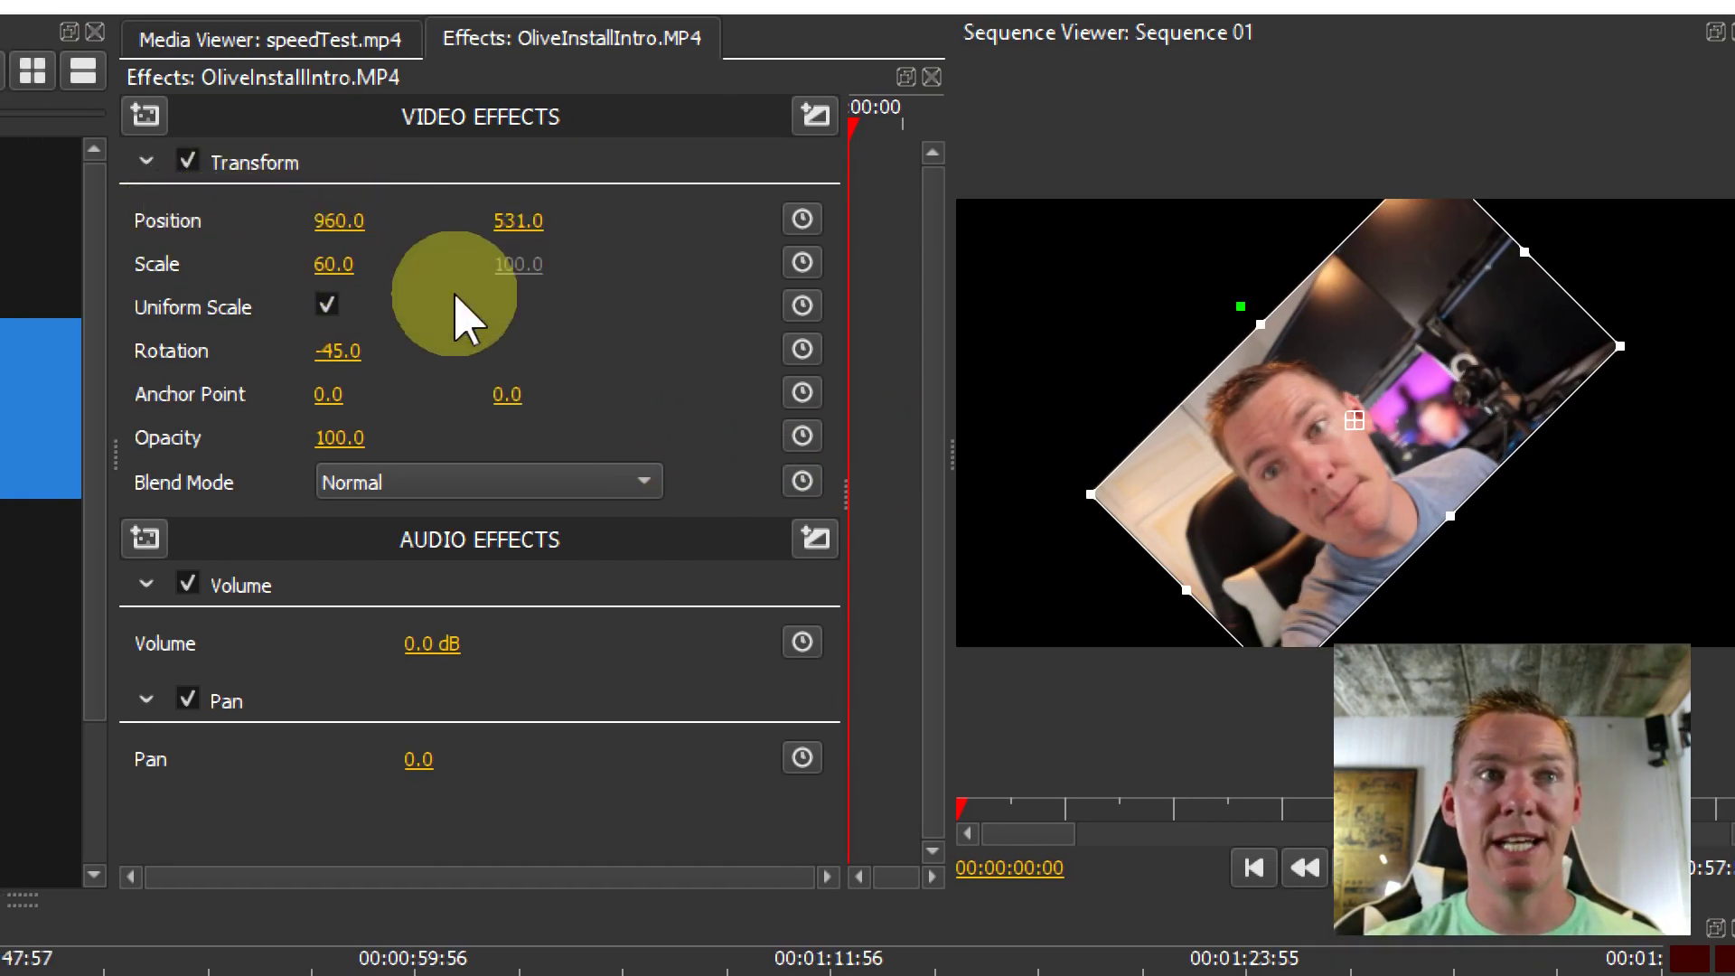
right_click(302, 164)
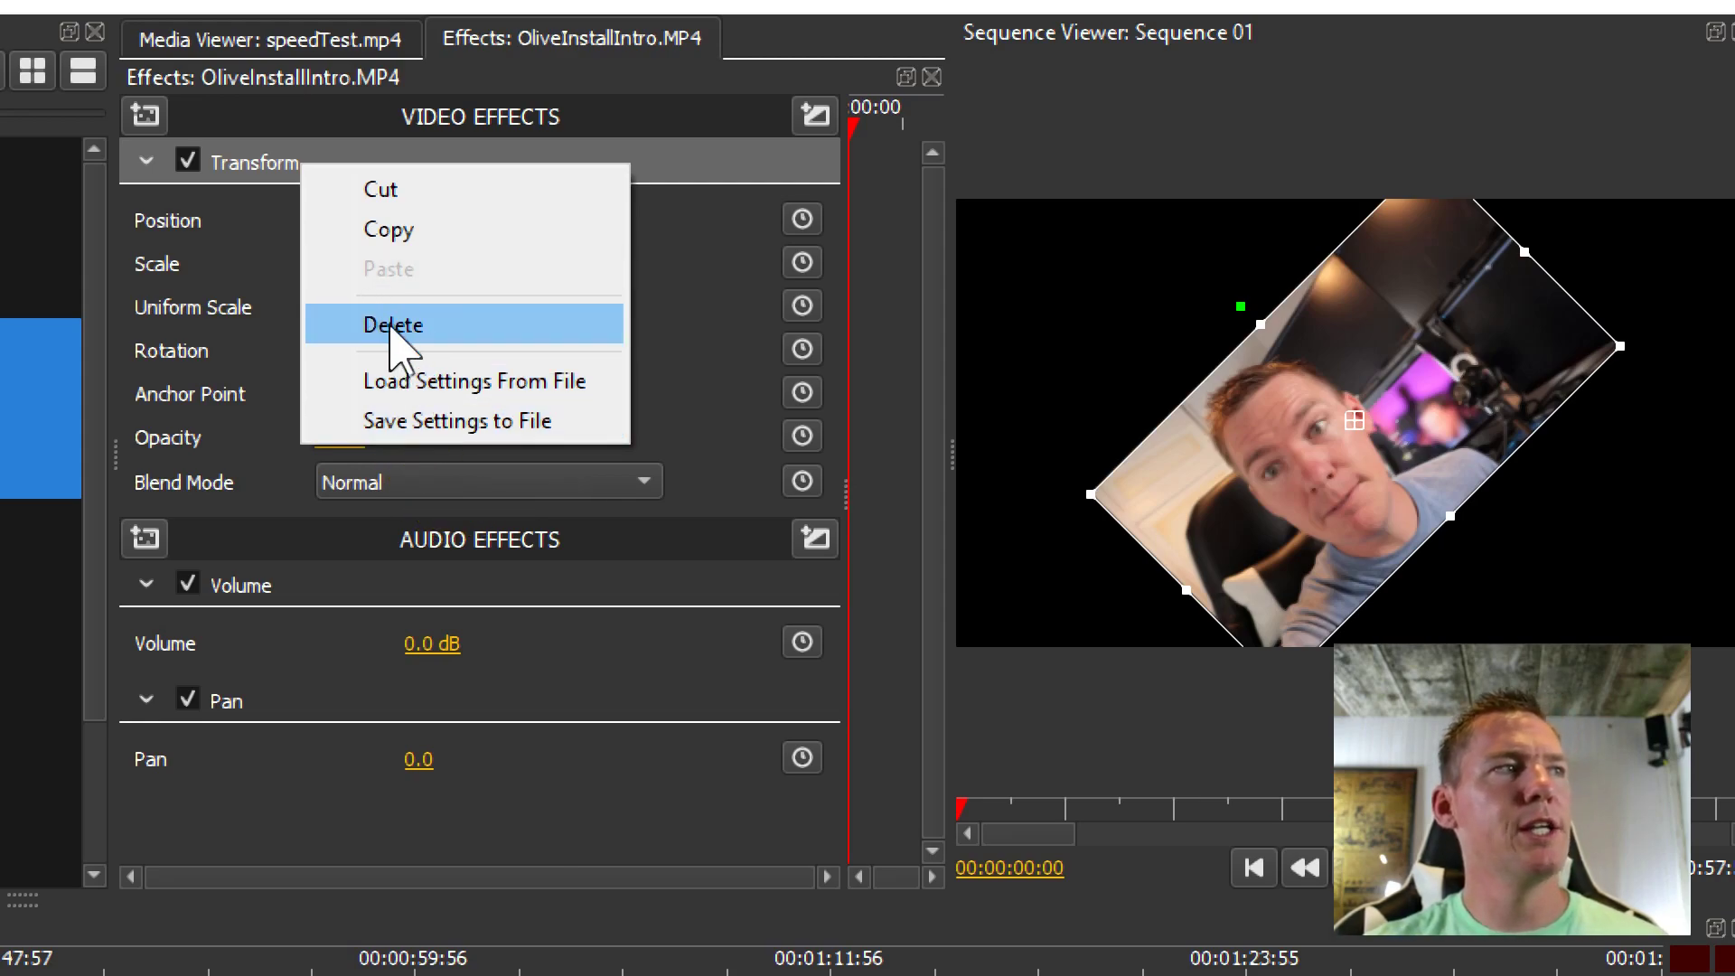
click(253, 249)
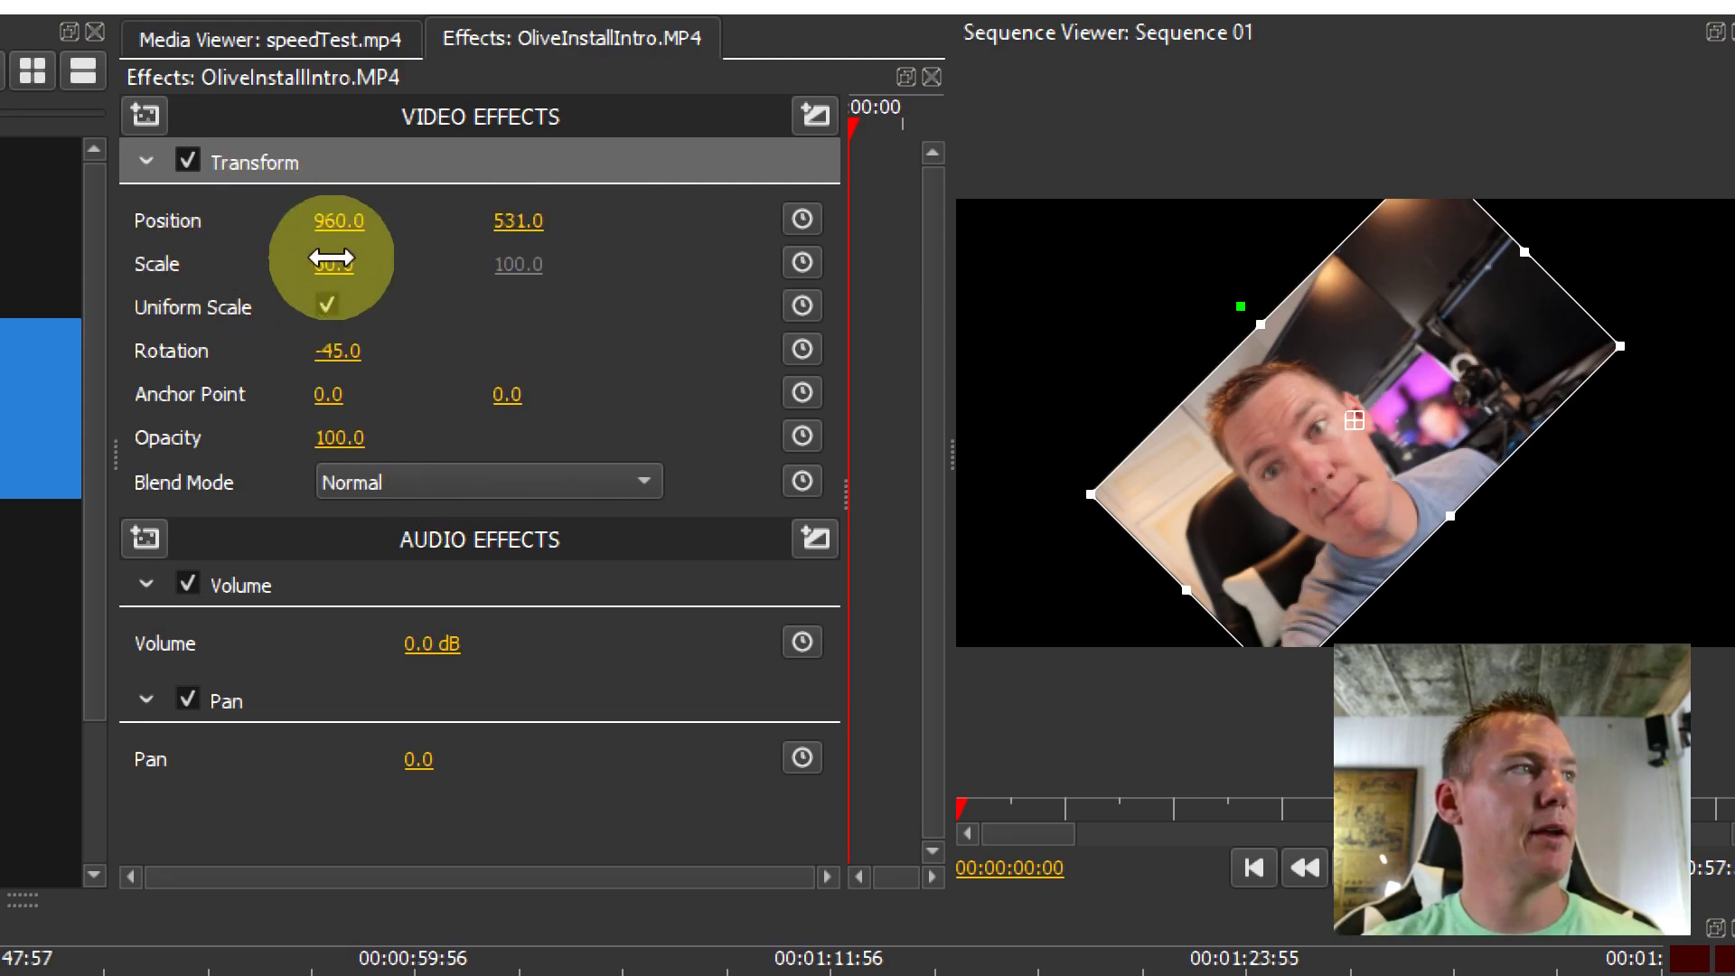
right_click(317, 167)
click(448, 306)
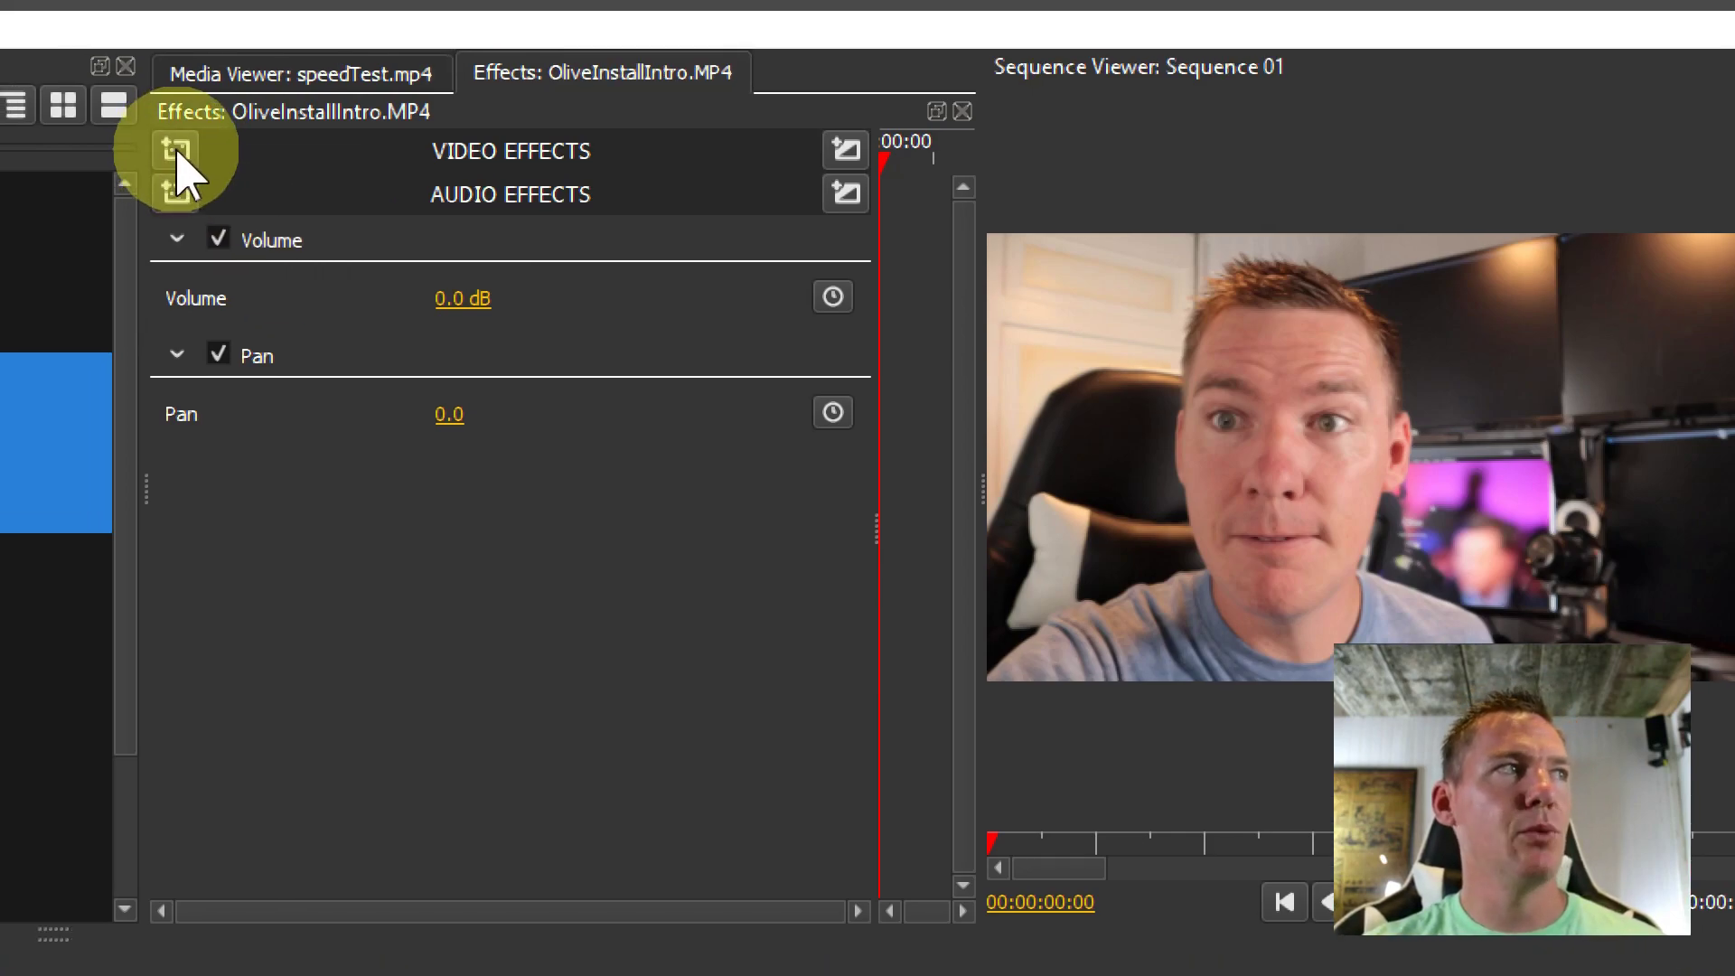
Add a new Distort > Transform effect to the intro clip at its default values
click(146, 115)
click(317, 762)
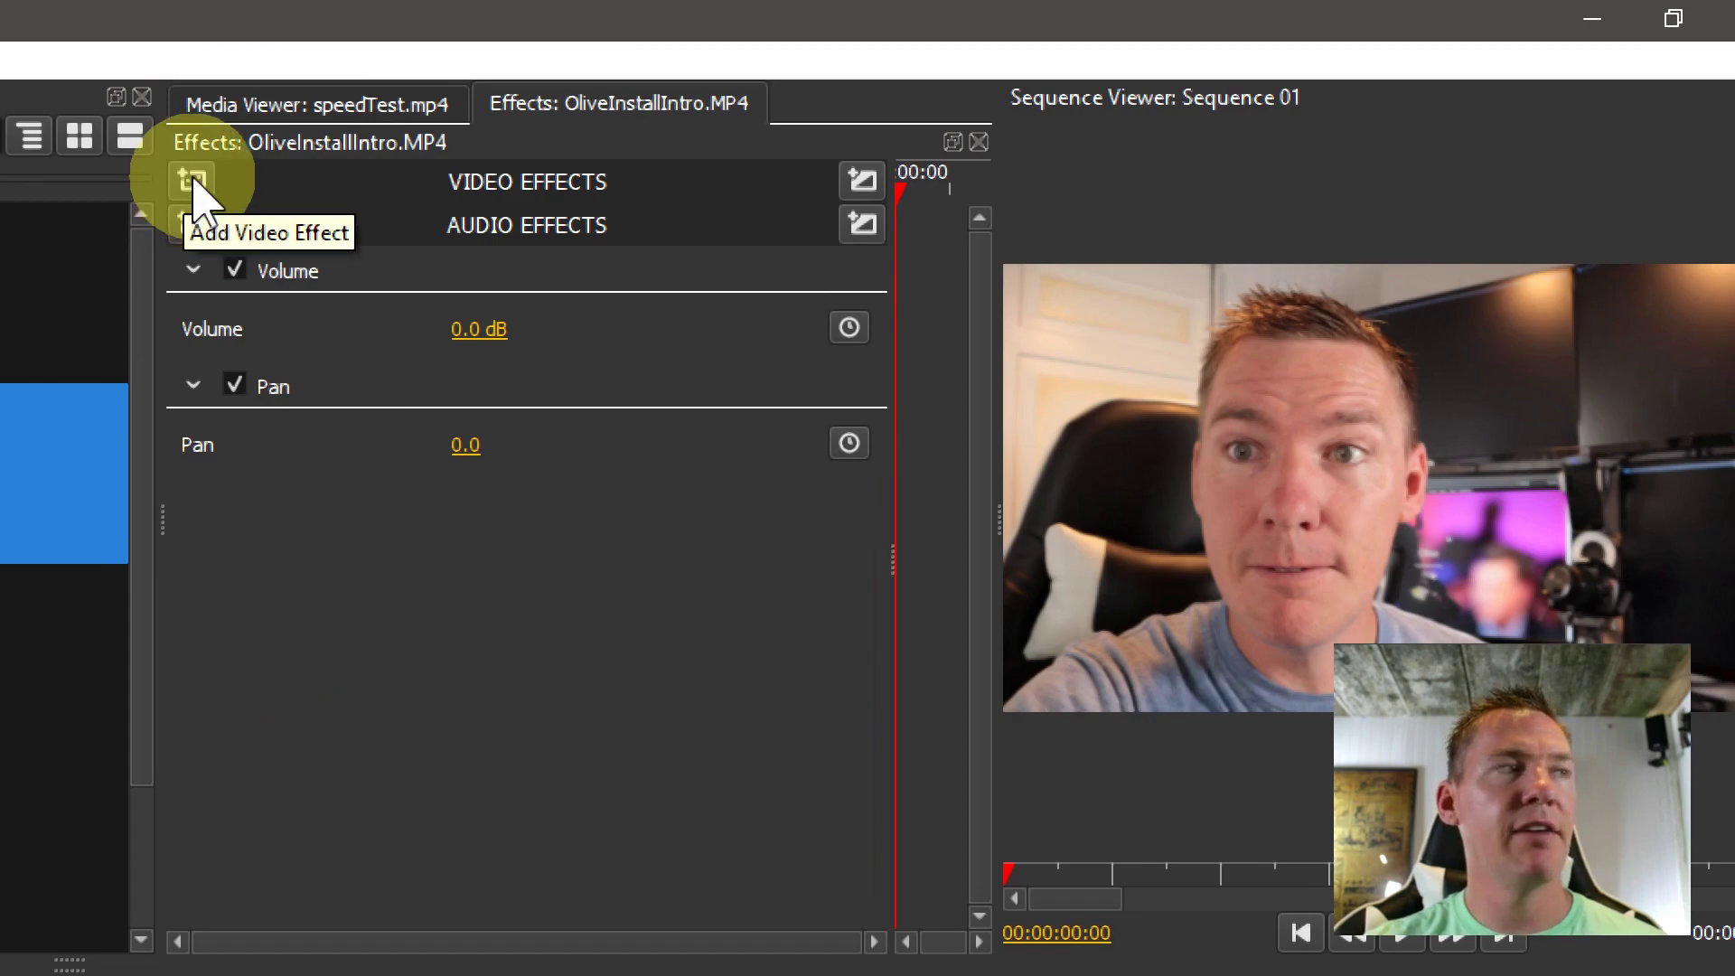
click(192, 184)
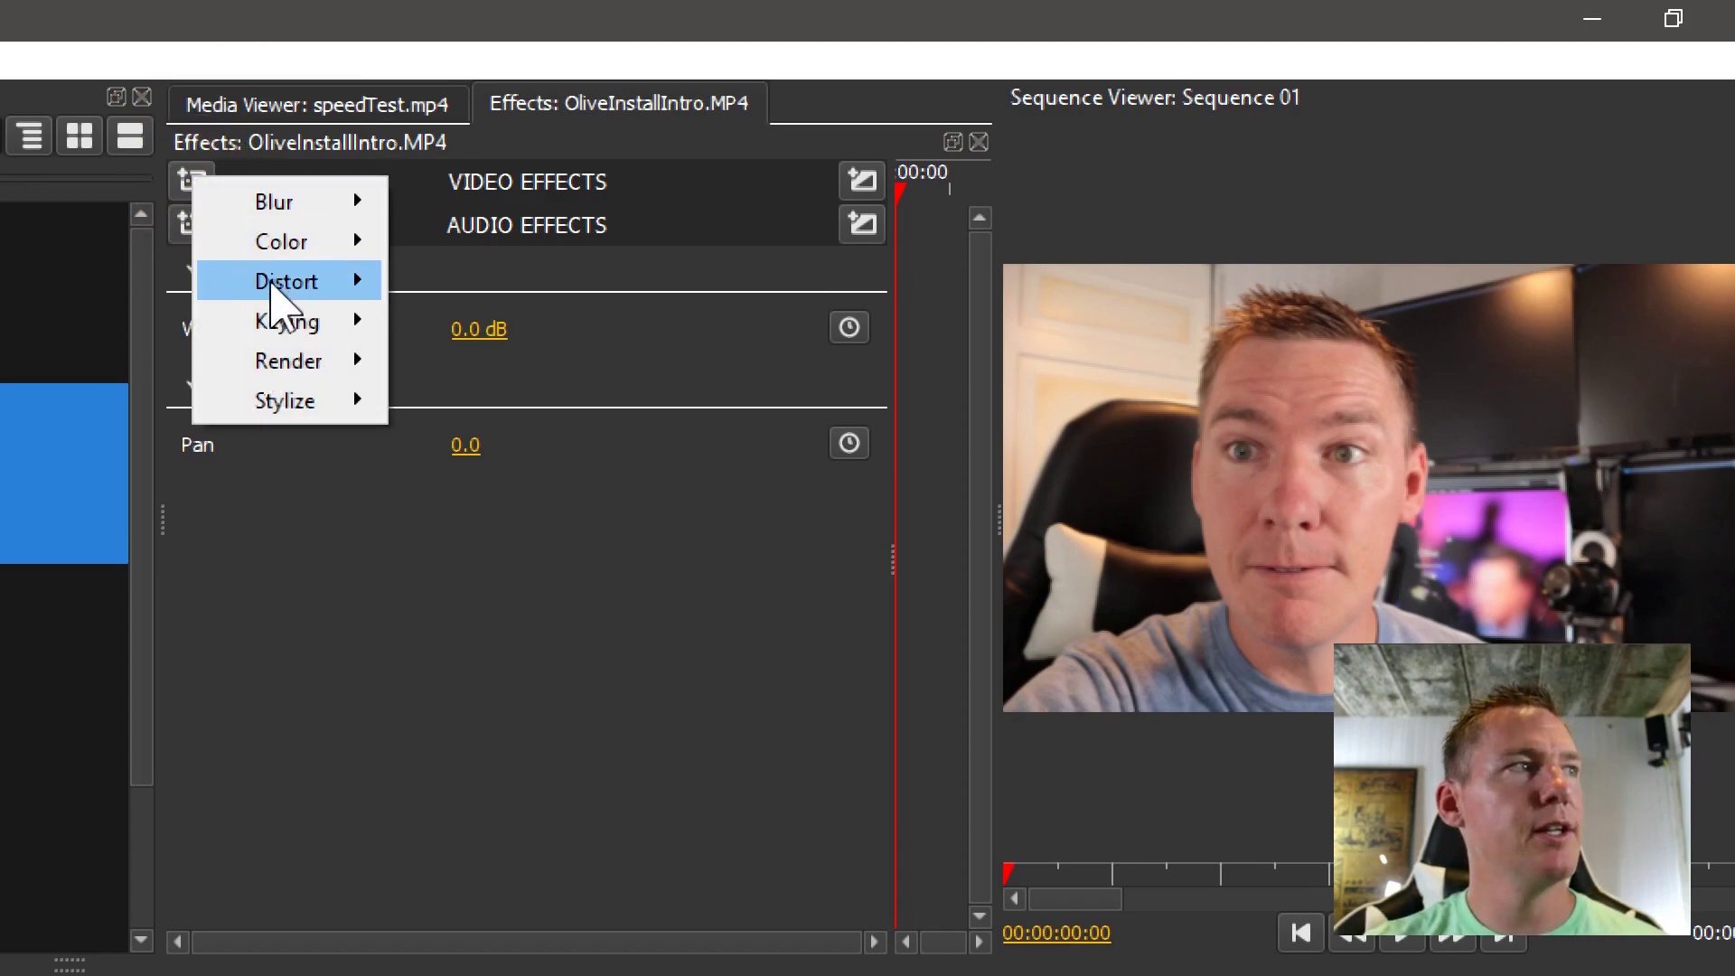
mouse_move(288, 290)
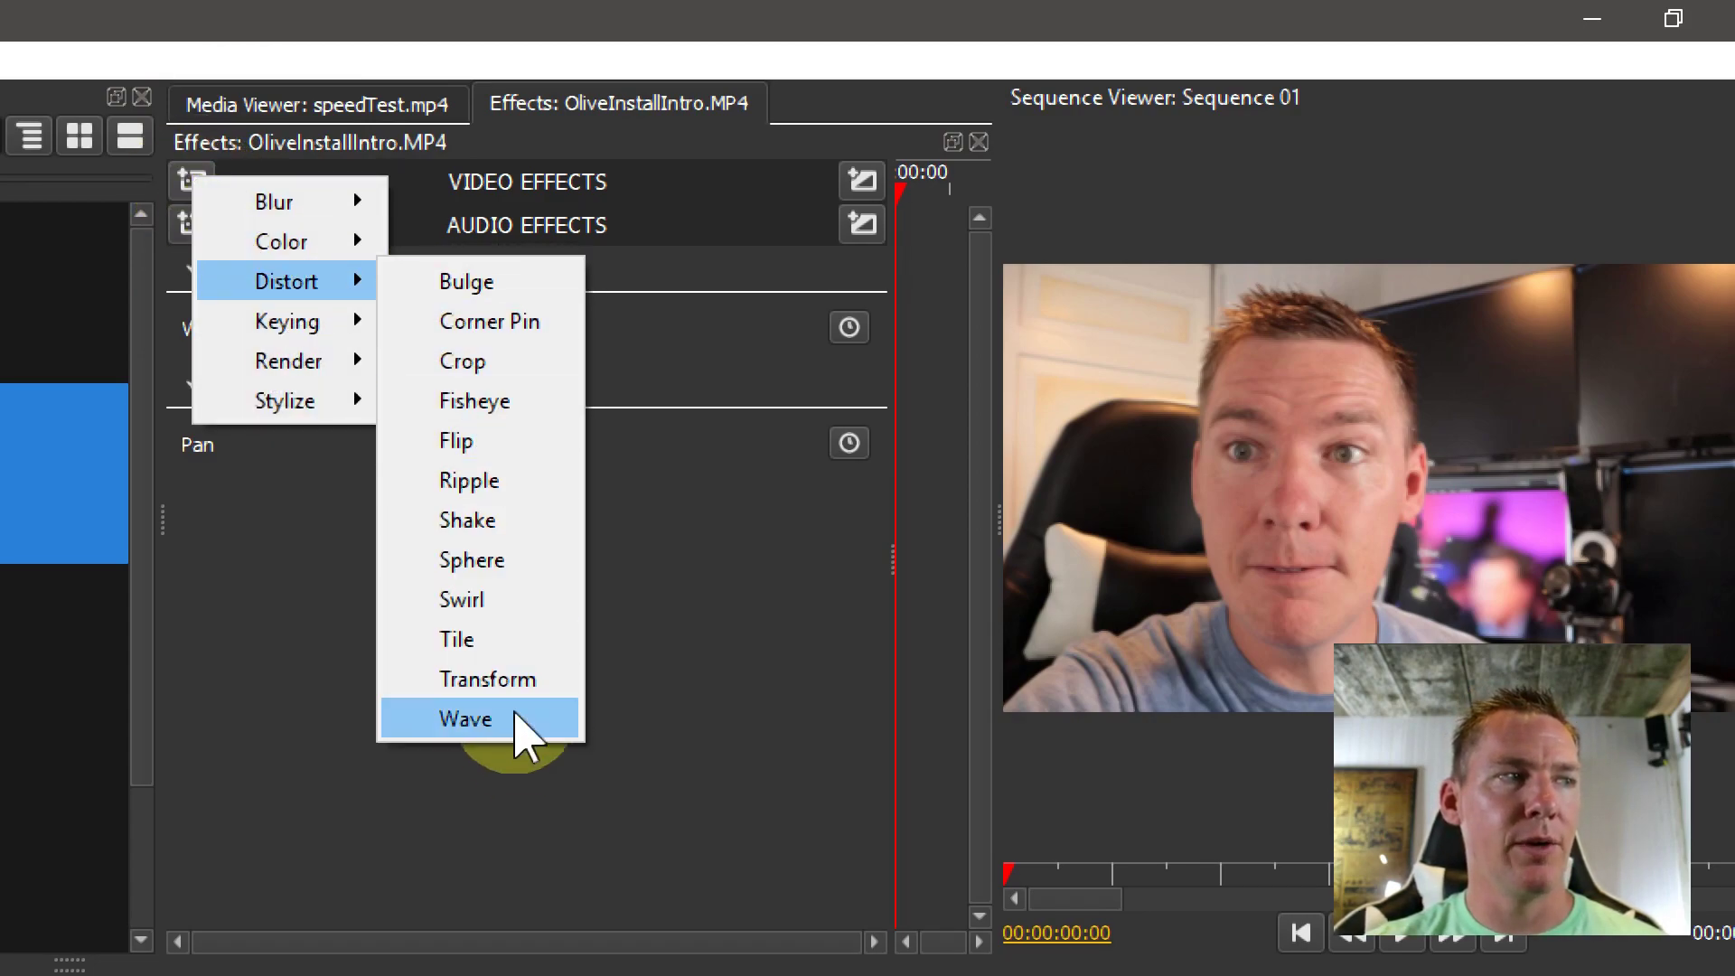
click(488, 679)
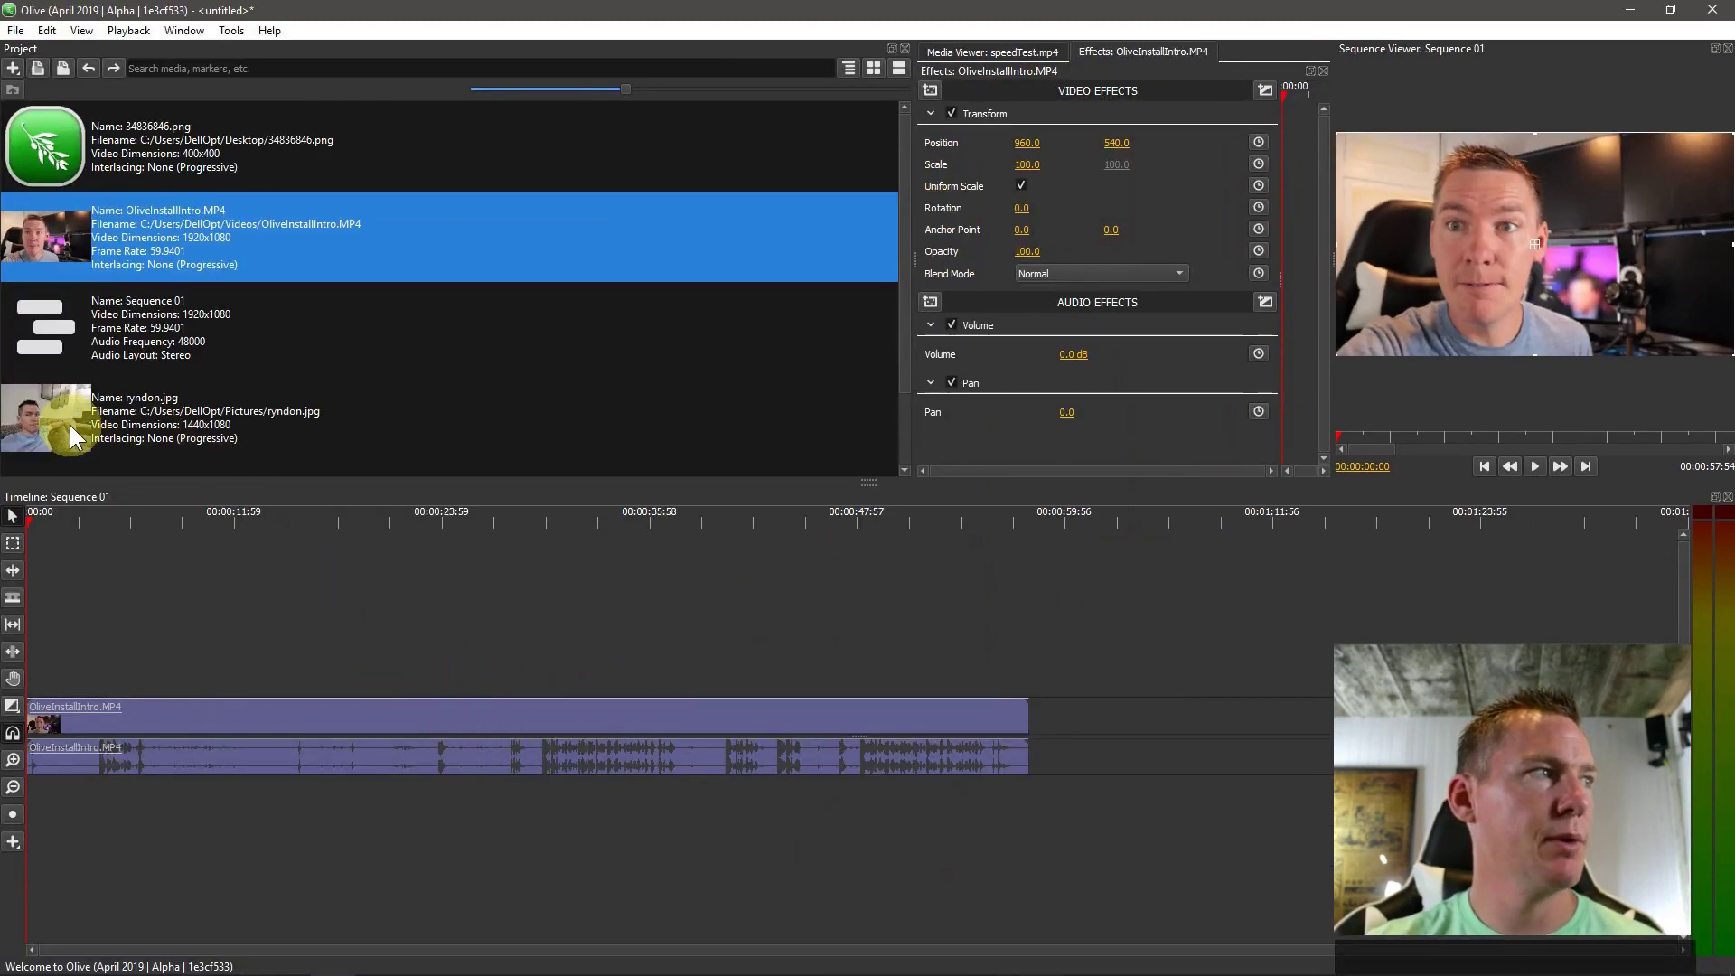
Place ryndon.jpg, the 34836846.png logo and speedTest.mp4 on the upper timeline track
drag(68, 425, 181, 643)
drag(49, 149, 285, 644)
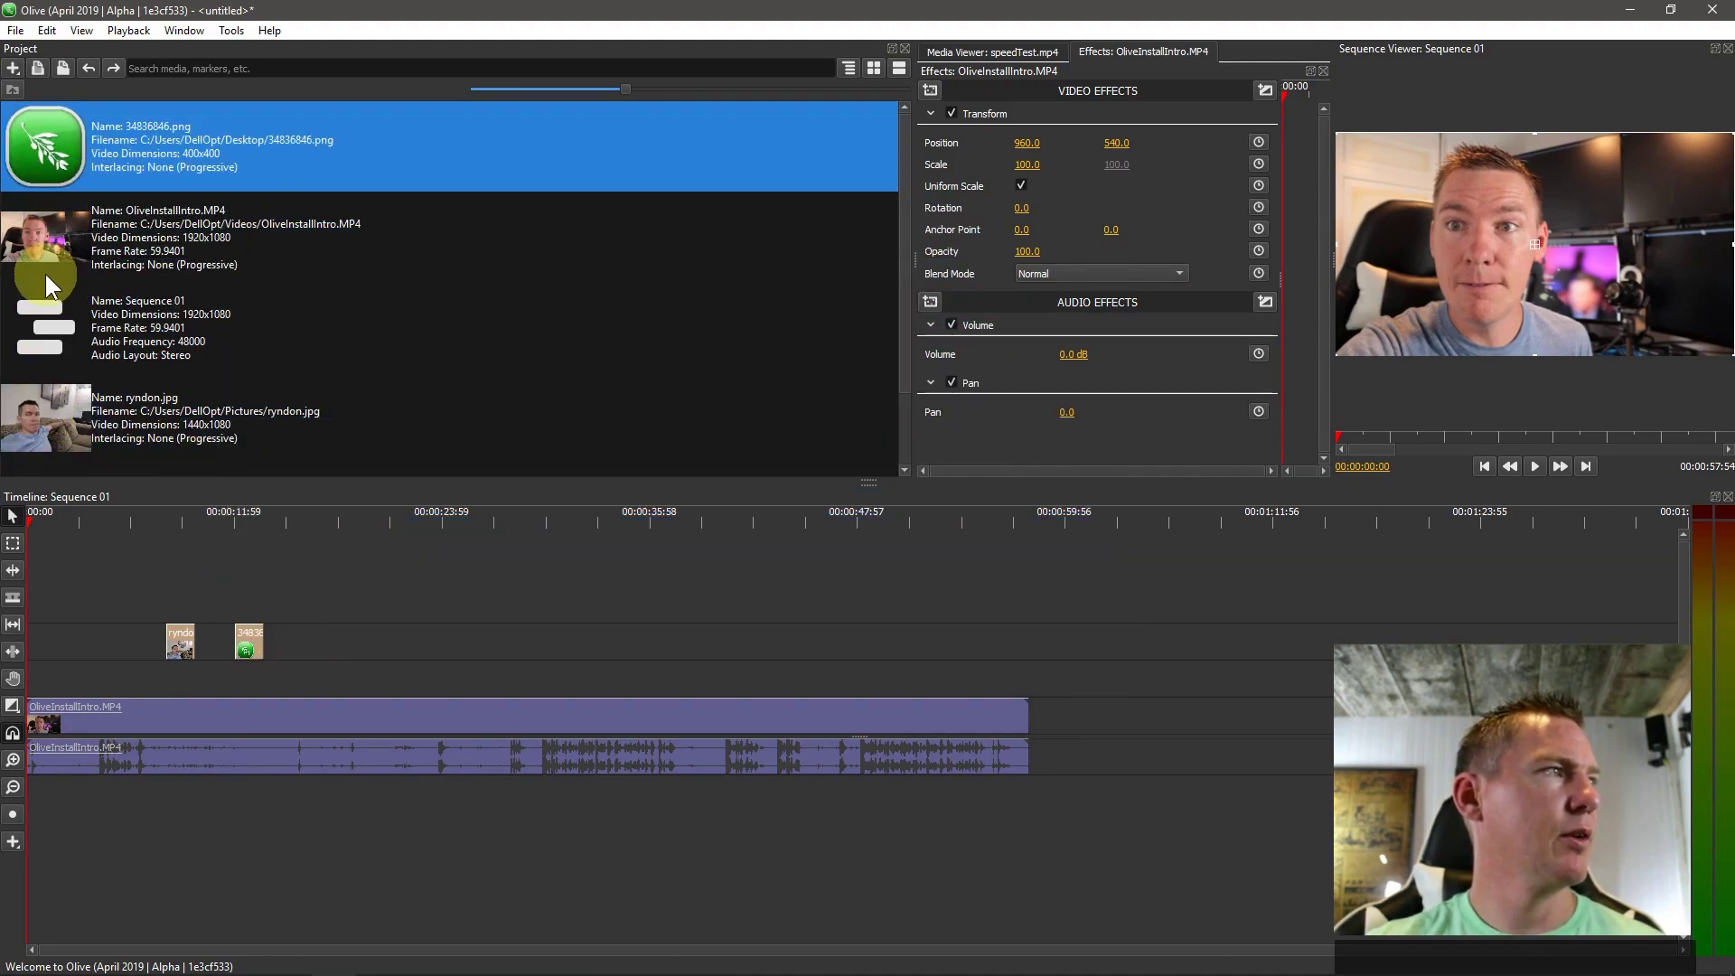
scroll(47, 287, down, 1)
drag(50, 416, 316, 636)
click(246, 645)
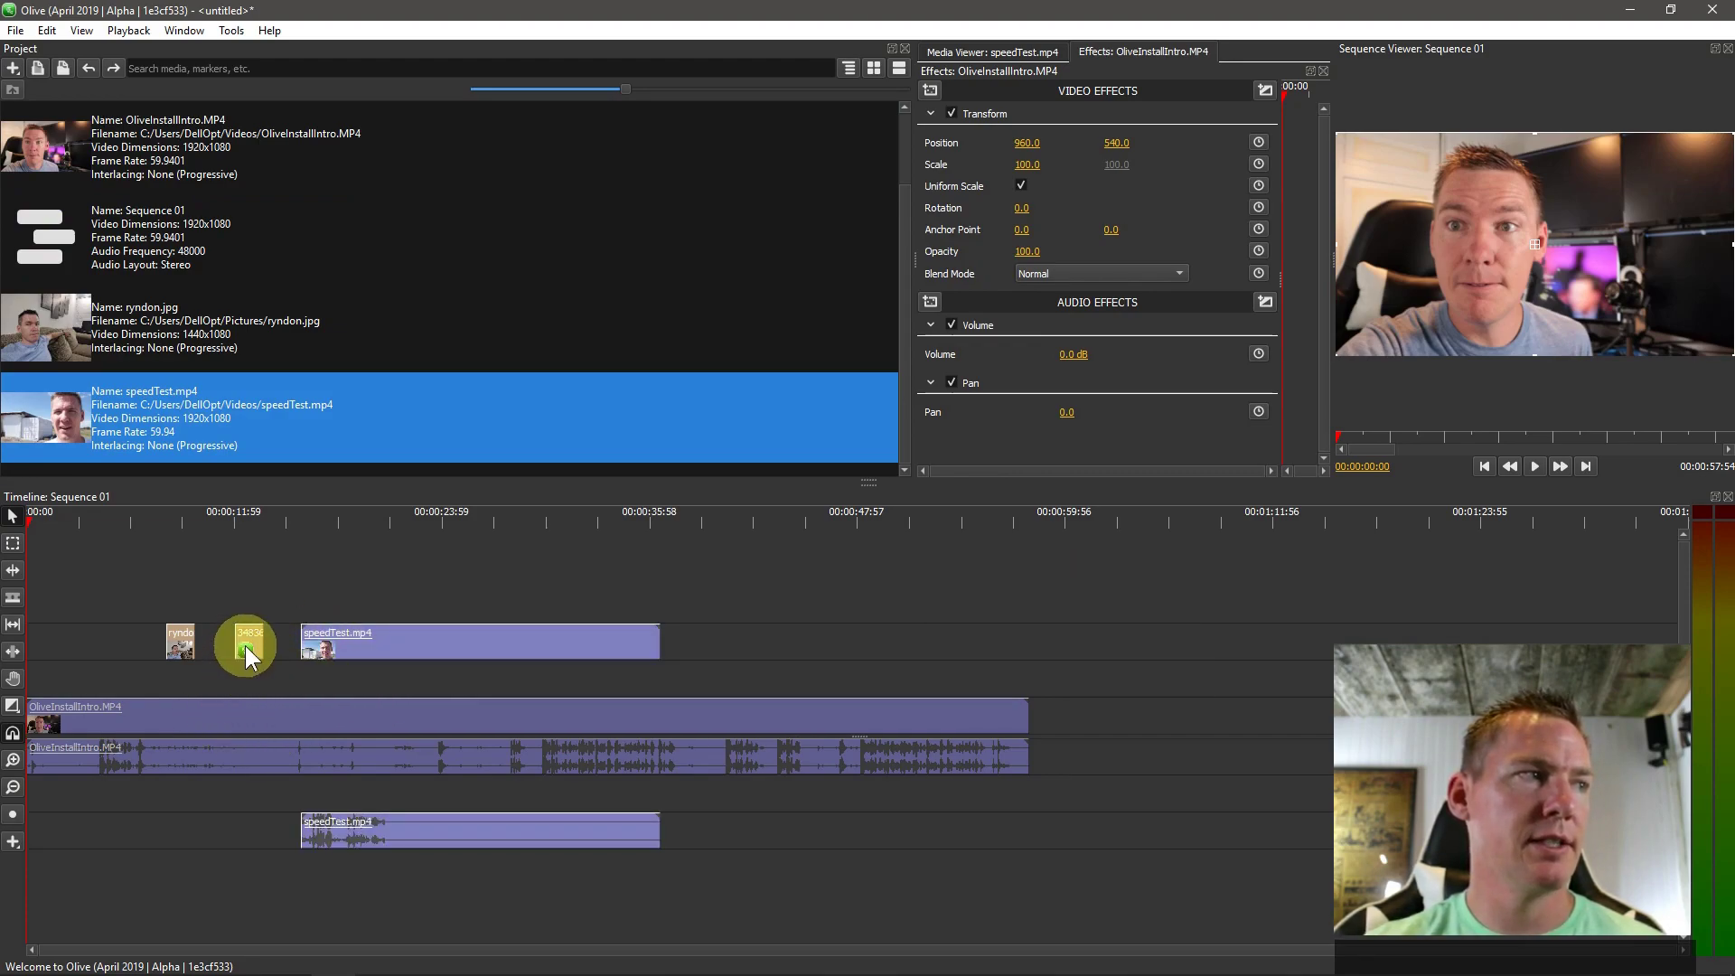
click(356, 647)
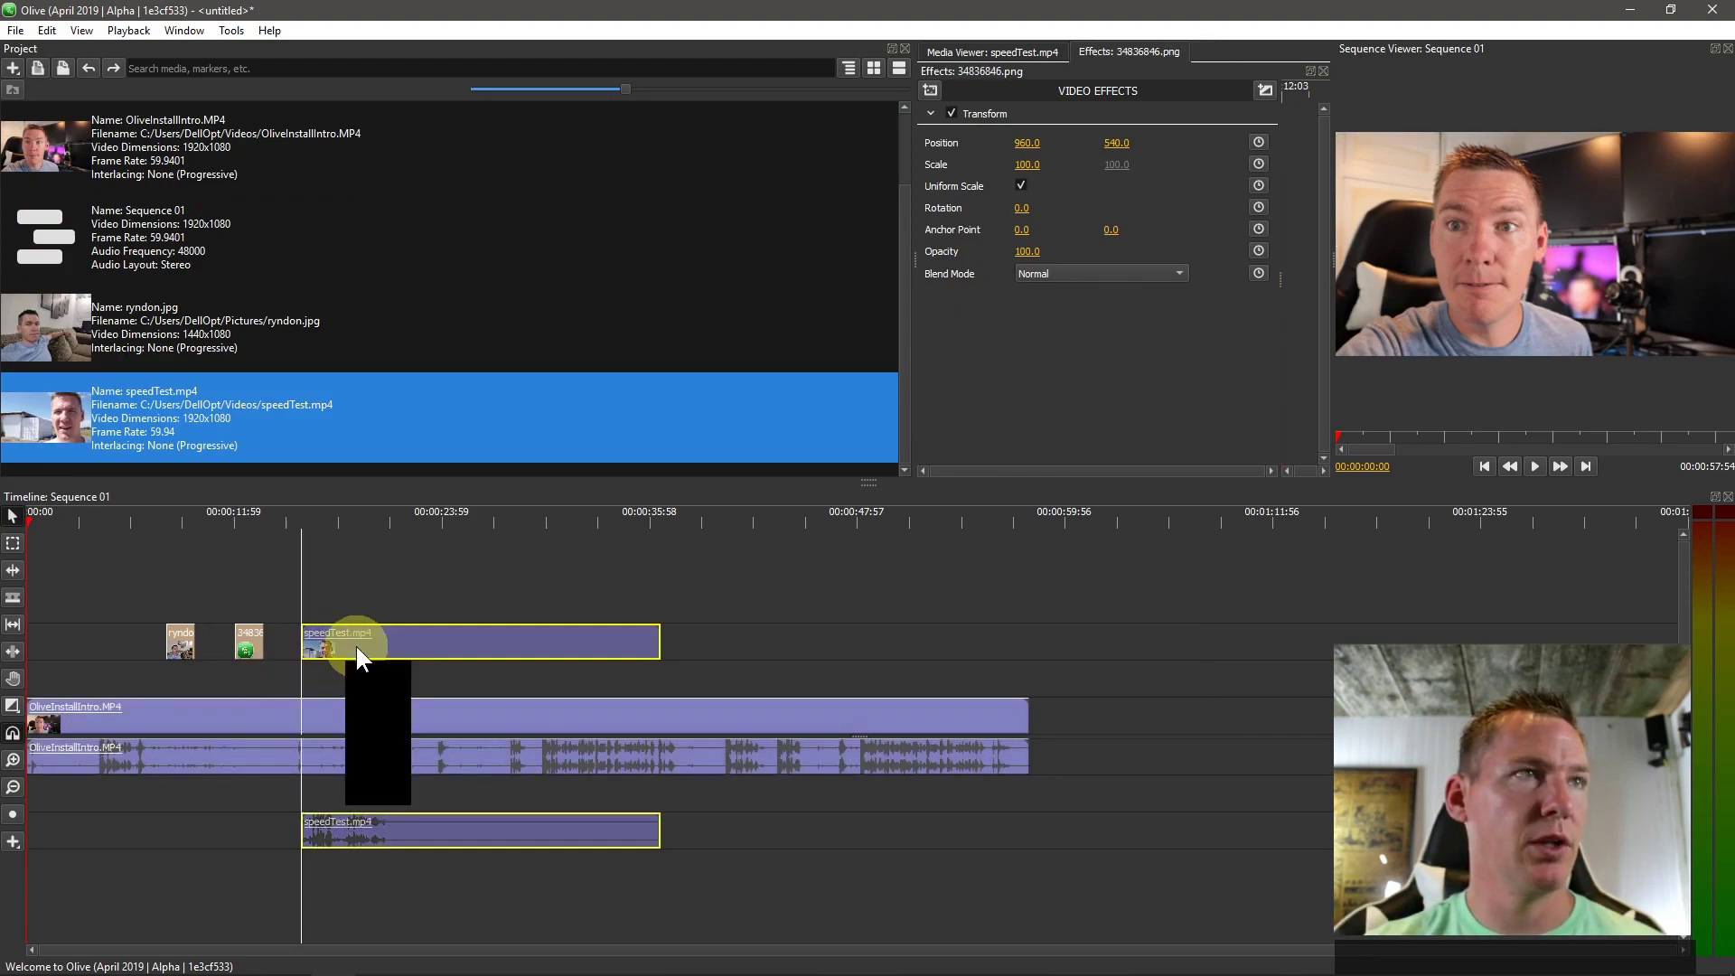
Shrink the OliveInstallIntro clip to scale 45 with rotation -46
click(249, 637)
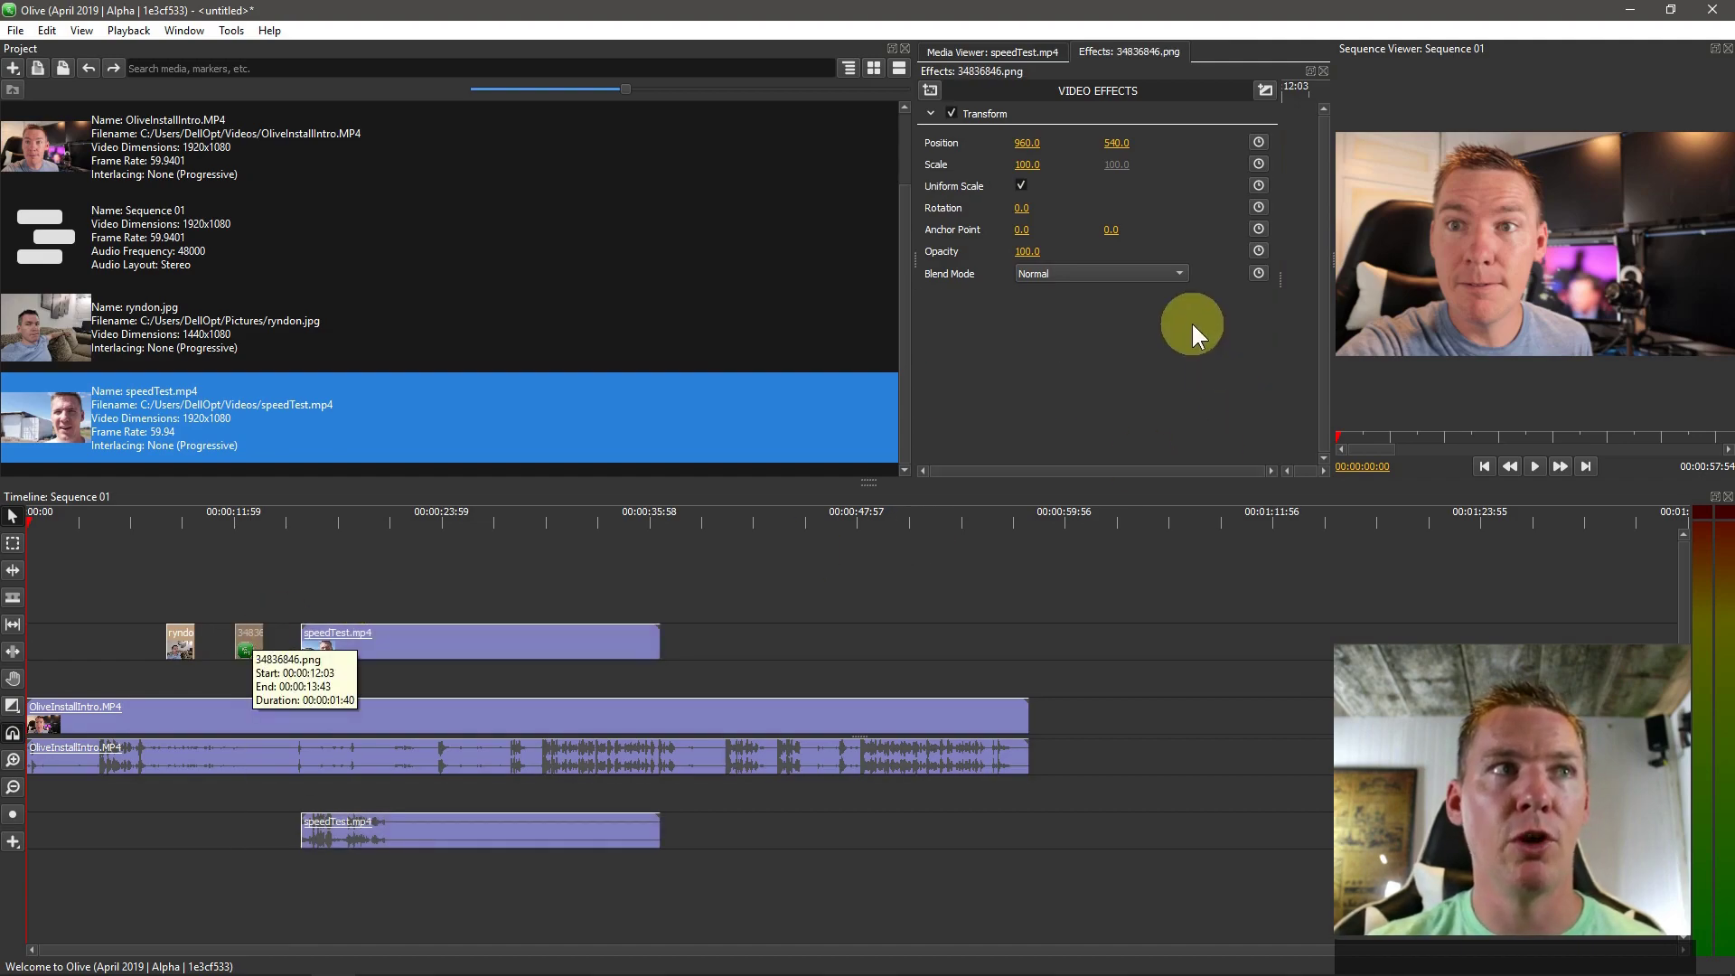
click(323, 729)
click(352, 643)
click(195, 721)
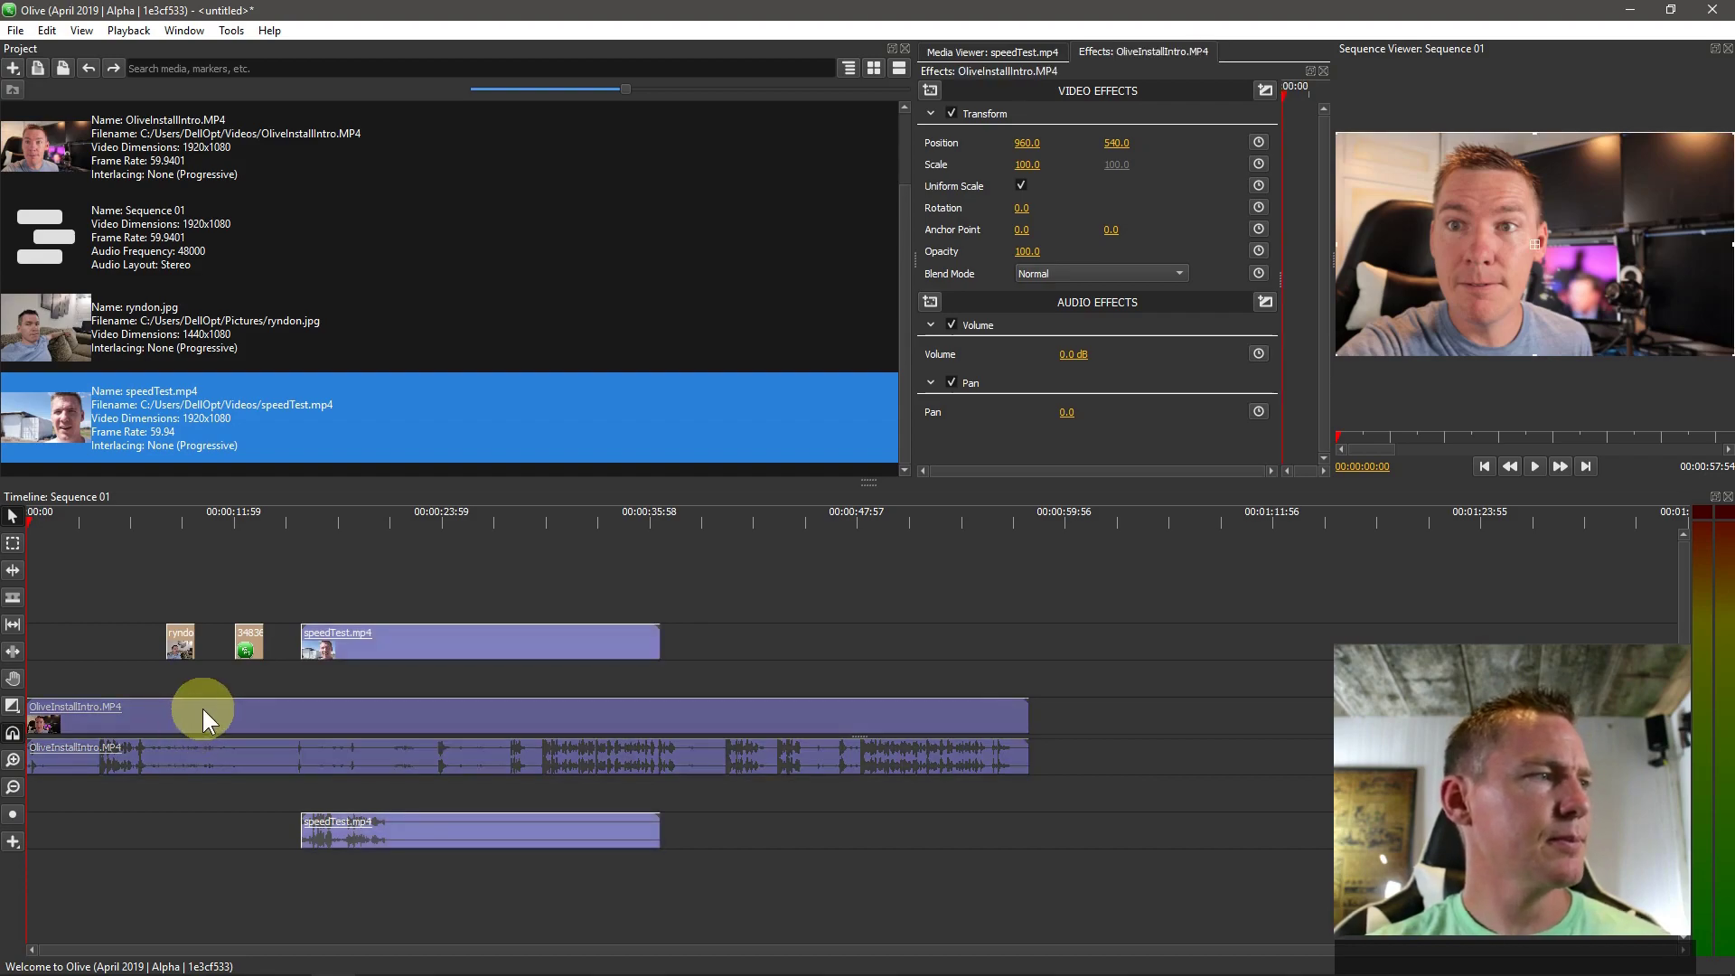
drag(1024, 164, 1018, 207)
click(344, 648)
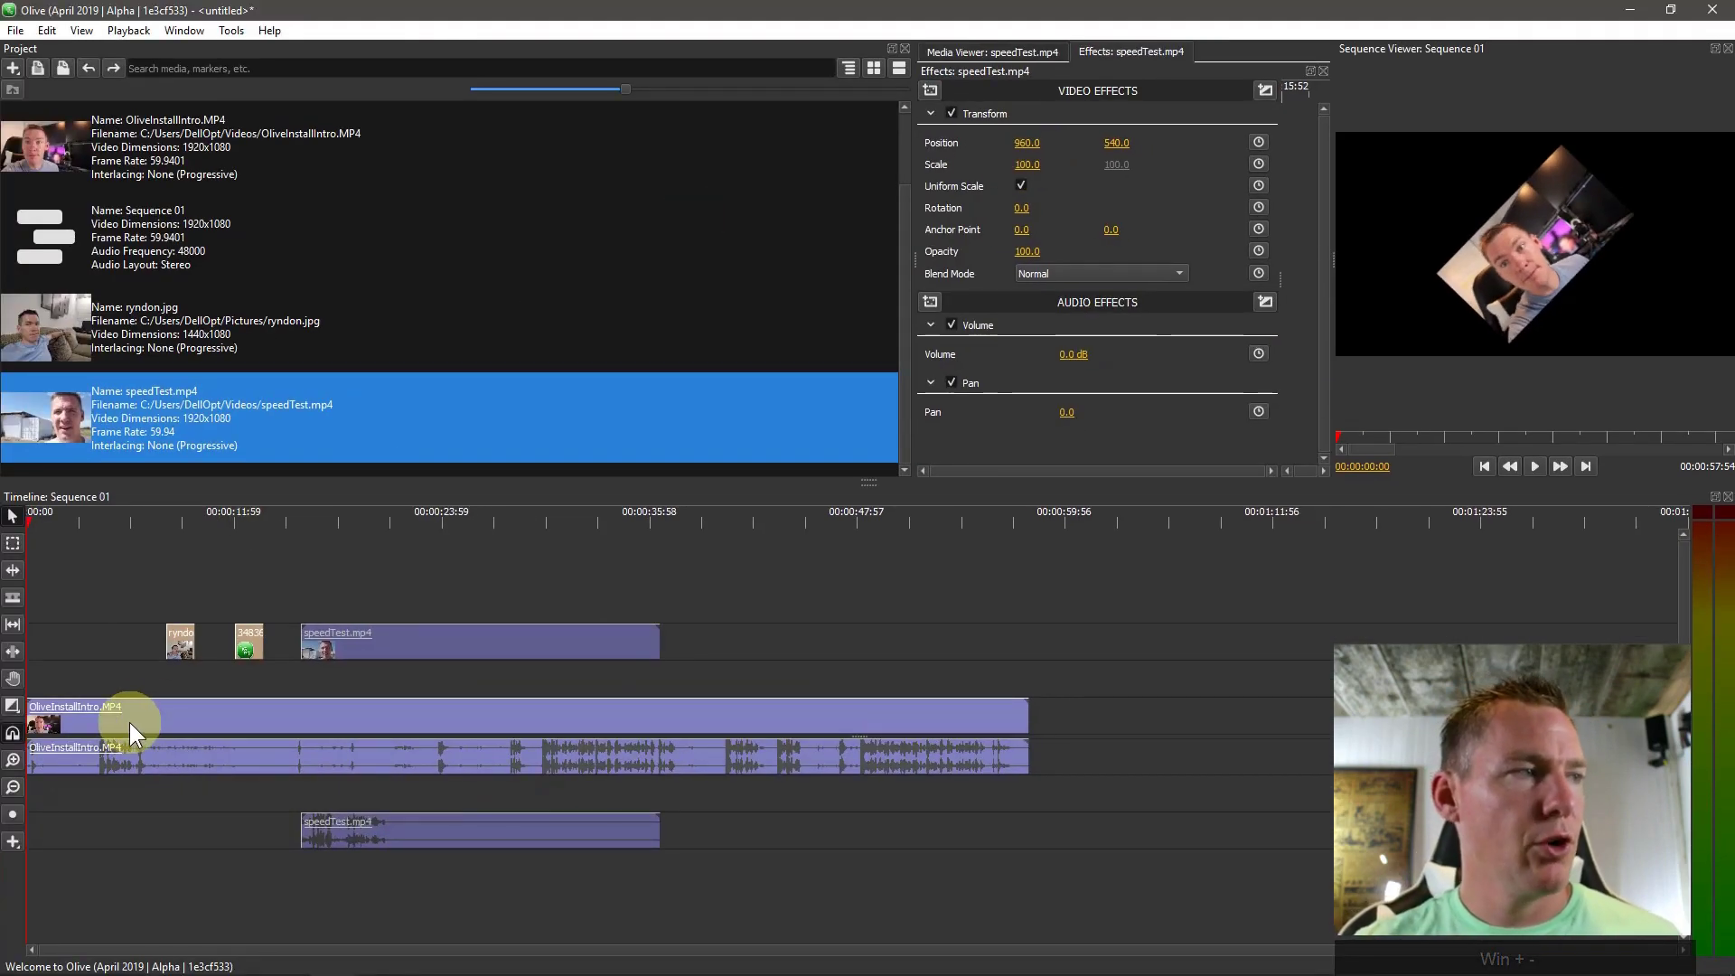
Move the intro clip to 875, 535 and bring its rotation nearly level at -1.2
click(131, 734)
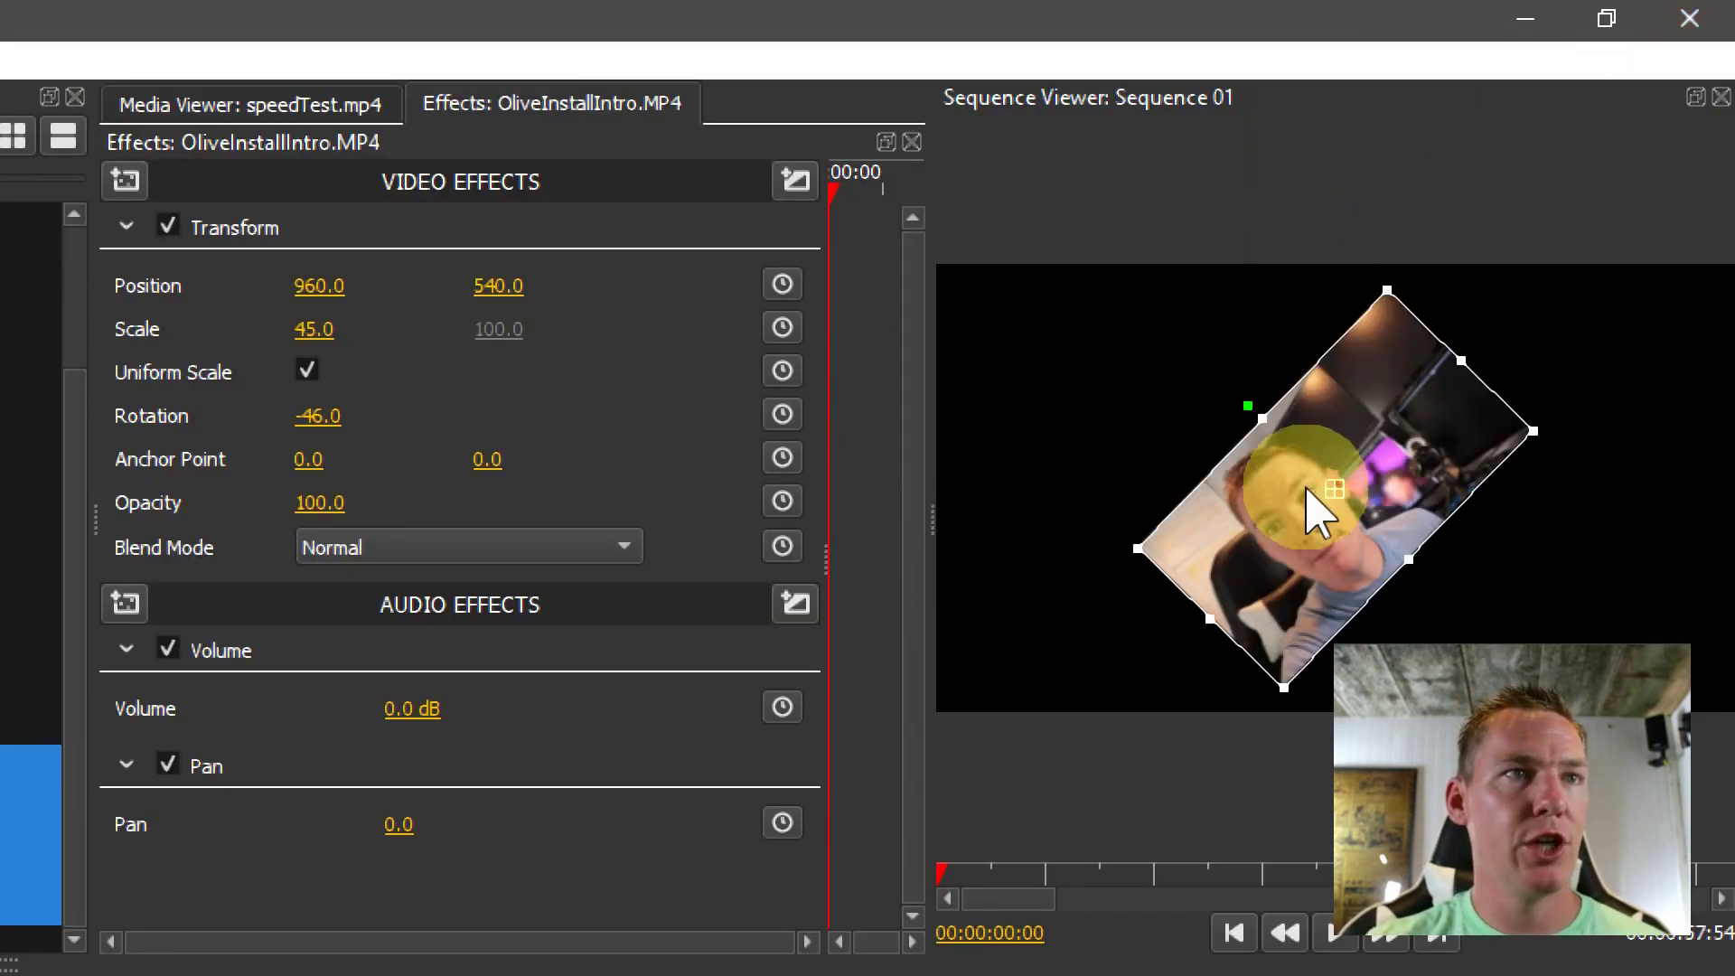
drag(1315, 510, 1202, 547)
drag(1211, 397, 1548, 342)
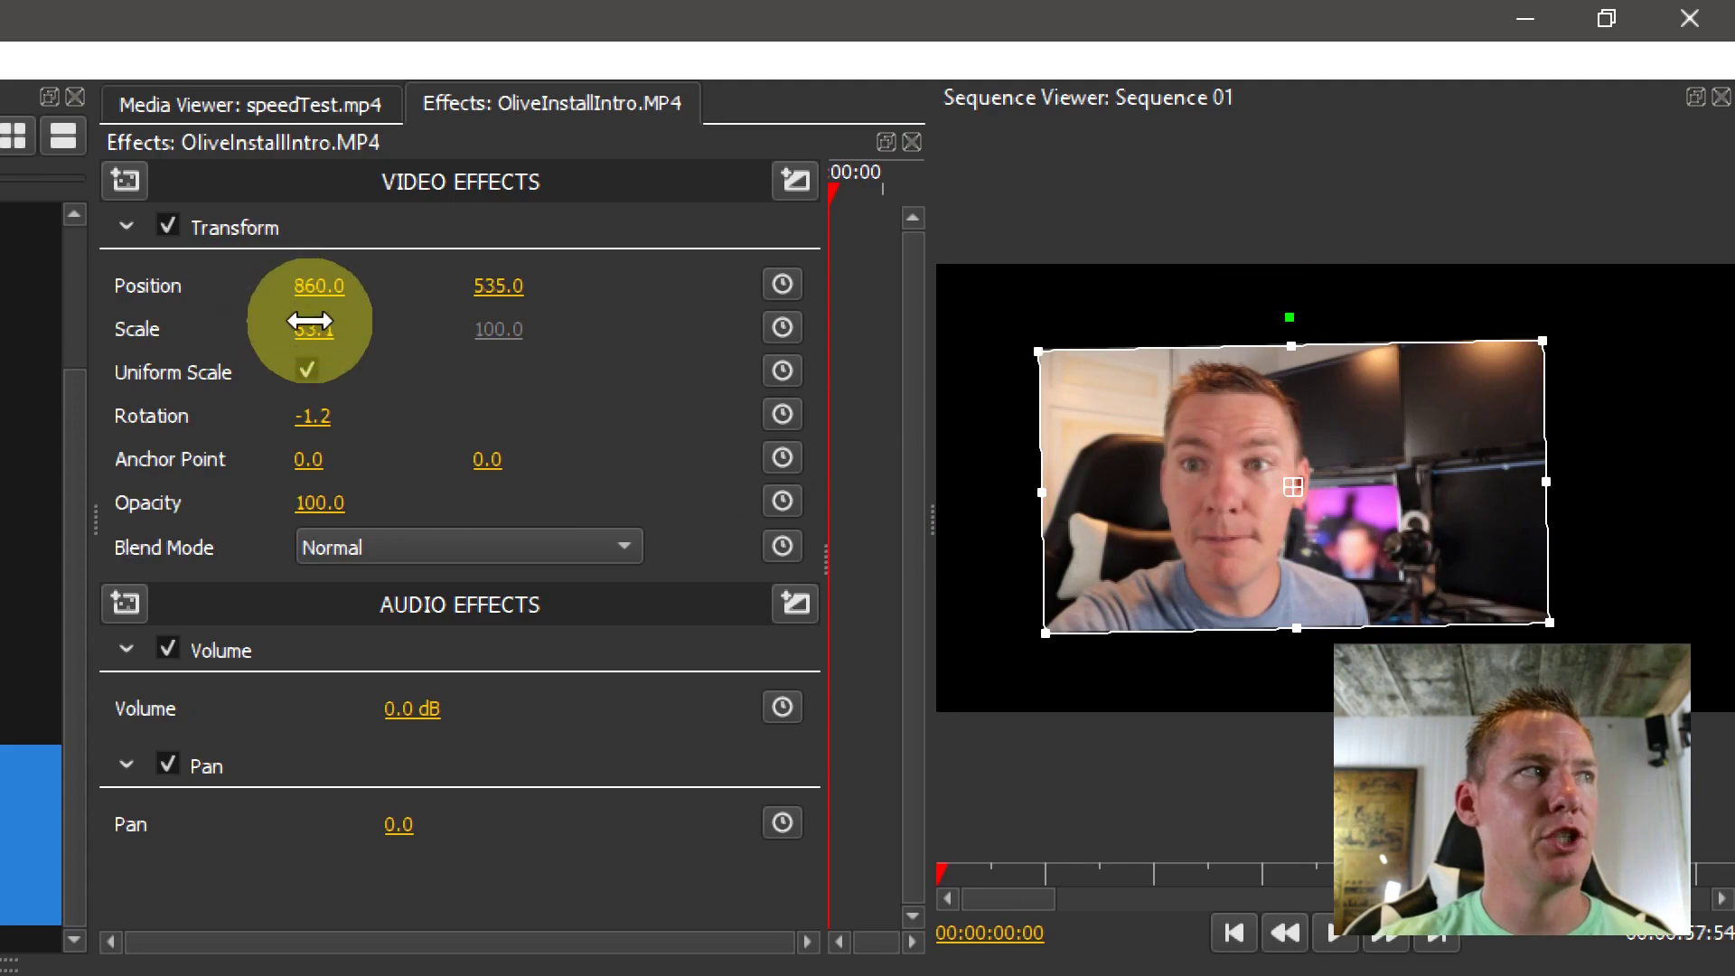
drag(299, 332, 307, 323)
drag(309, 286, 310, 333)
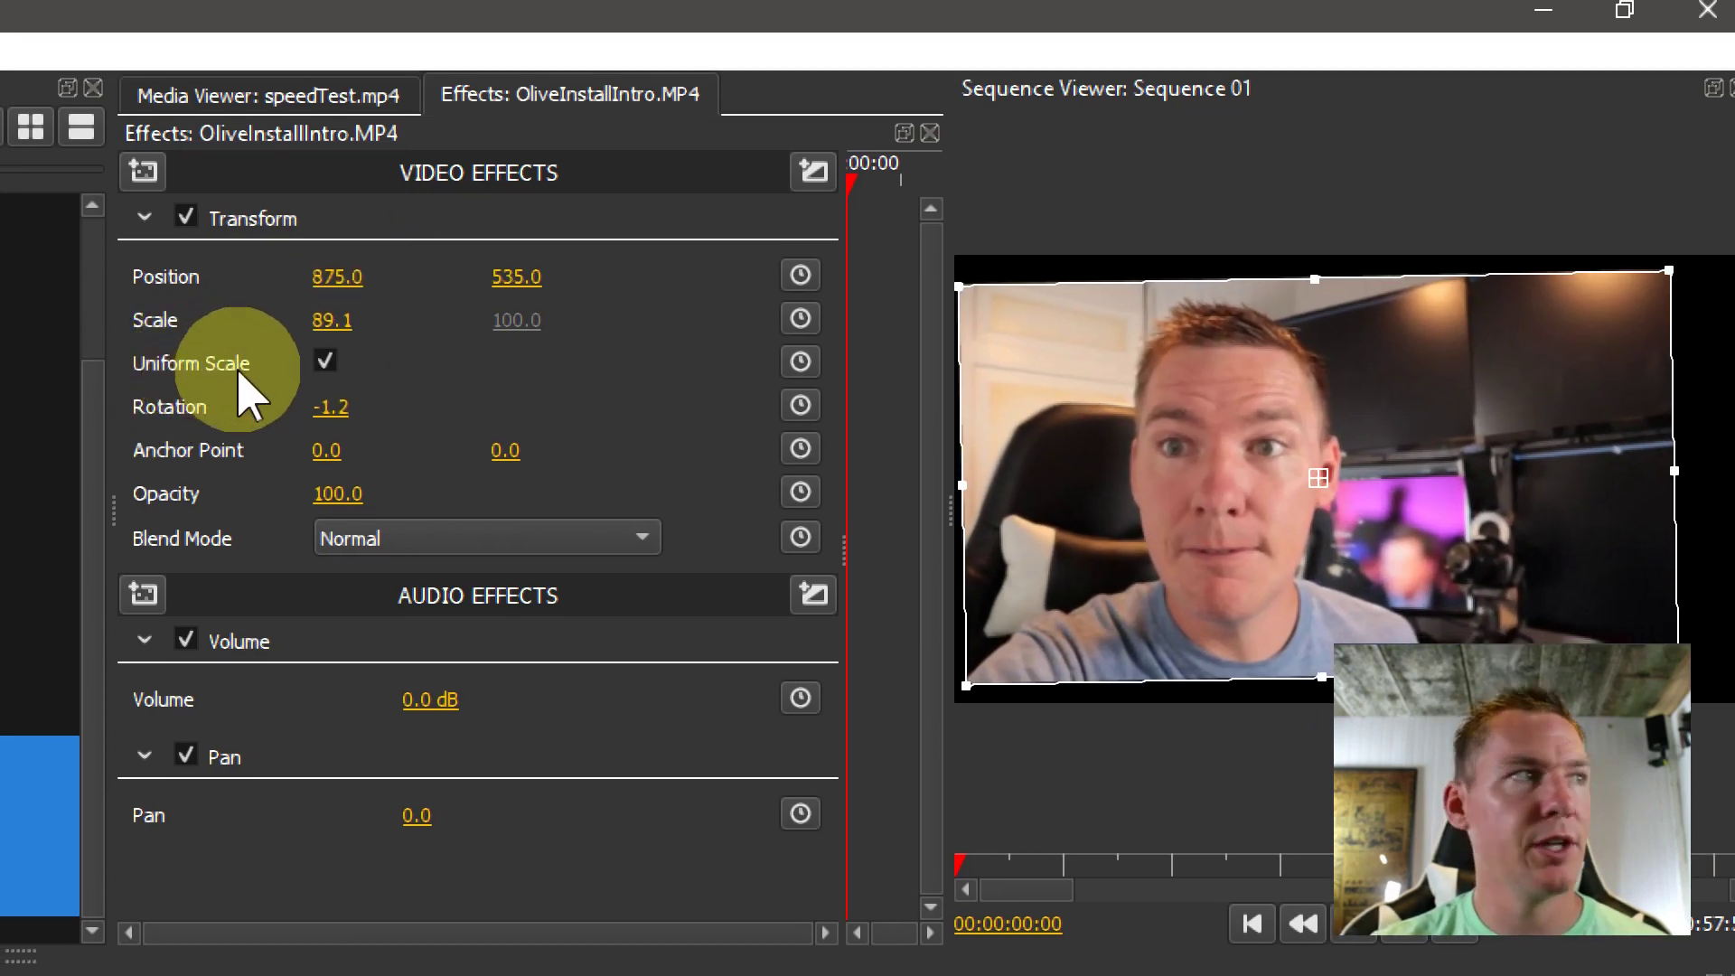
Turn off Uniform Scale and stretch the clip to Scale X 60, Y 58
click(324, 360)
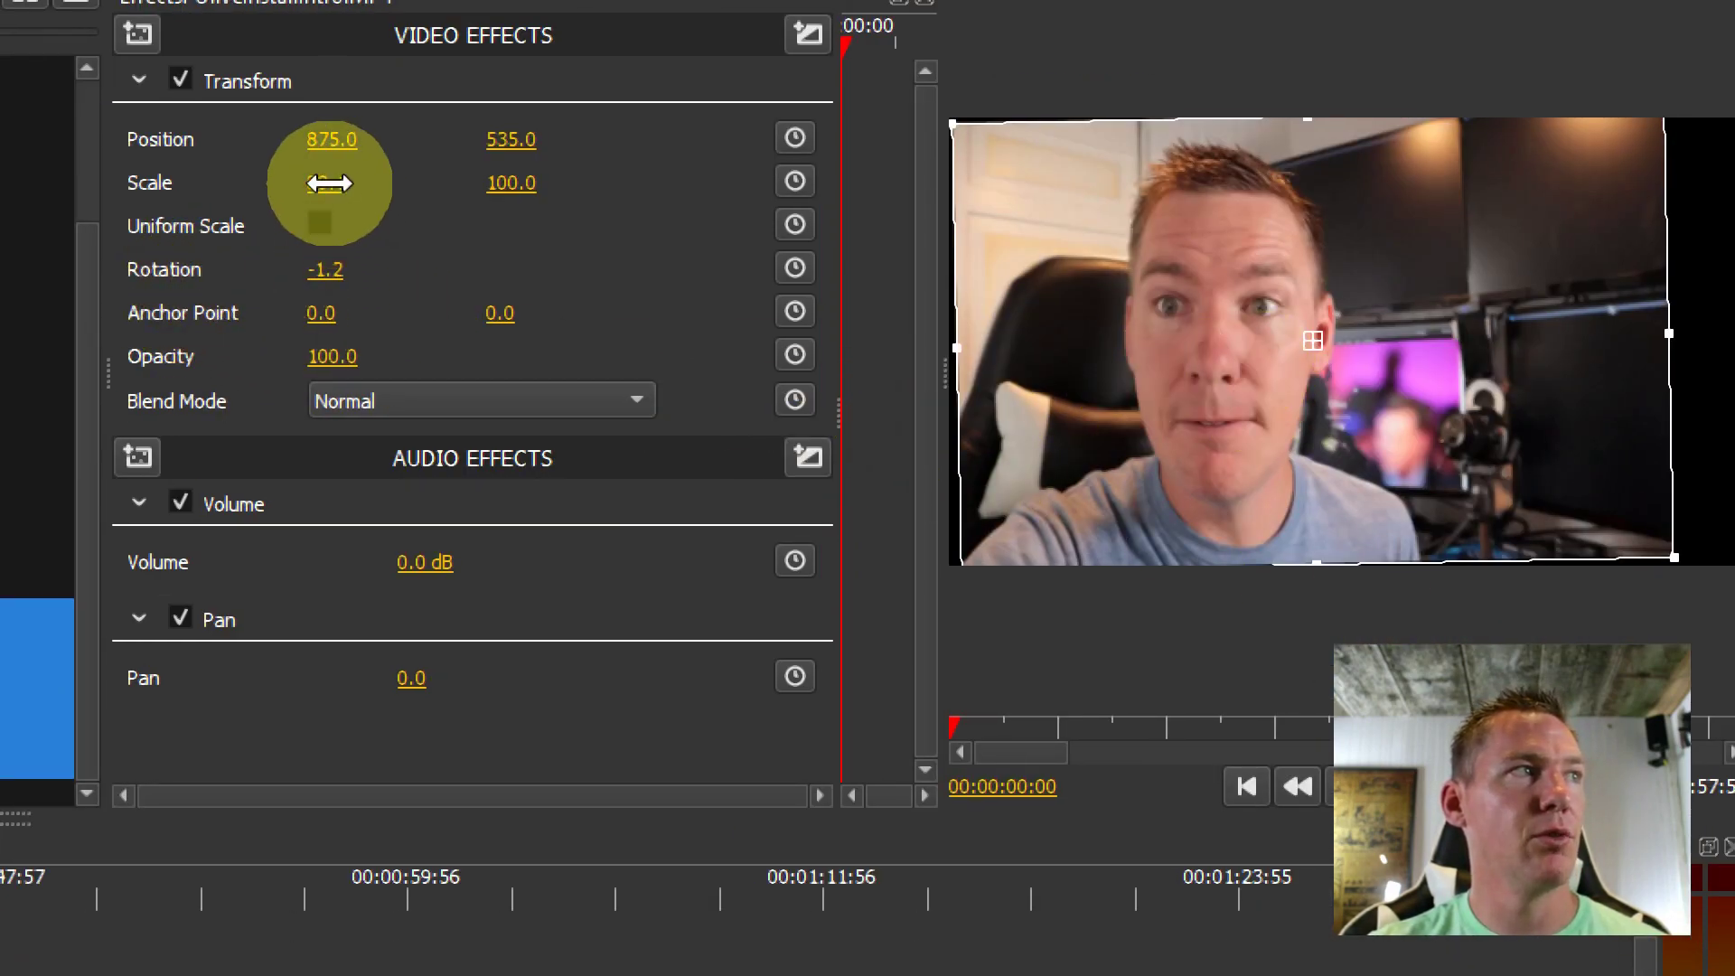
drag(329, 181, 320, 180)
mouse_move(504, 197)
mouse_down()
mouse_move(523, 206)
mouse_move(505, 197)
mouse_up()
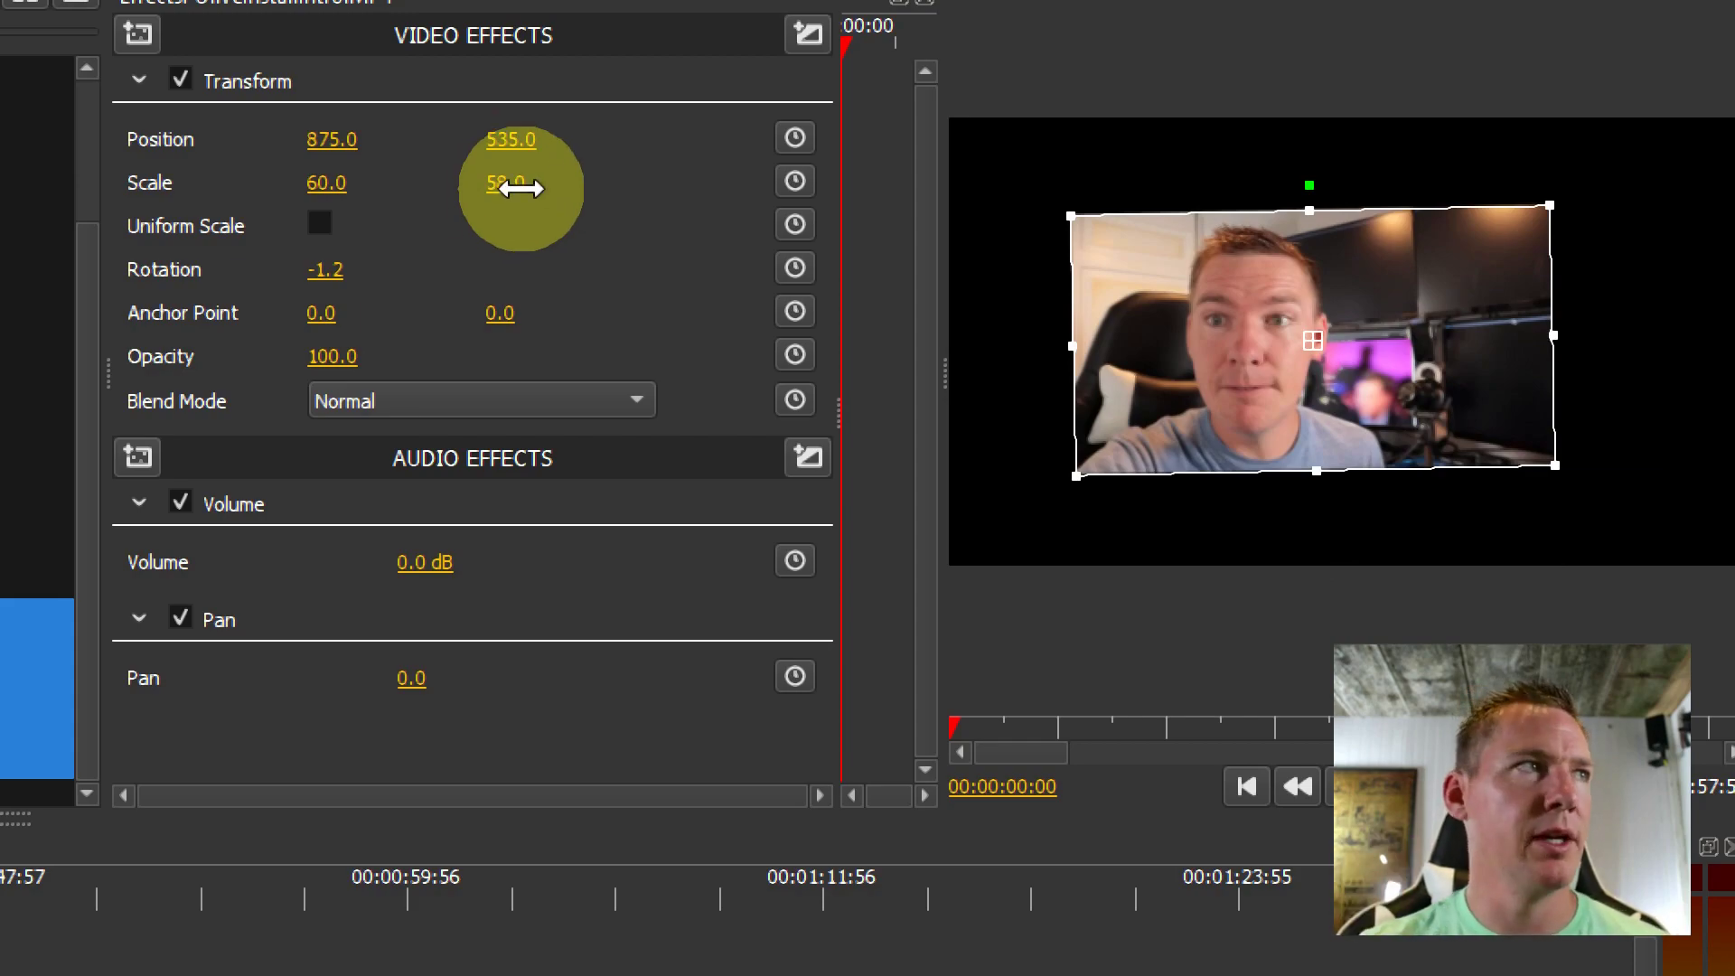
Re-enable uniform scale, set anchor point -940, -490 and position 360, 300, and adjust rotation
click(316, 223)
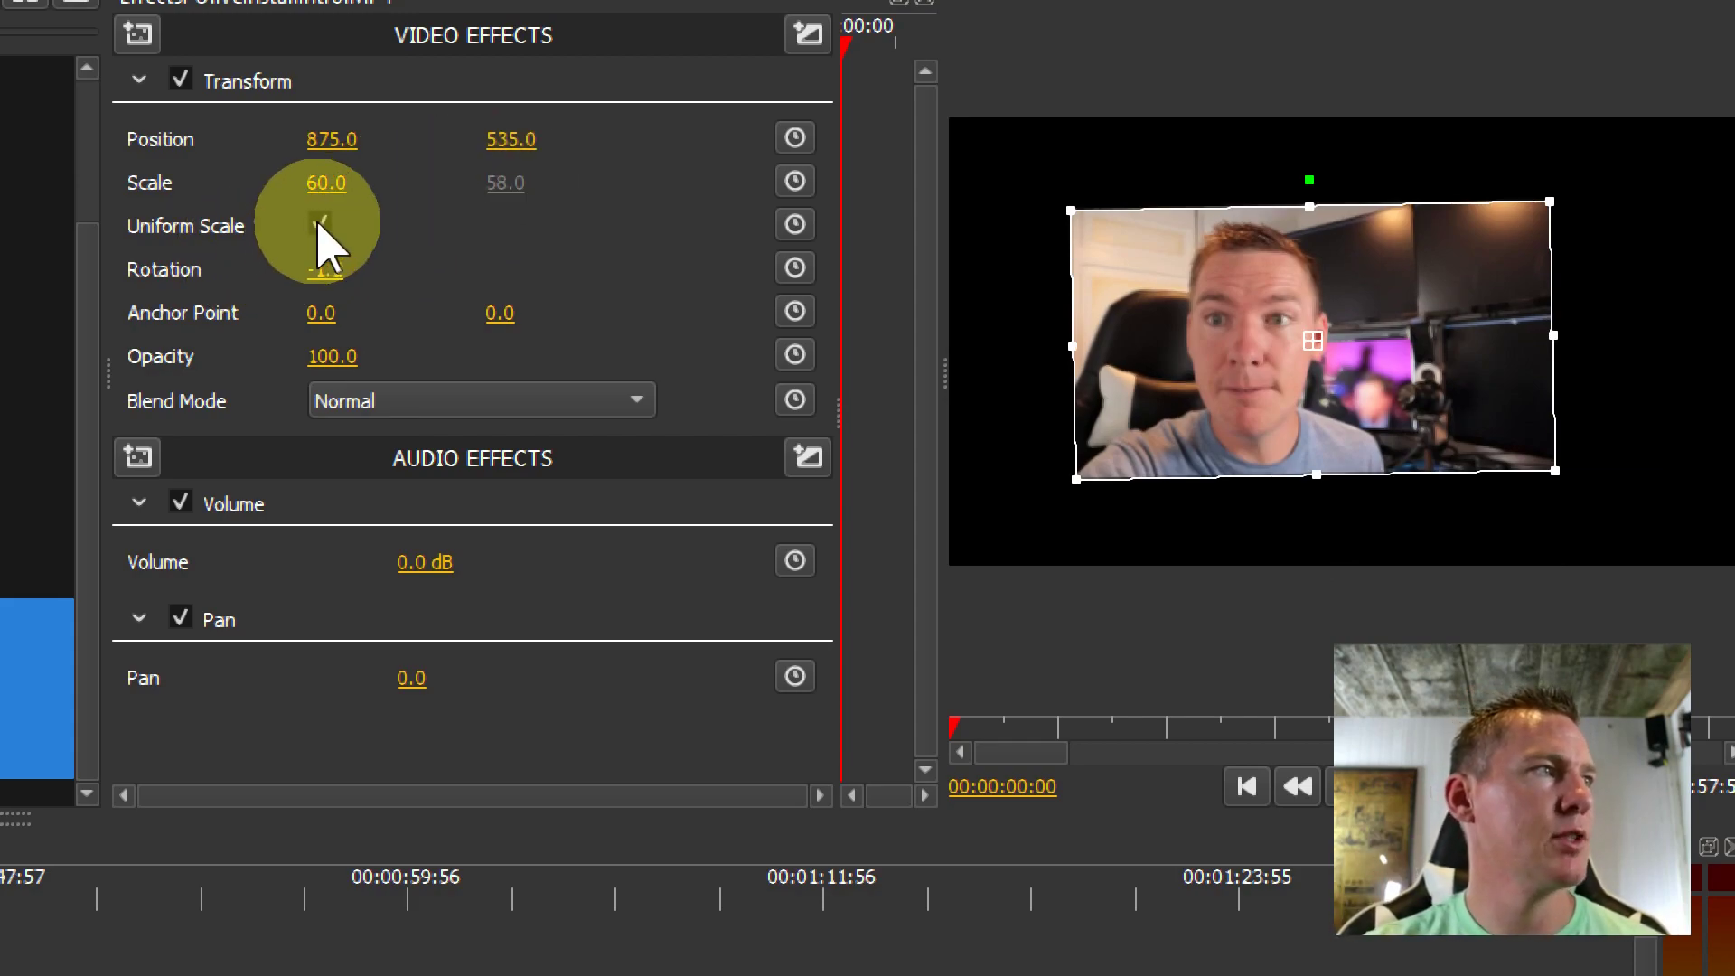
drag(1185, 322, 1057, 209)
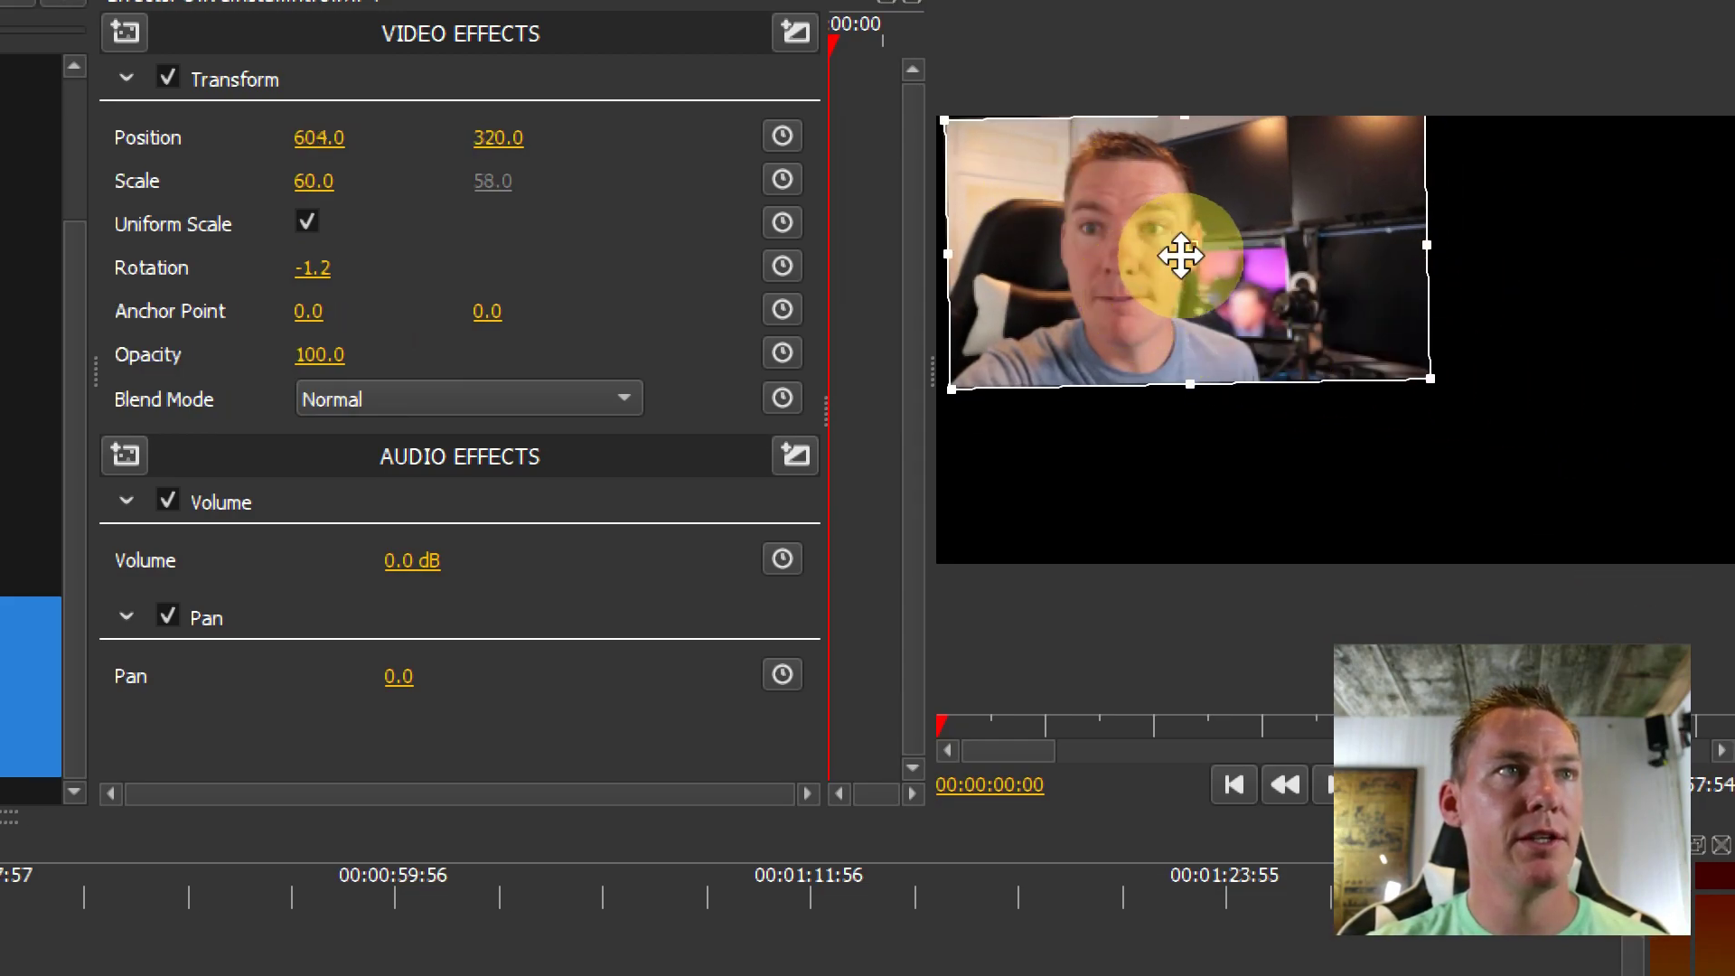
drag(1182, 257, 1130, 312)
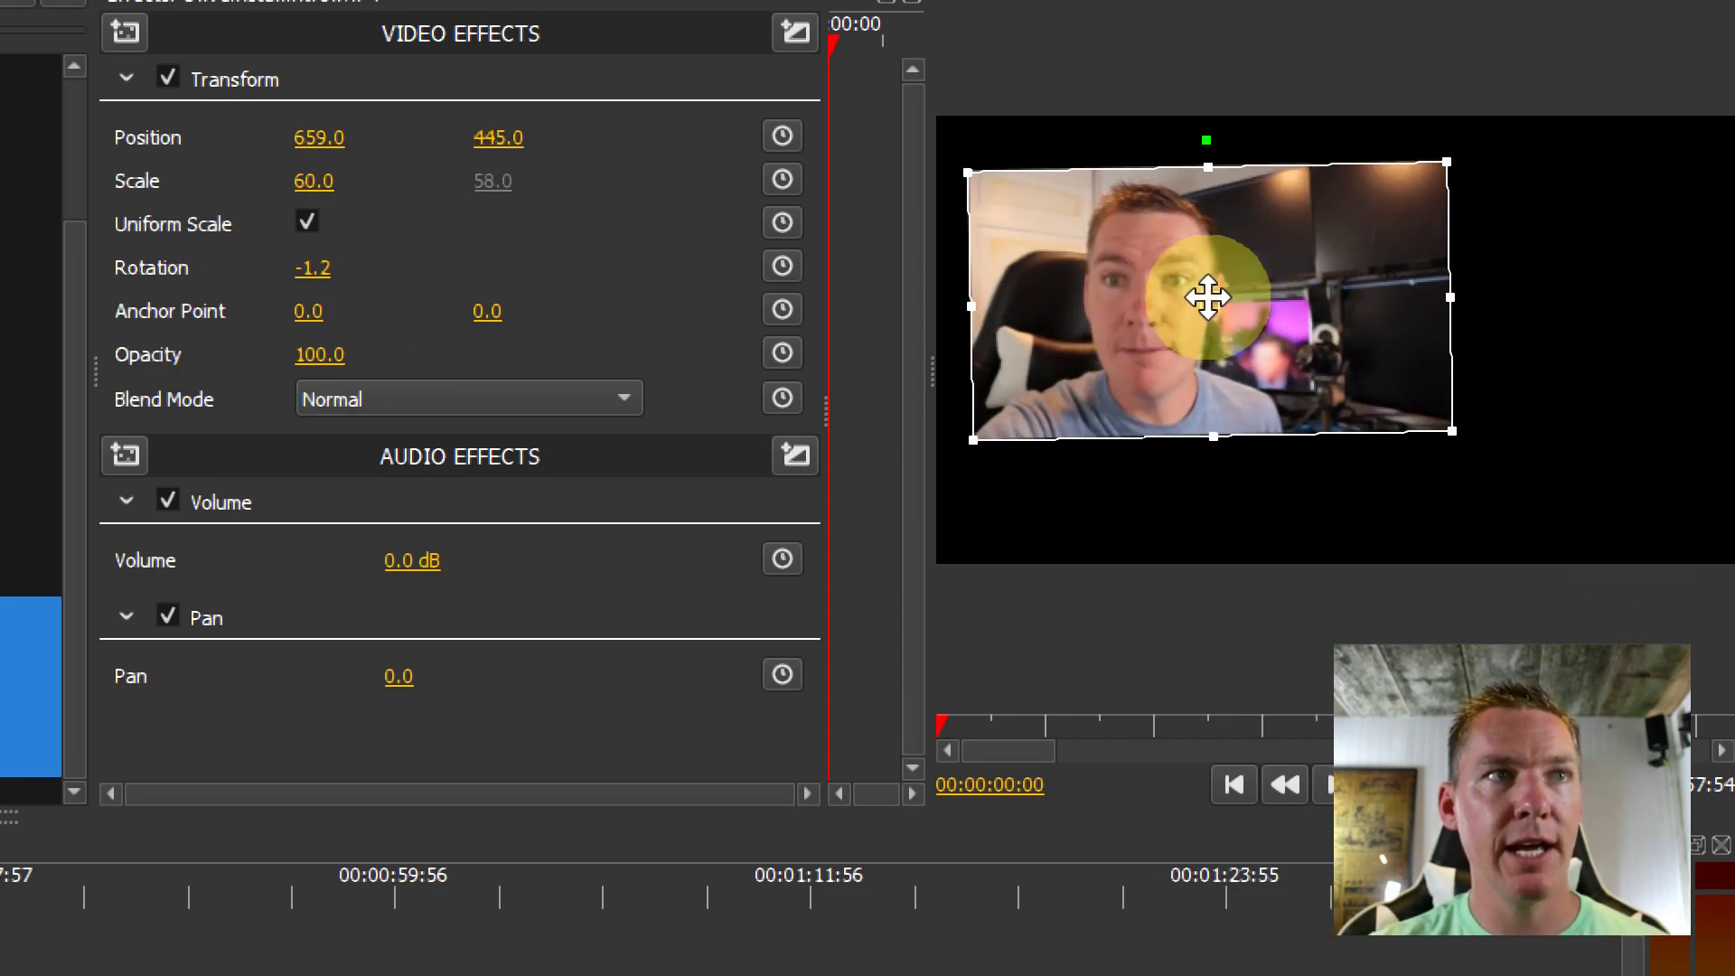
mouse_move(317, 271)
mouse_down()
mouse_move(303, 276)
mouse_move(328, 271)
mouse_up()
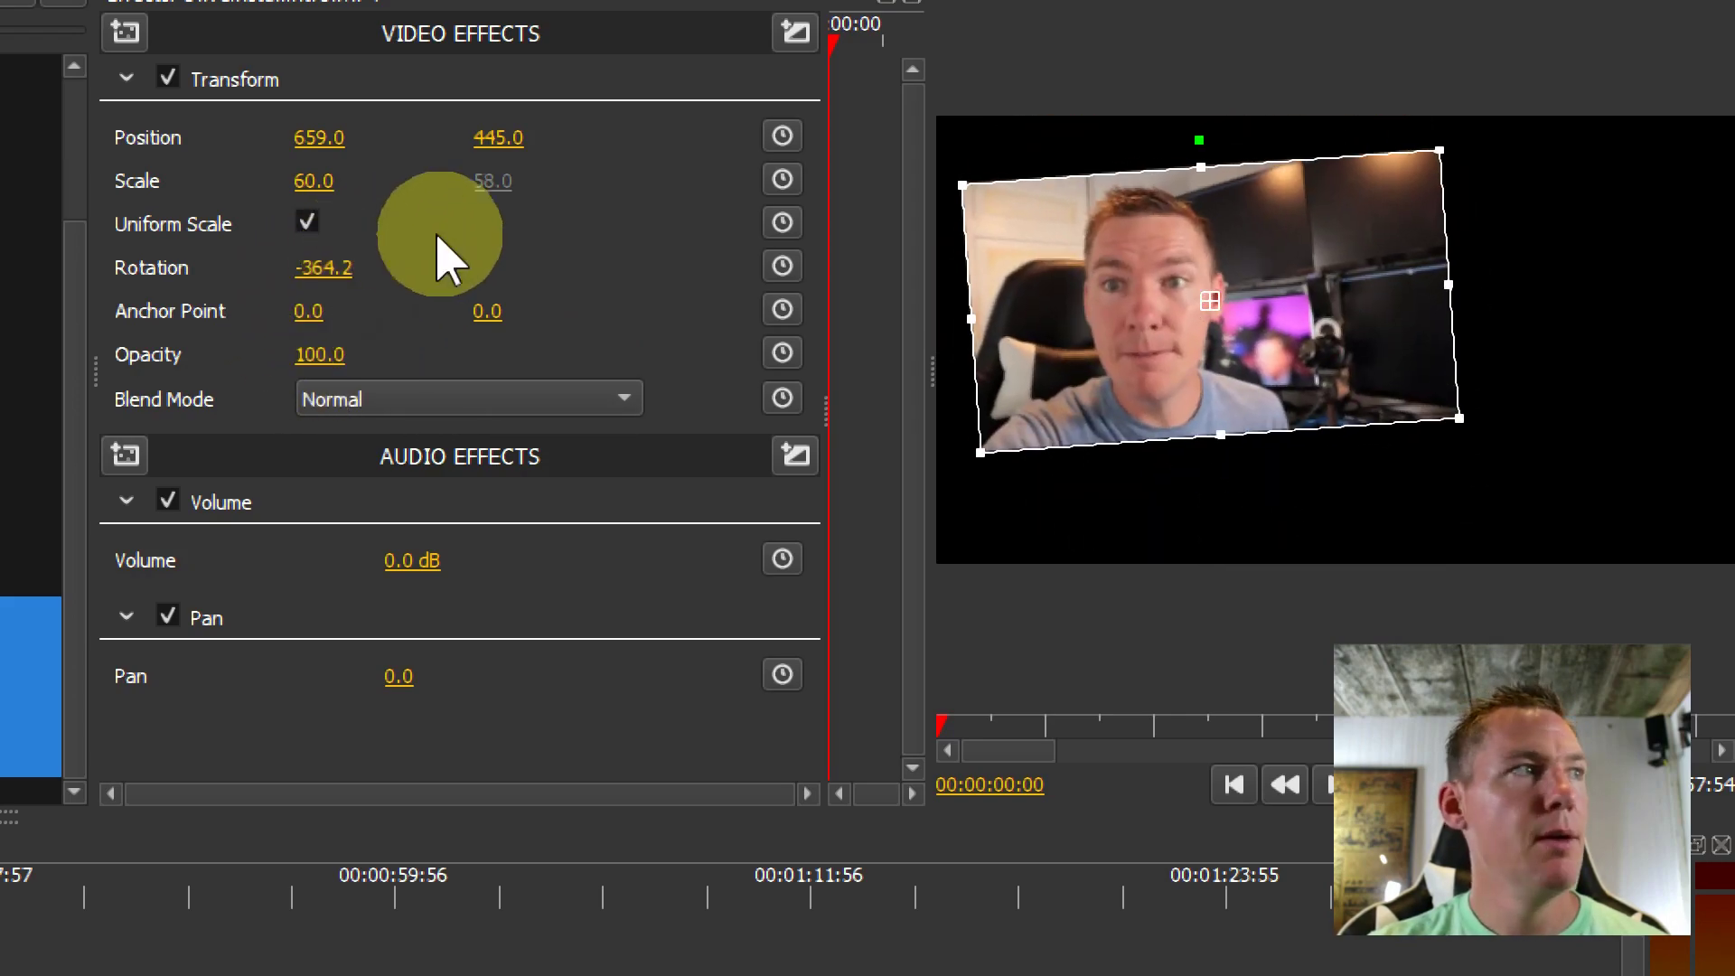
drag(1202, 294, 1263, 302)
click(1110, 282)
drag(1110, 282, 1084, 252)
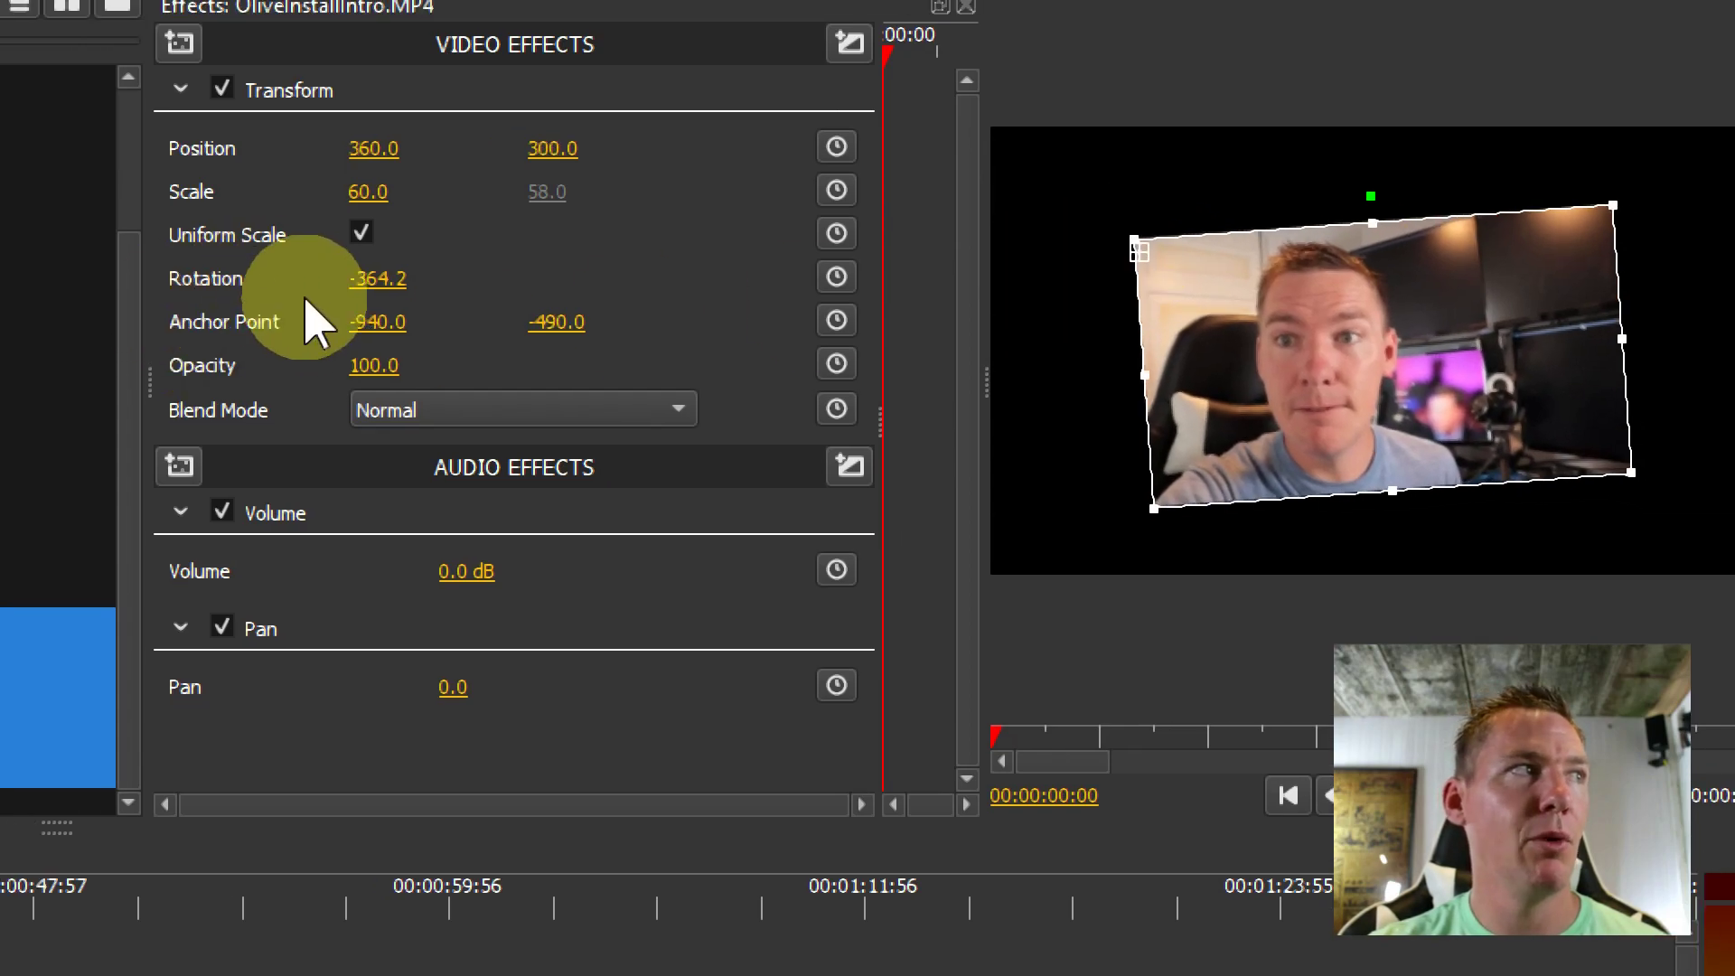
drag(321, 267, 271, 267)
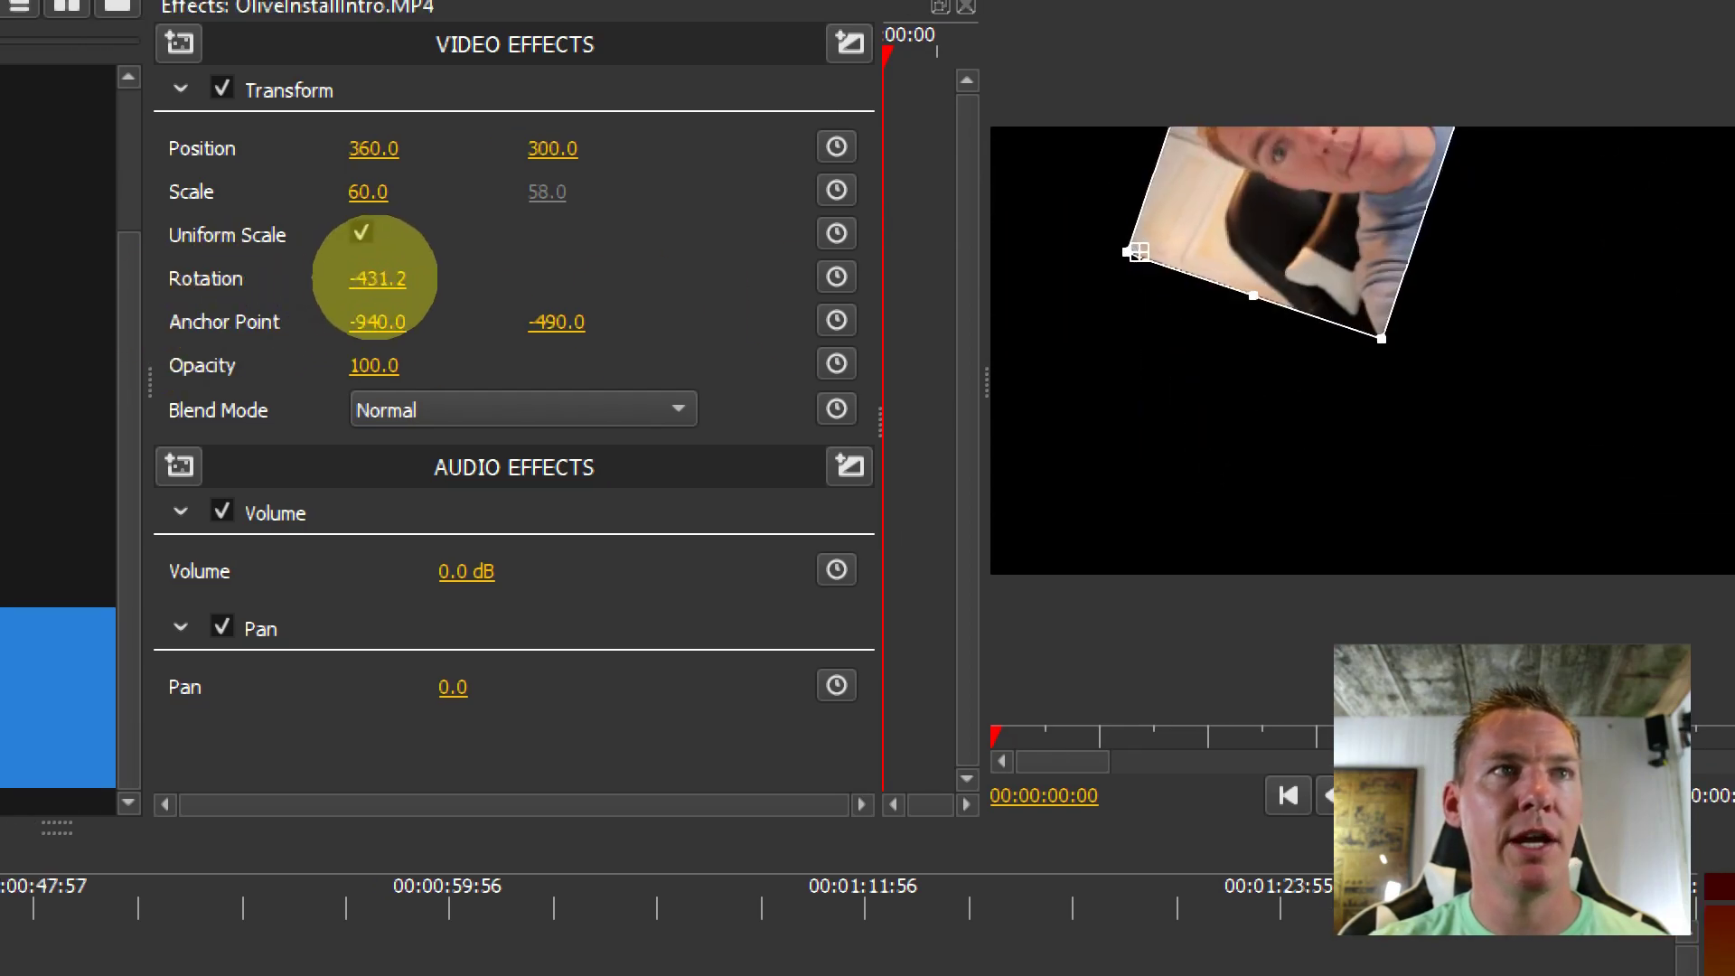
mouse_move(375, 277)
mouse_down()
mouse_move(398, 290)
mouse_move(376, 279)
mouse_up()
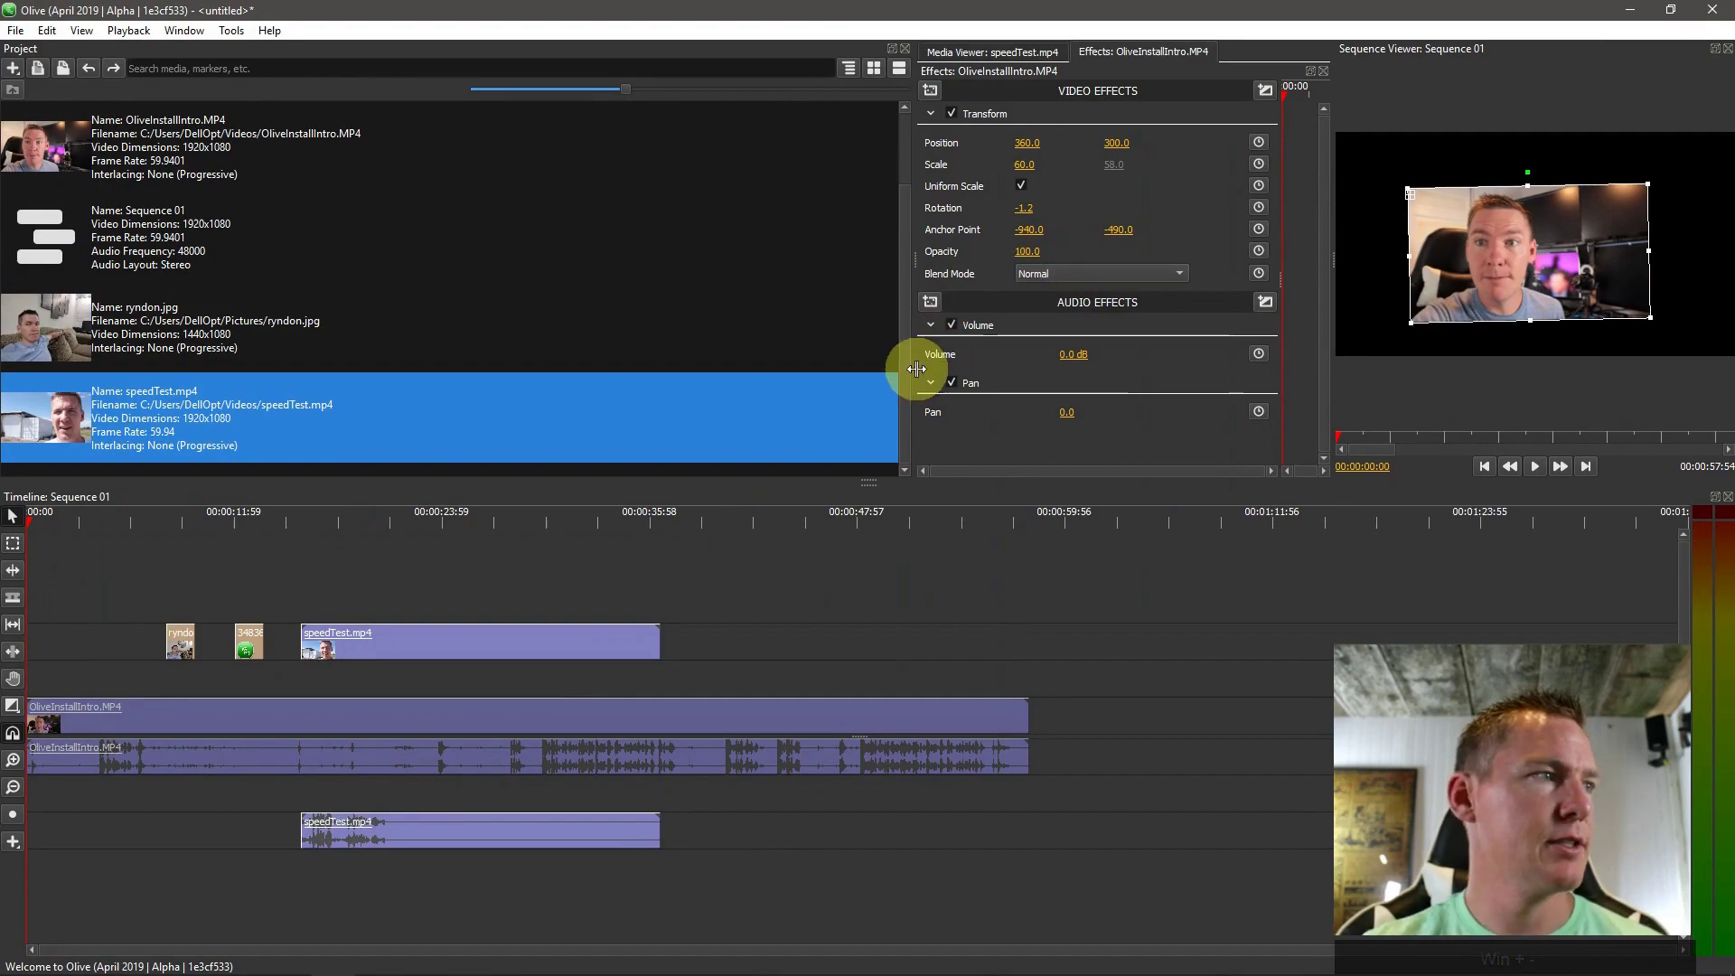
Drag speedTest.mp4 and its audio earlier on the timeline, down one video track
drag(372, 638, 197, 684)
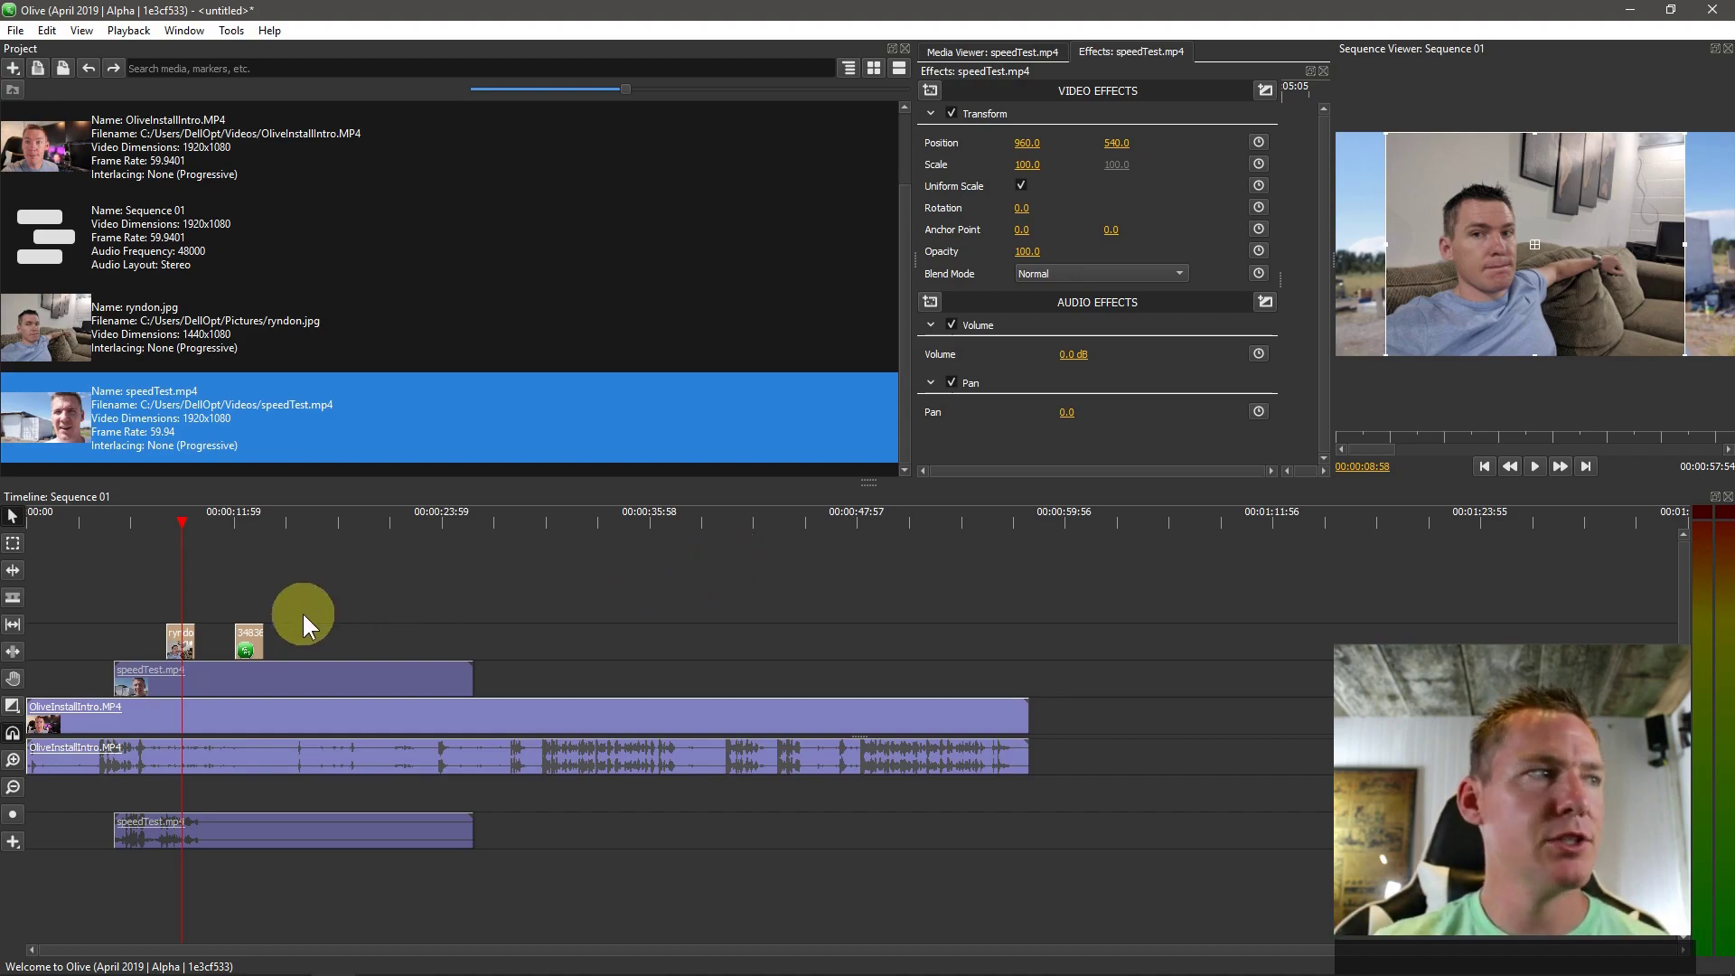
Scale ryndon.jpg to 164, move it to position 1167, 533, and preview from 00:00:08:05
click(185, 636)
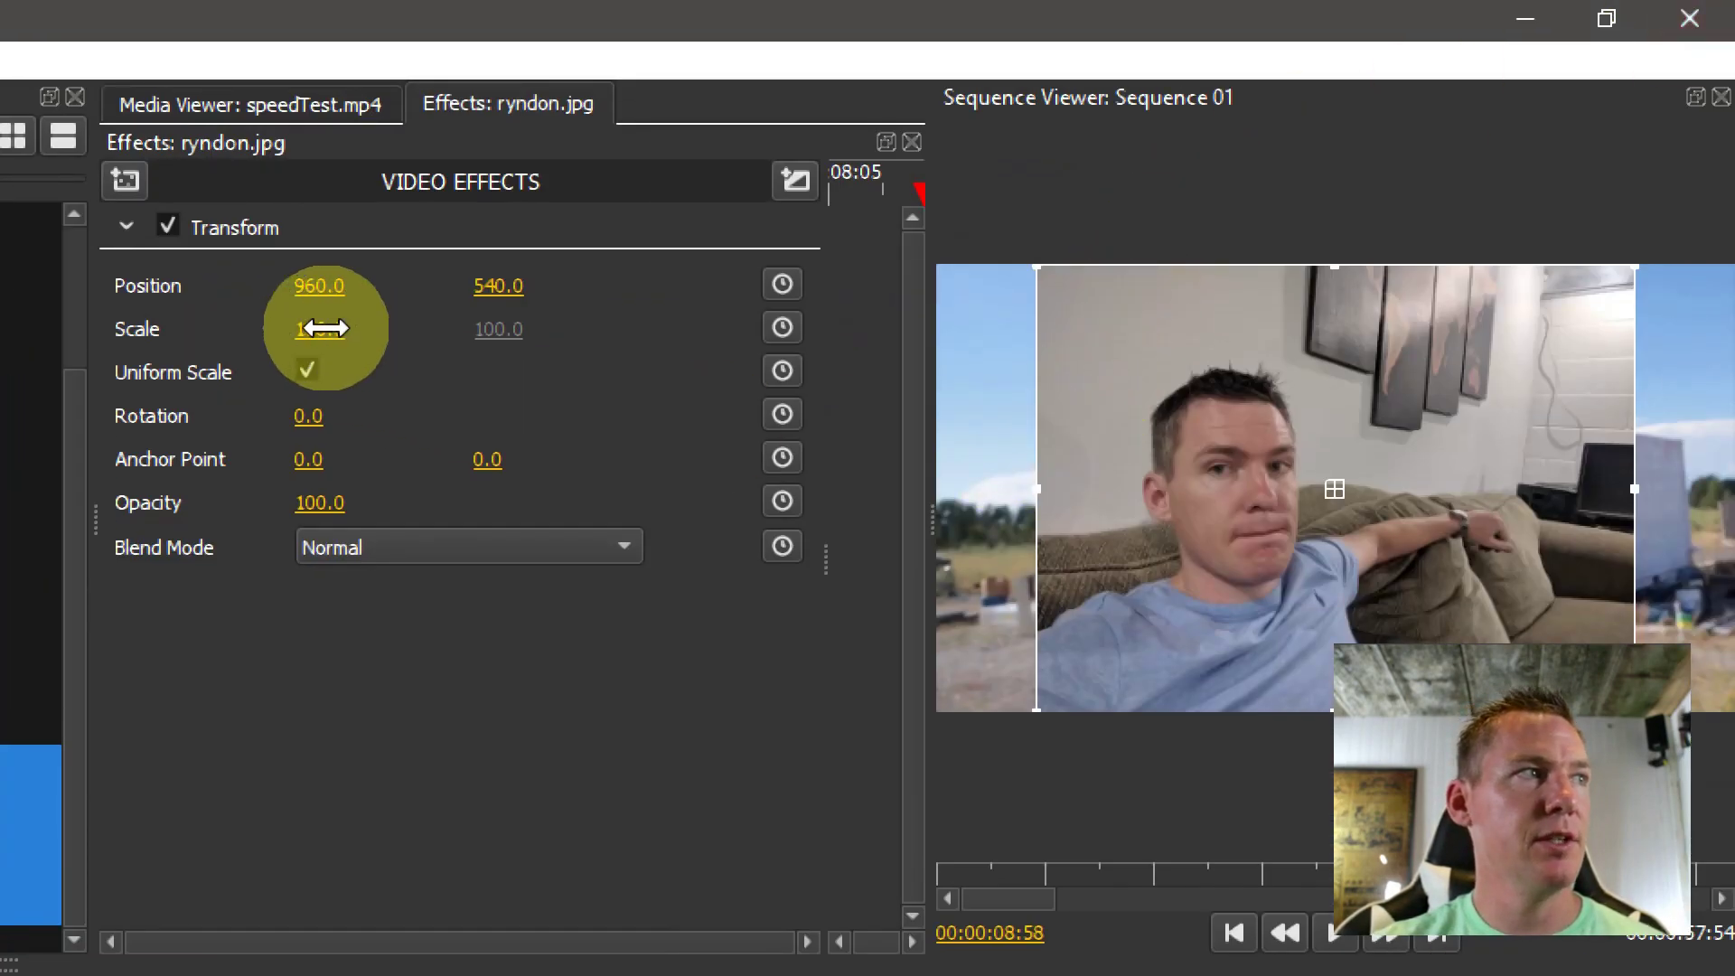
drag(326, 327, 380, 416)
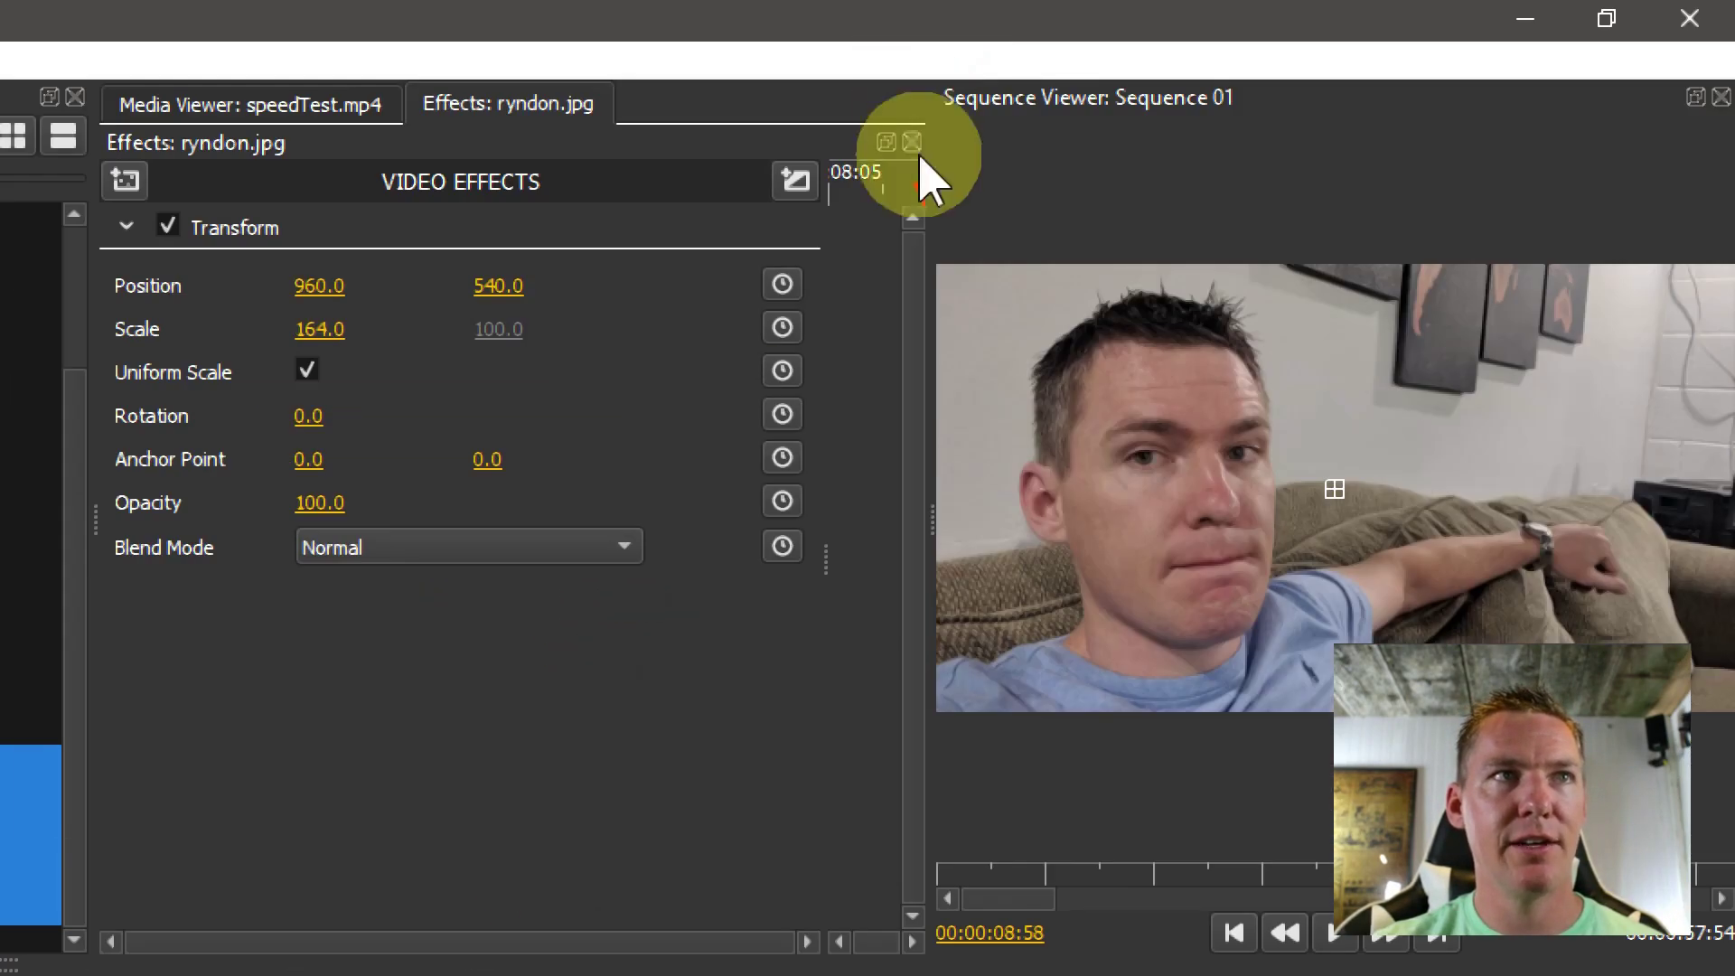
drag(1163, 523, 1135, 601)
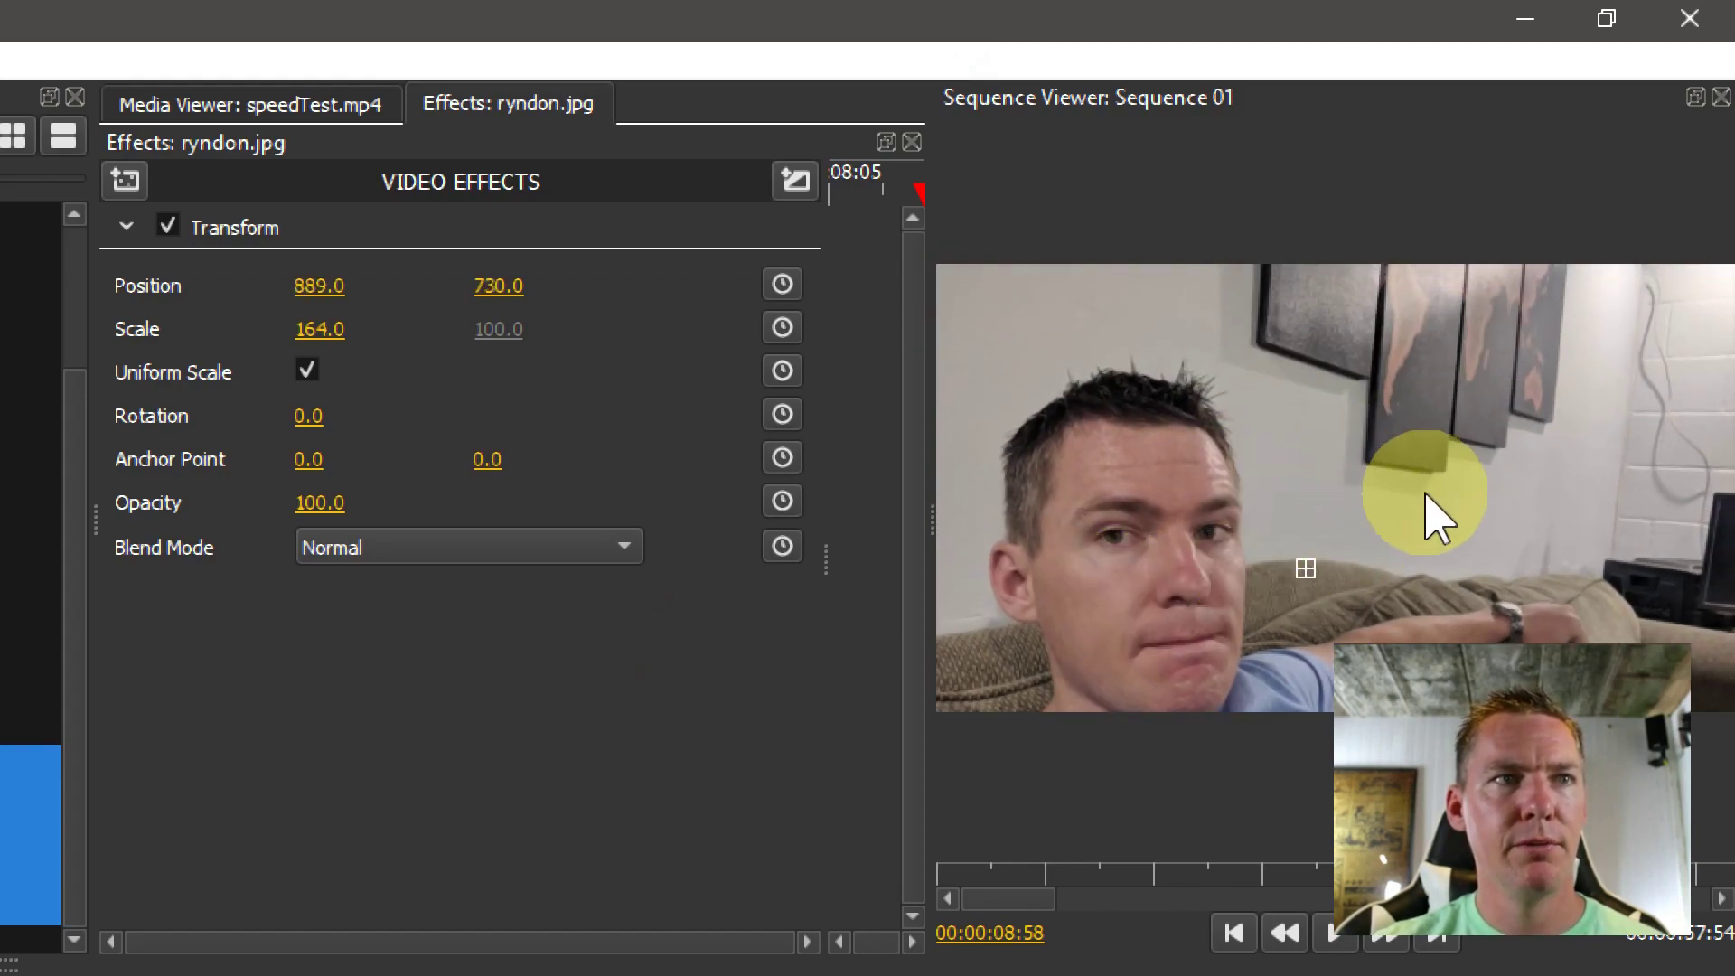
drag(1431, 498, 1571, 426)
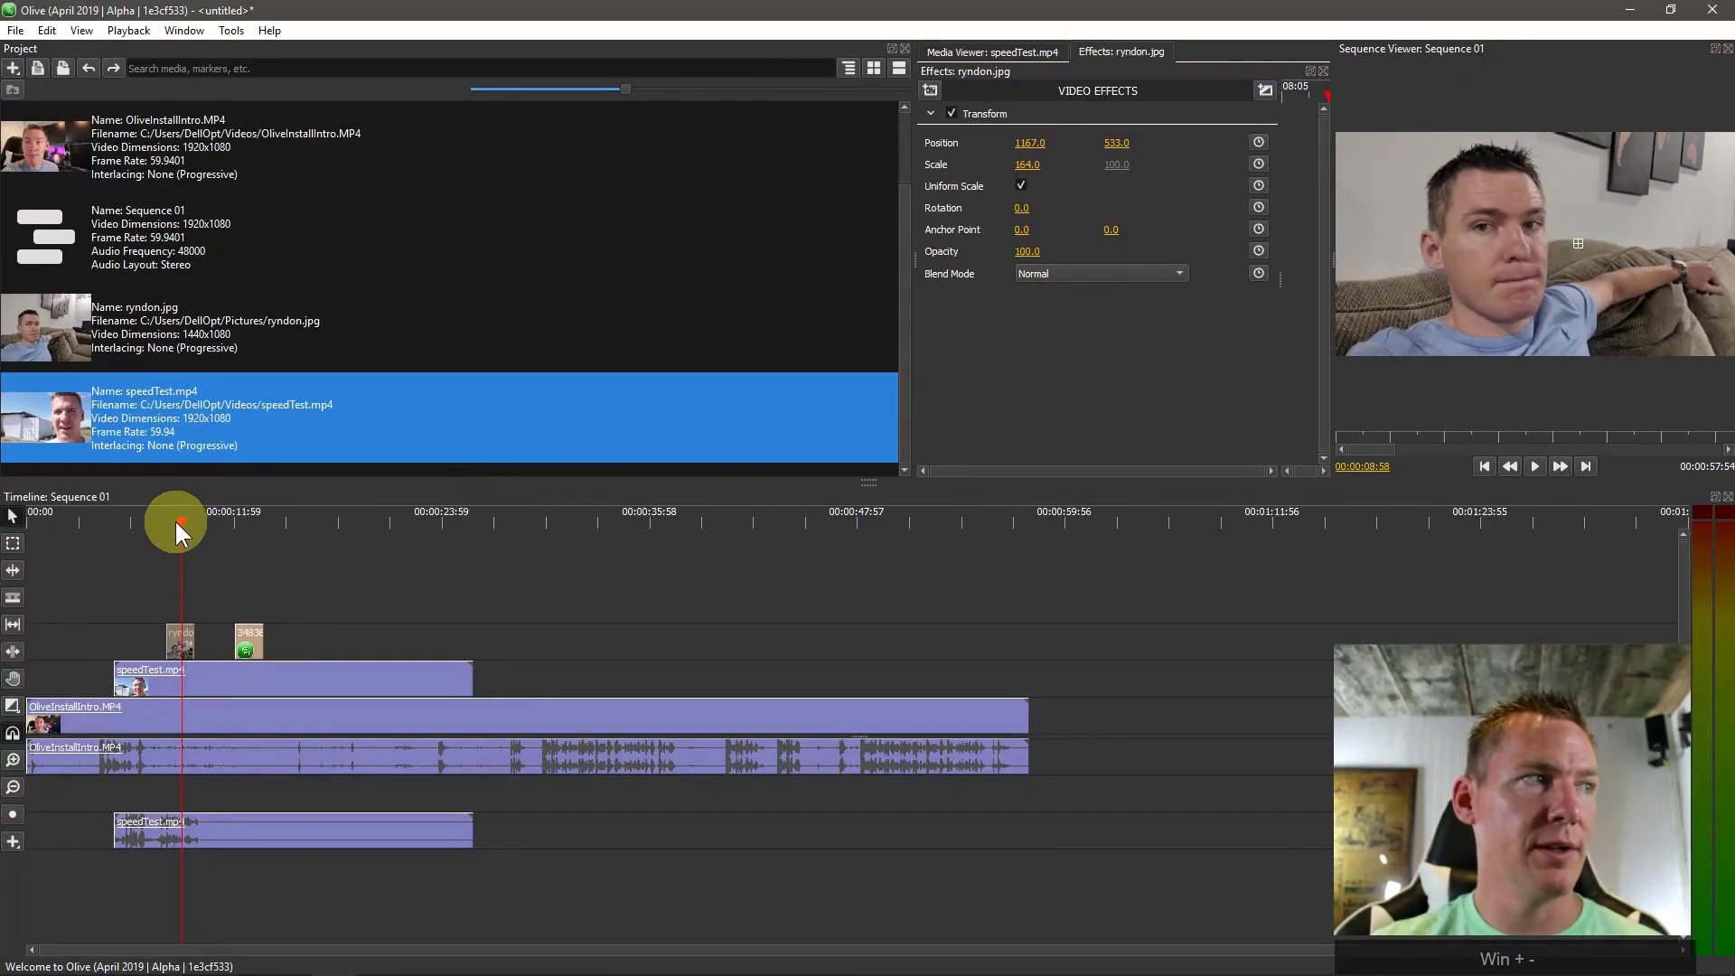
drag(172, 517, 171, 517)
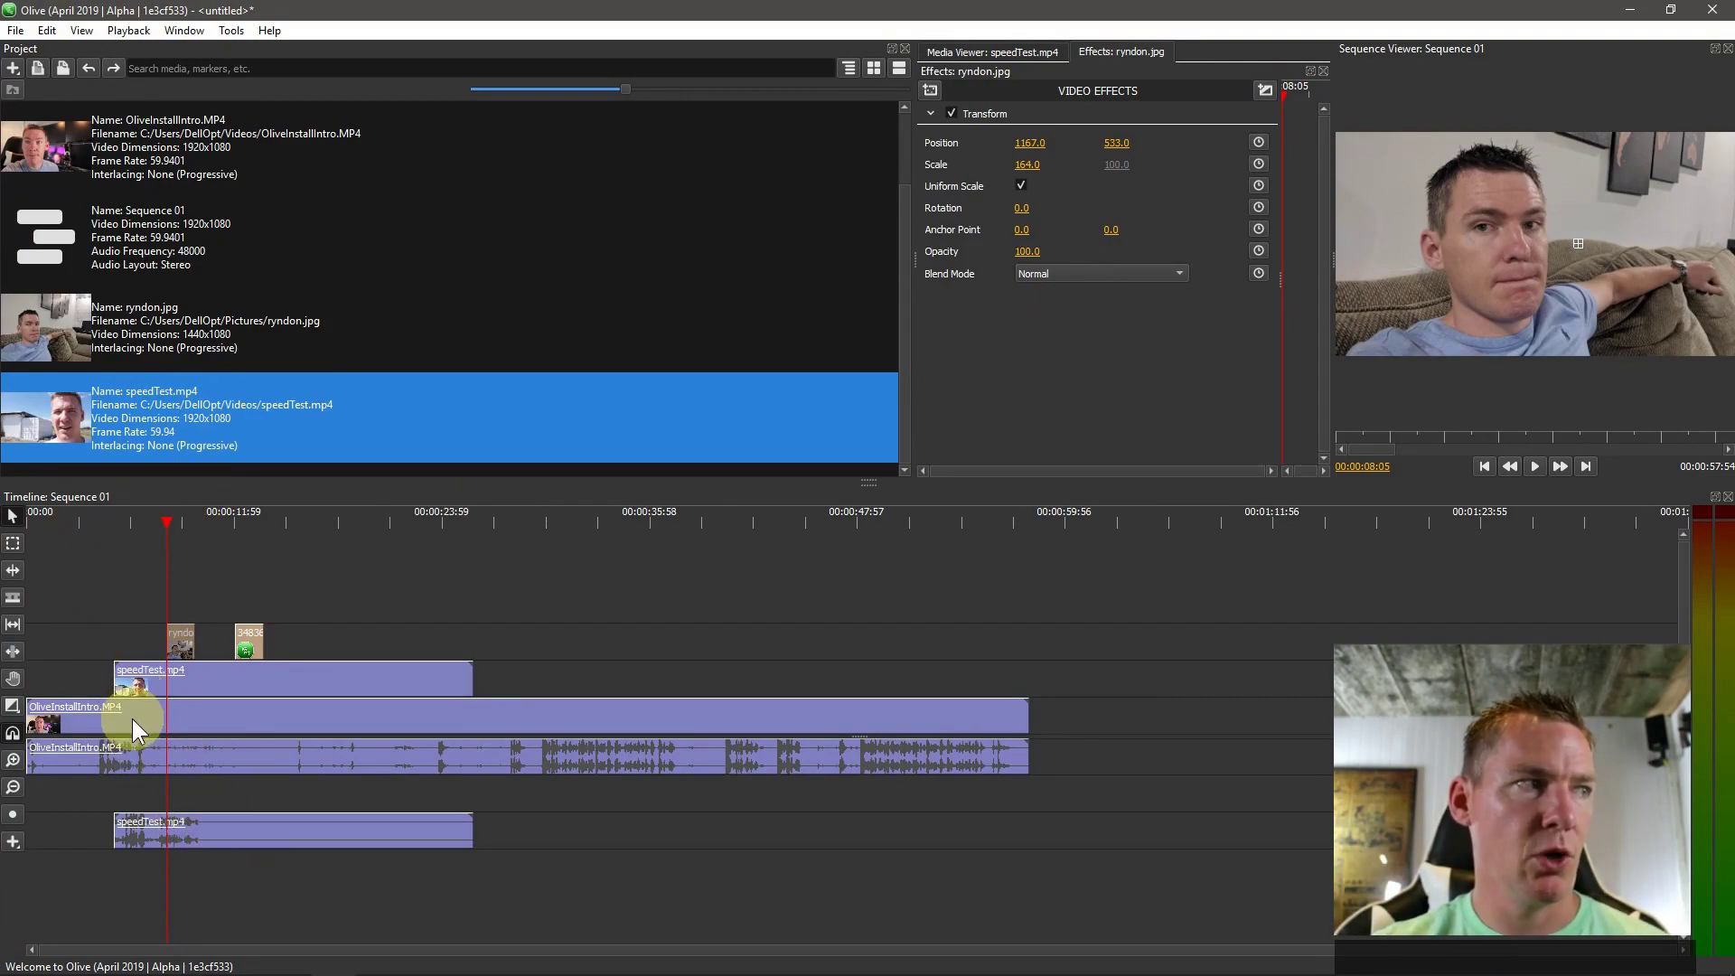
key(space)
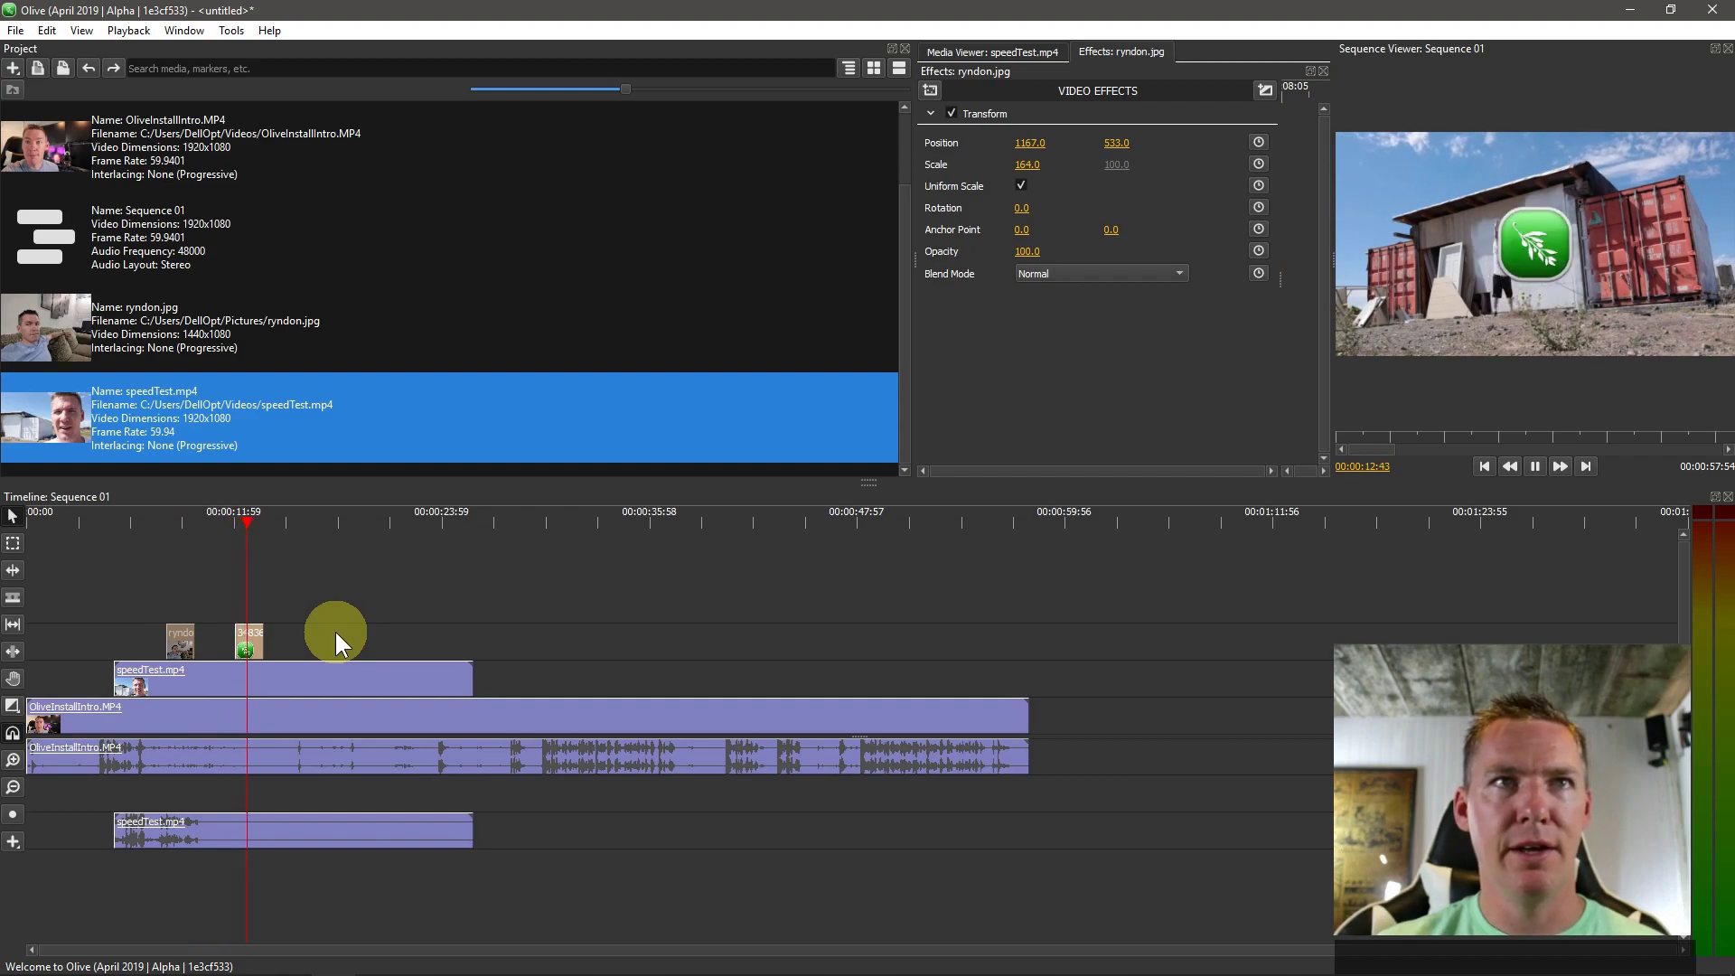
Set the logo's opacity to 53, drag it toward the left edge, and preview playback
key(space)
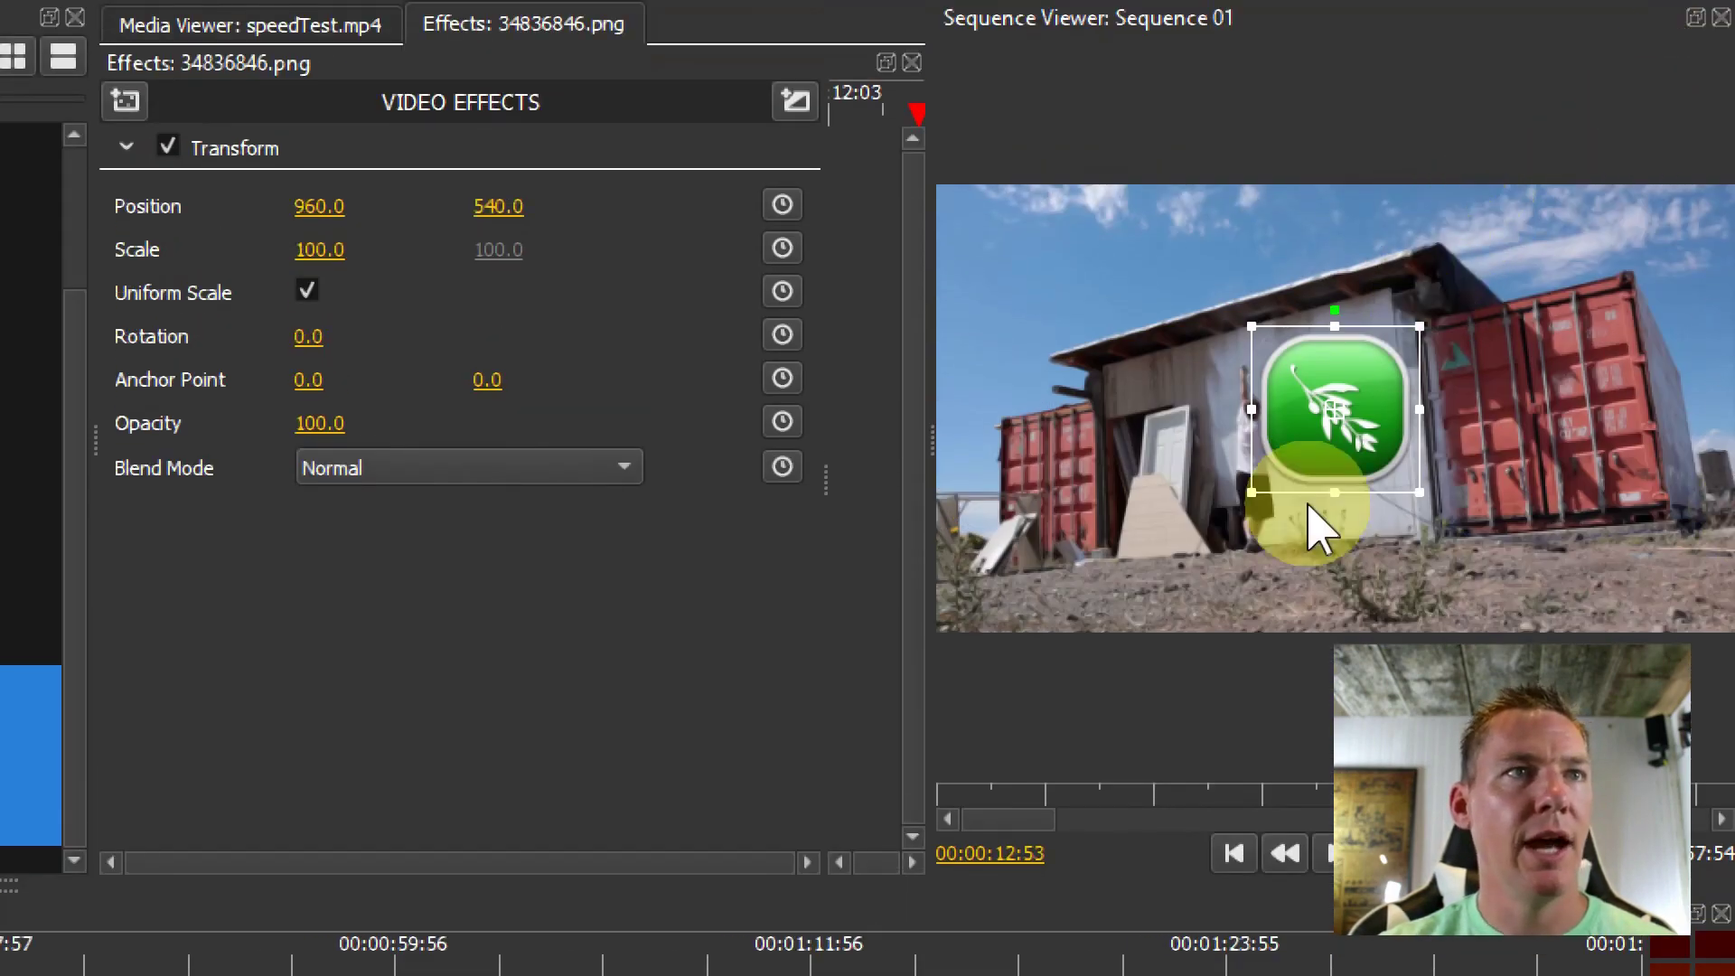
mouse_move(1309, 434)
mouse_down()
mouse_move(1008, 299)
mouse_move(1058, 461)
mouse_move(1364, 388)
mouse_move(1673, 472)
mouse_move(1030, 361)
mouse_move(1119, 406)
mouse_move(1329, 453)
mouse_move(1315, 447)
mouse_up()
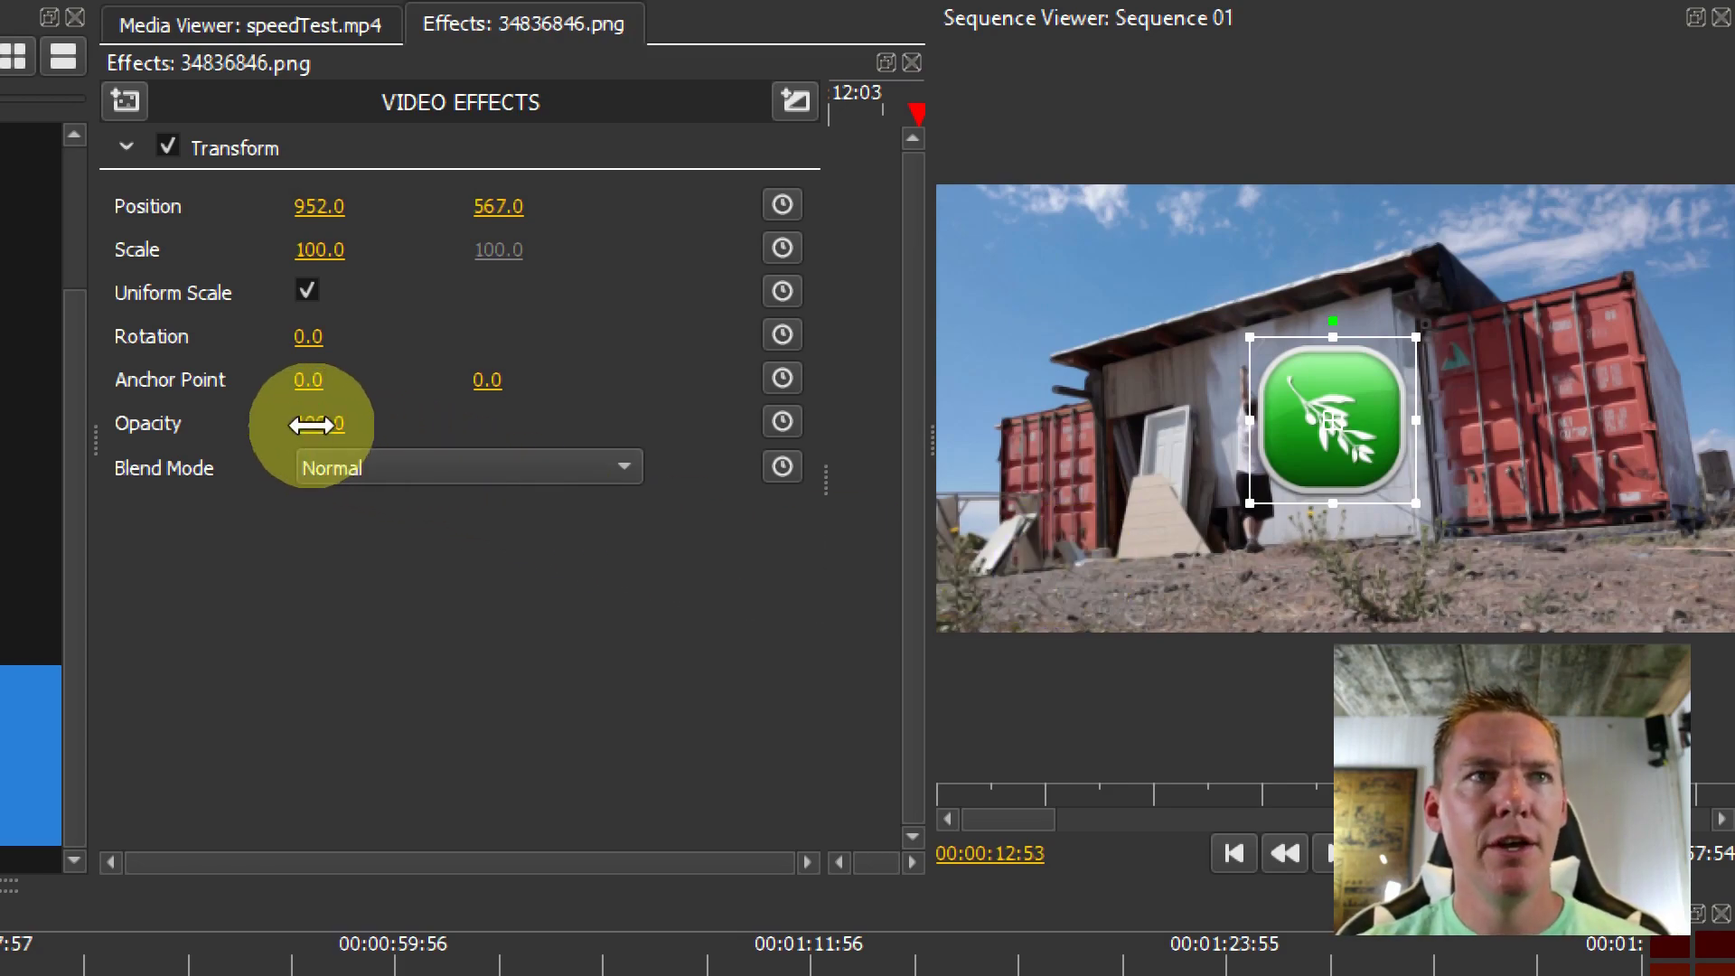
drag(312, 423, 1112, 908)
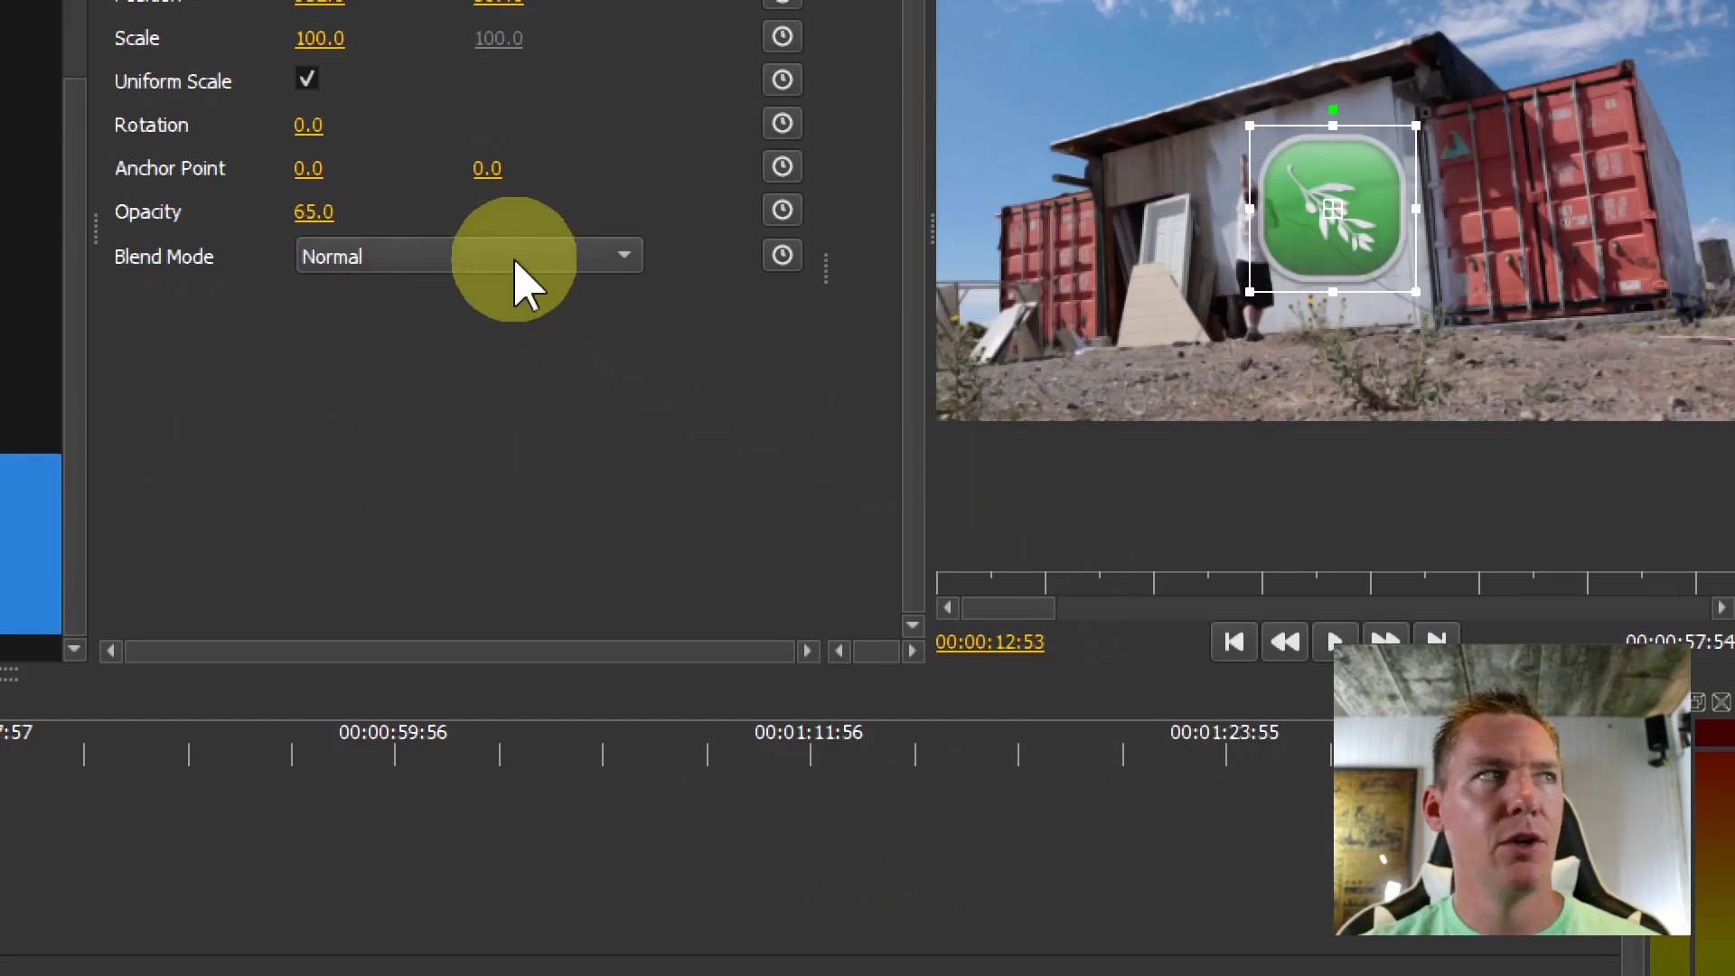
drag(310, 206, 307, 206)
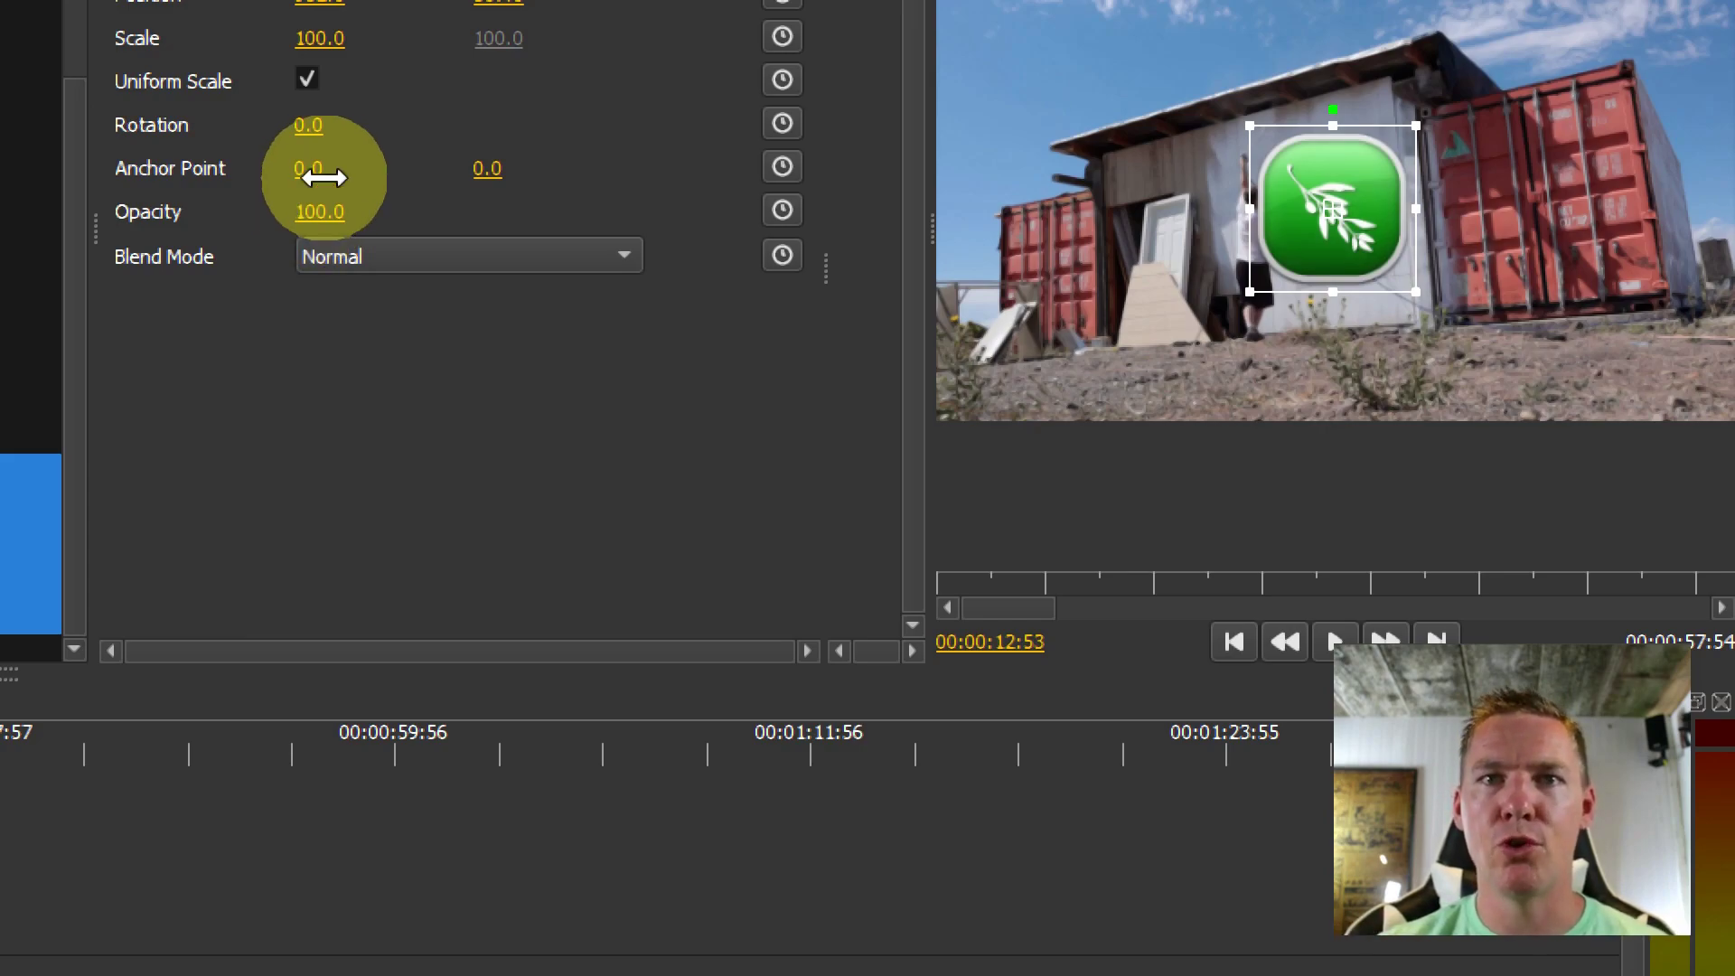
drag(317, 212, 315, 212)
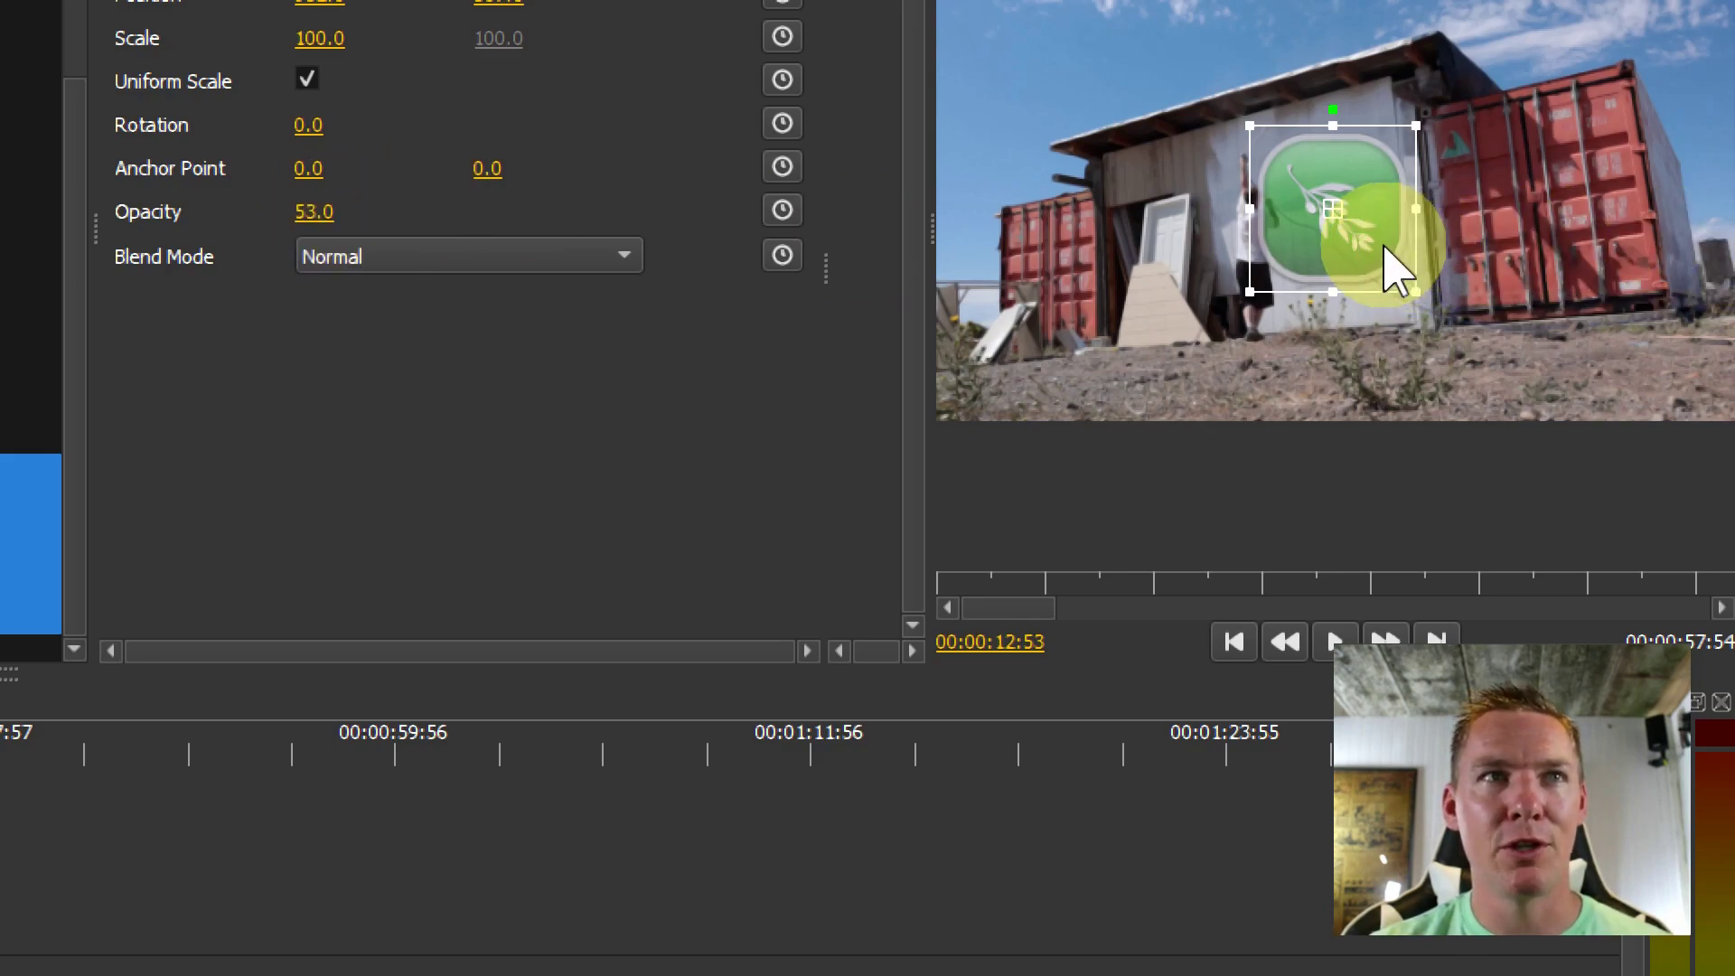
drag(1393, 258, 1074, 391)
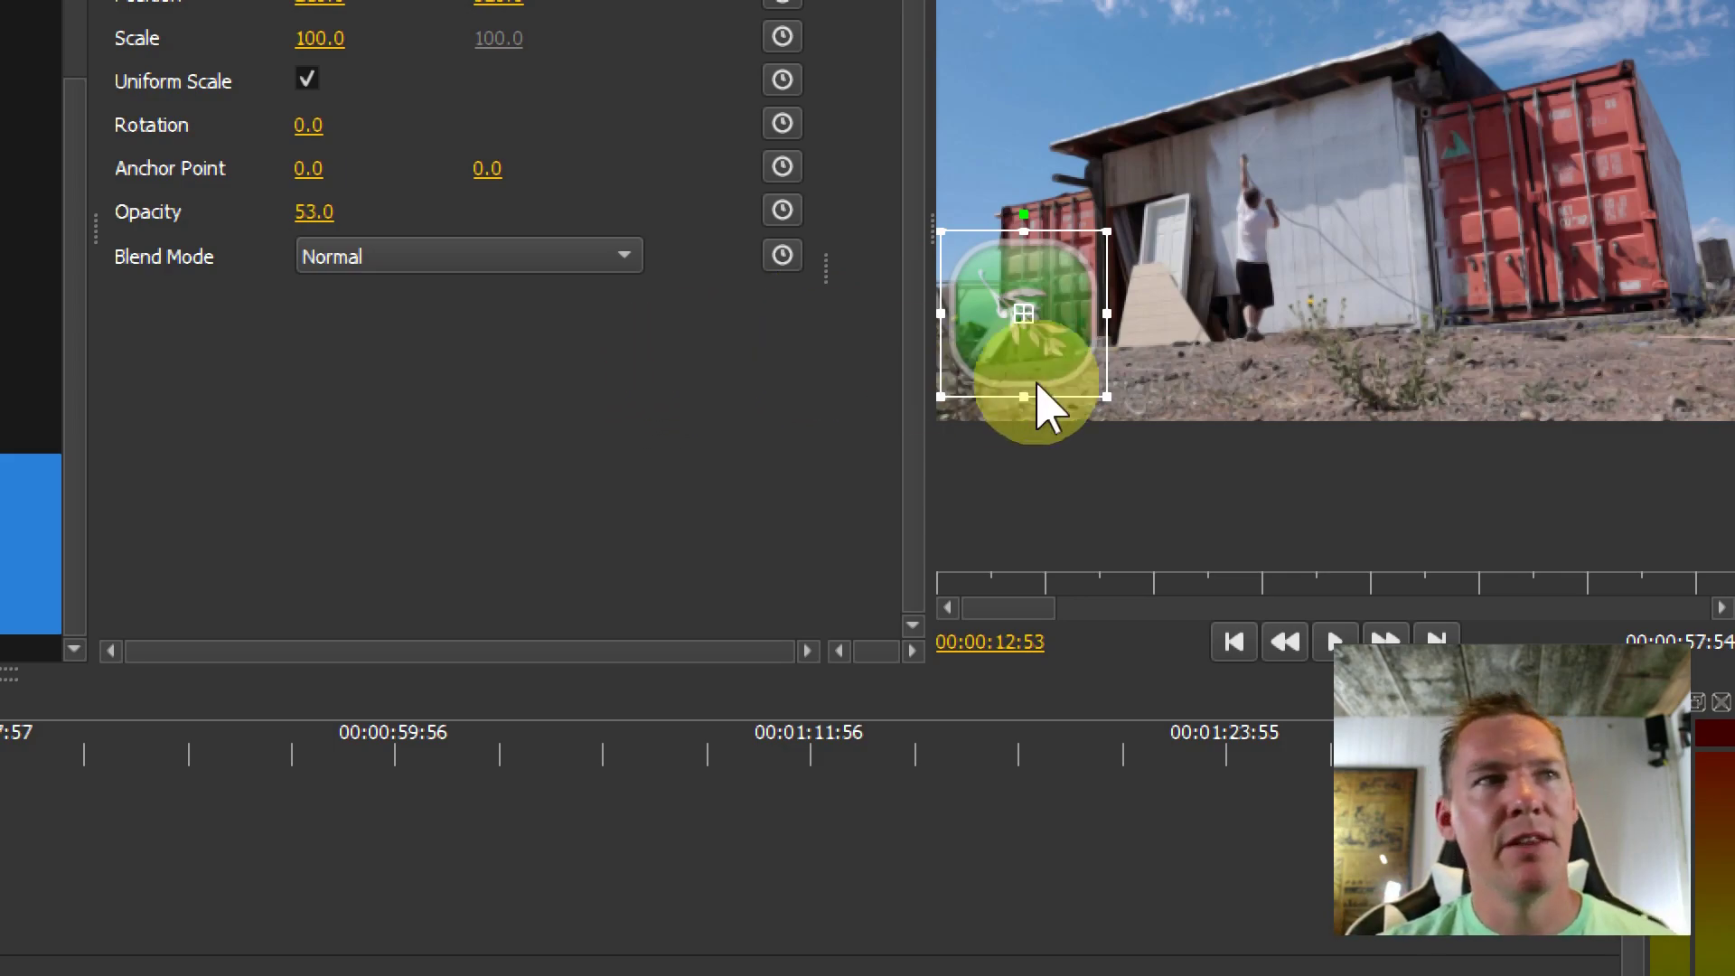
click(1336, 642)
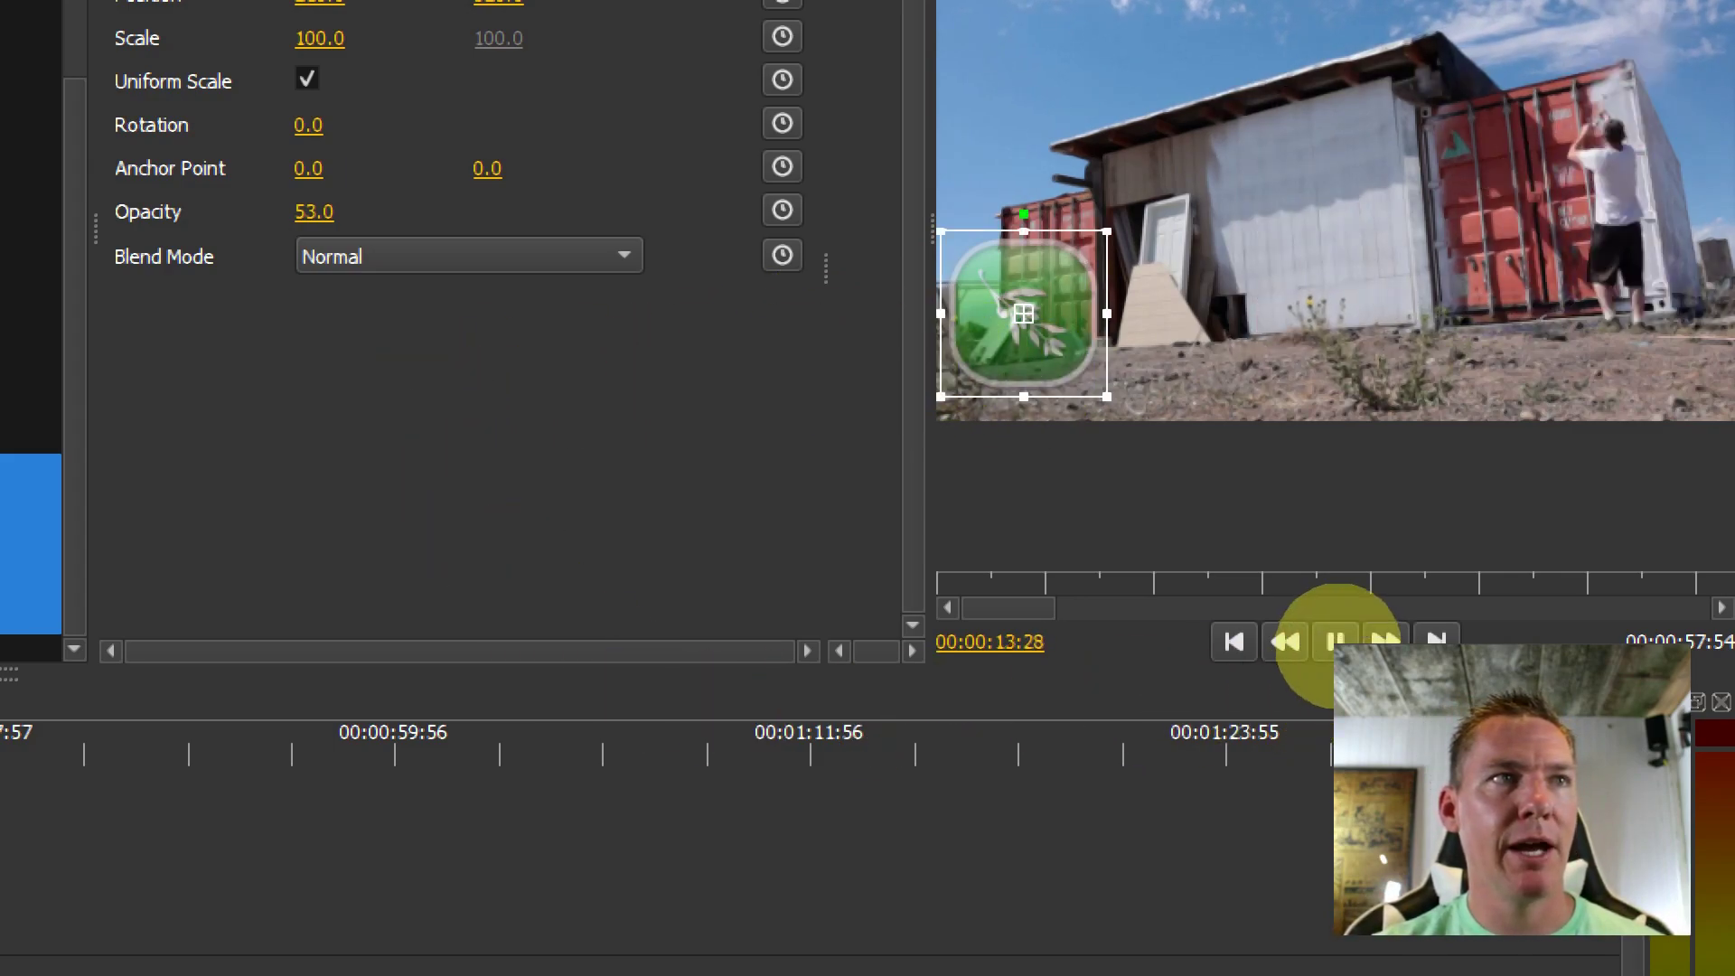
click(1336, 642)
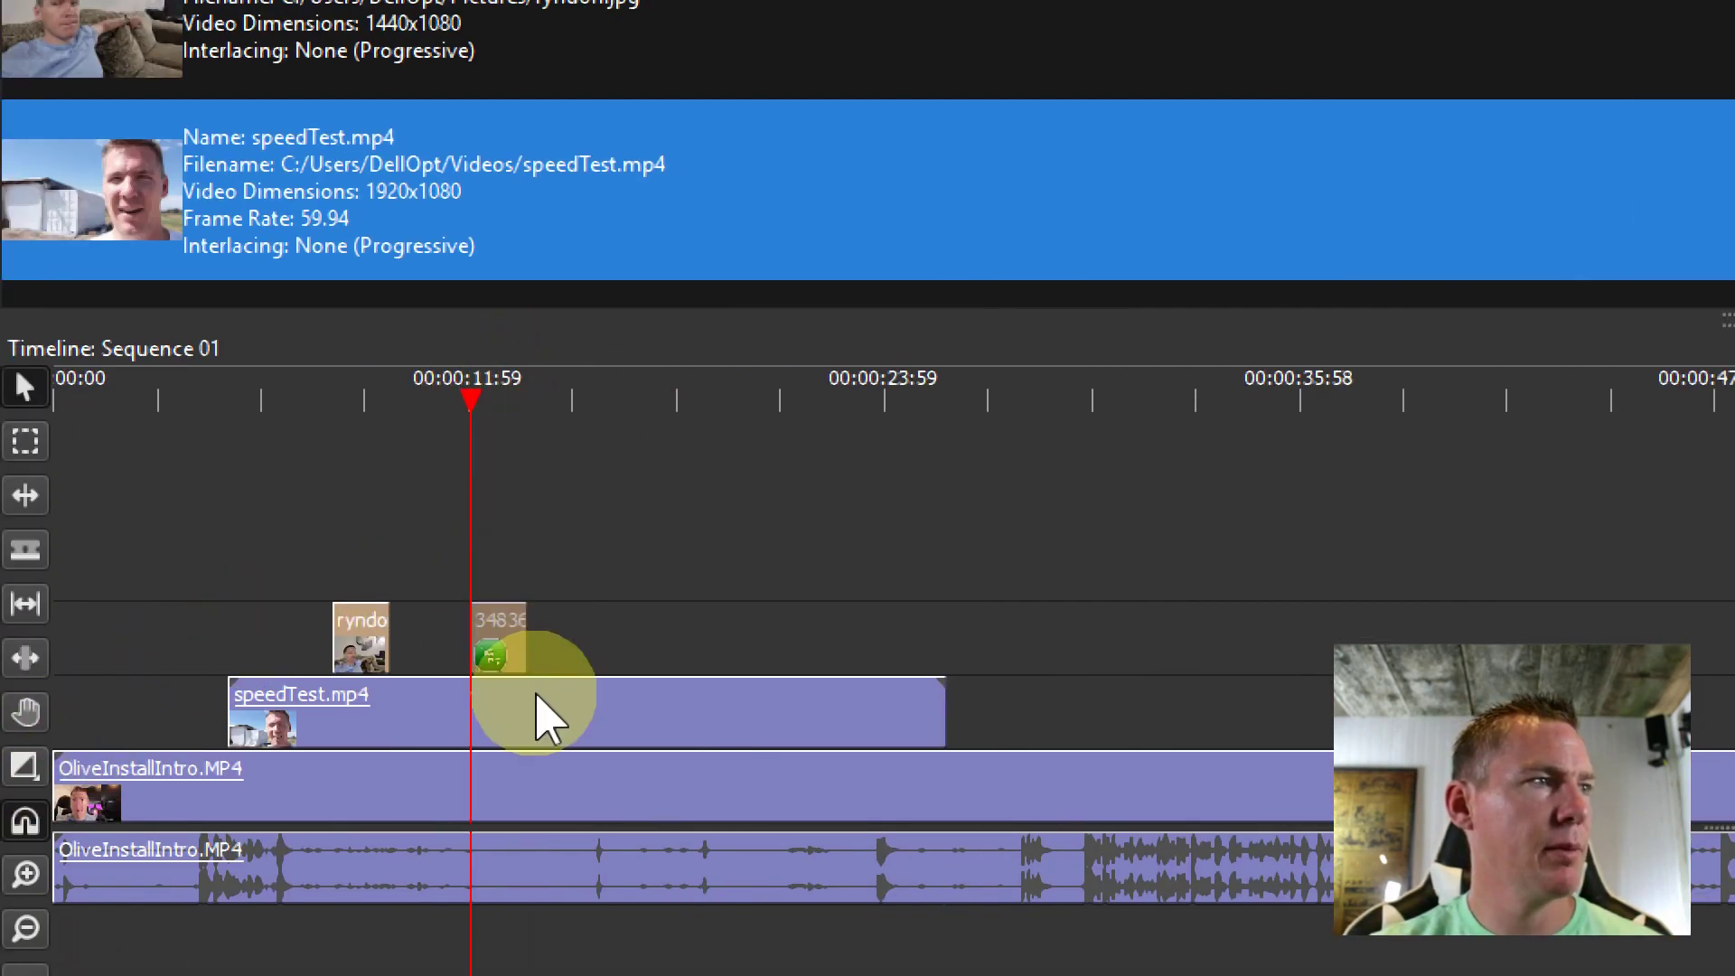
Extend the 34836846.png clip, keep Normal blend mode, and return the playhead to 00:00:11:19
drag(522, 648, 631, 647)
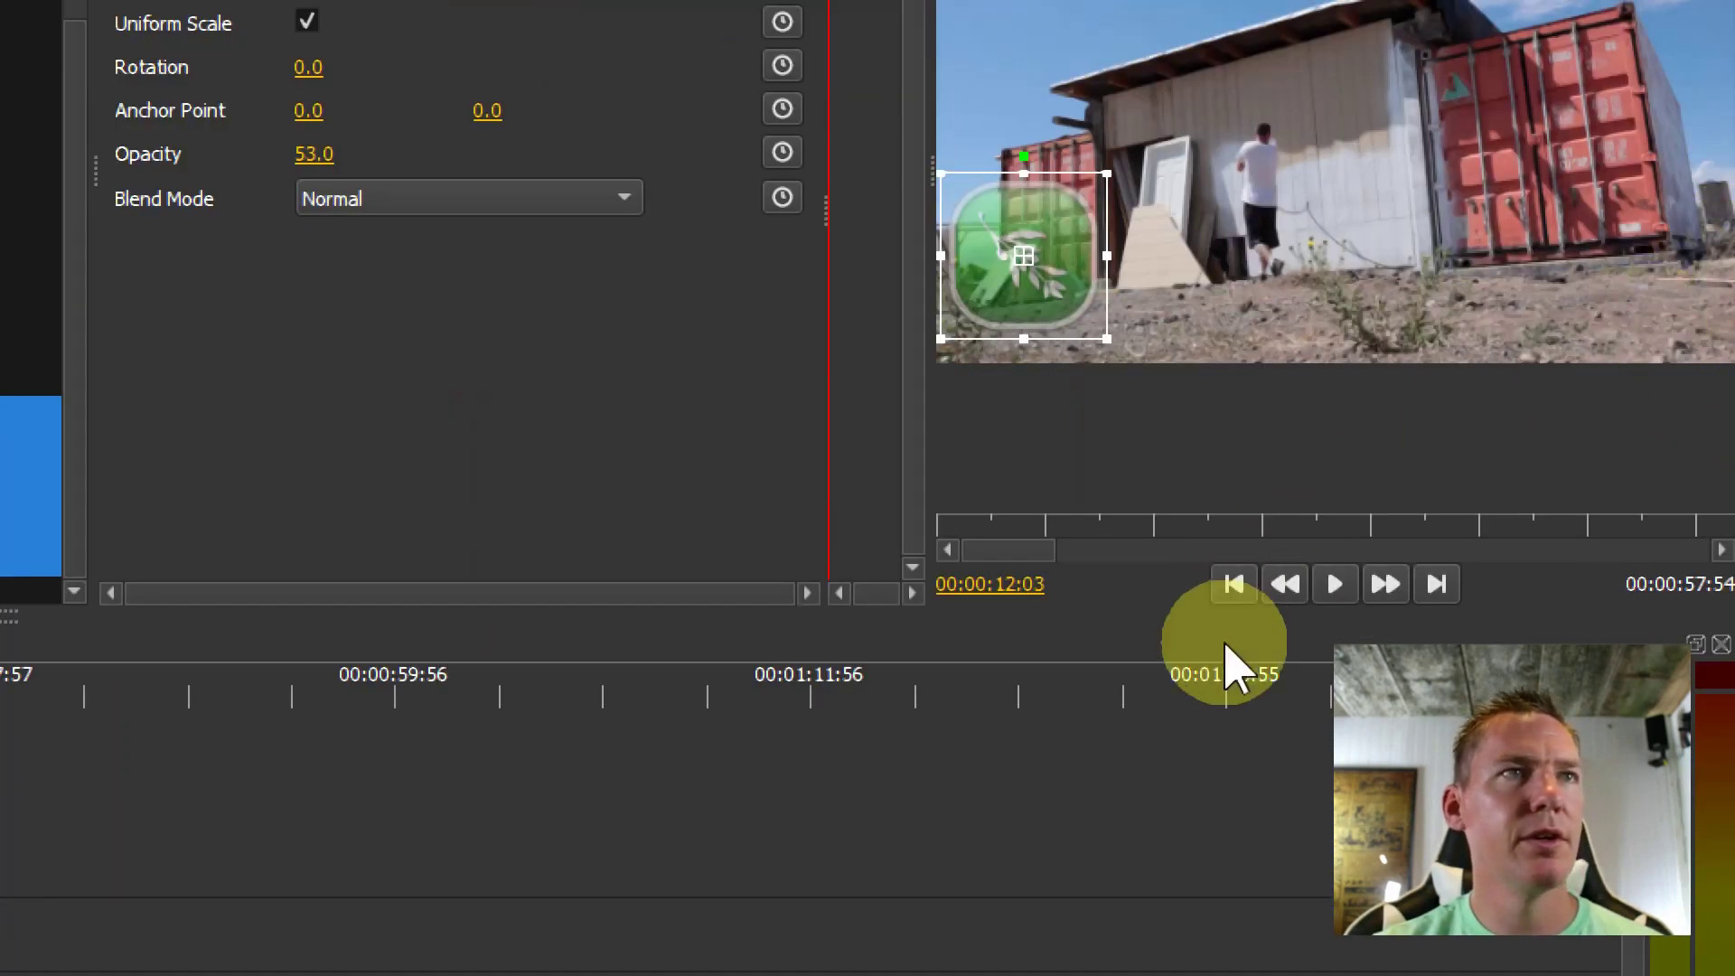
click(1338, 589)
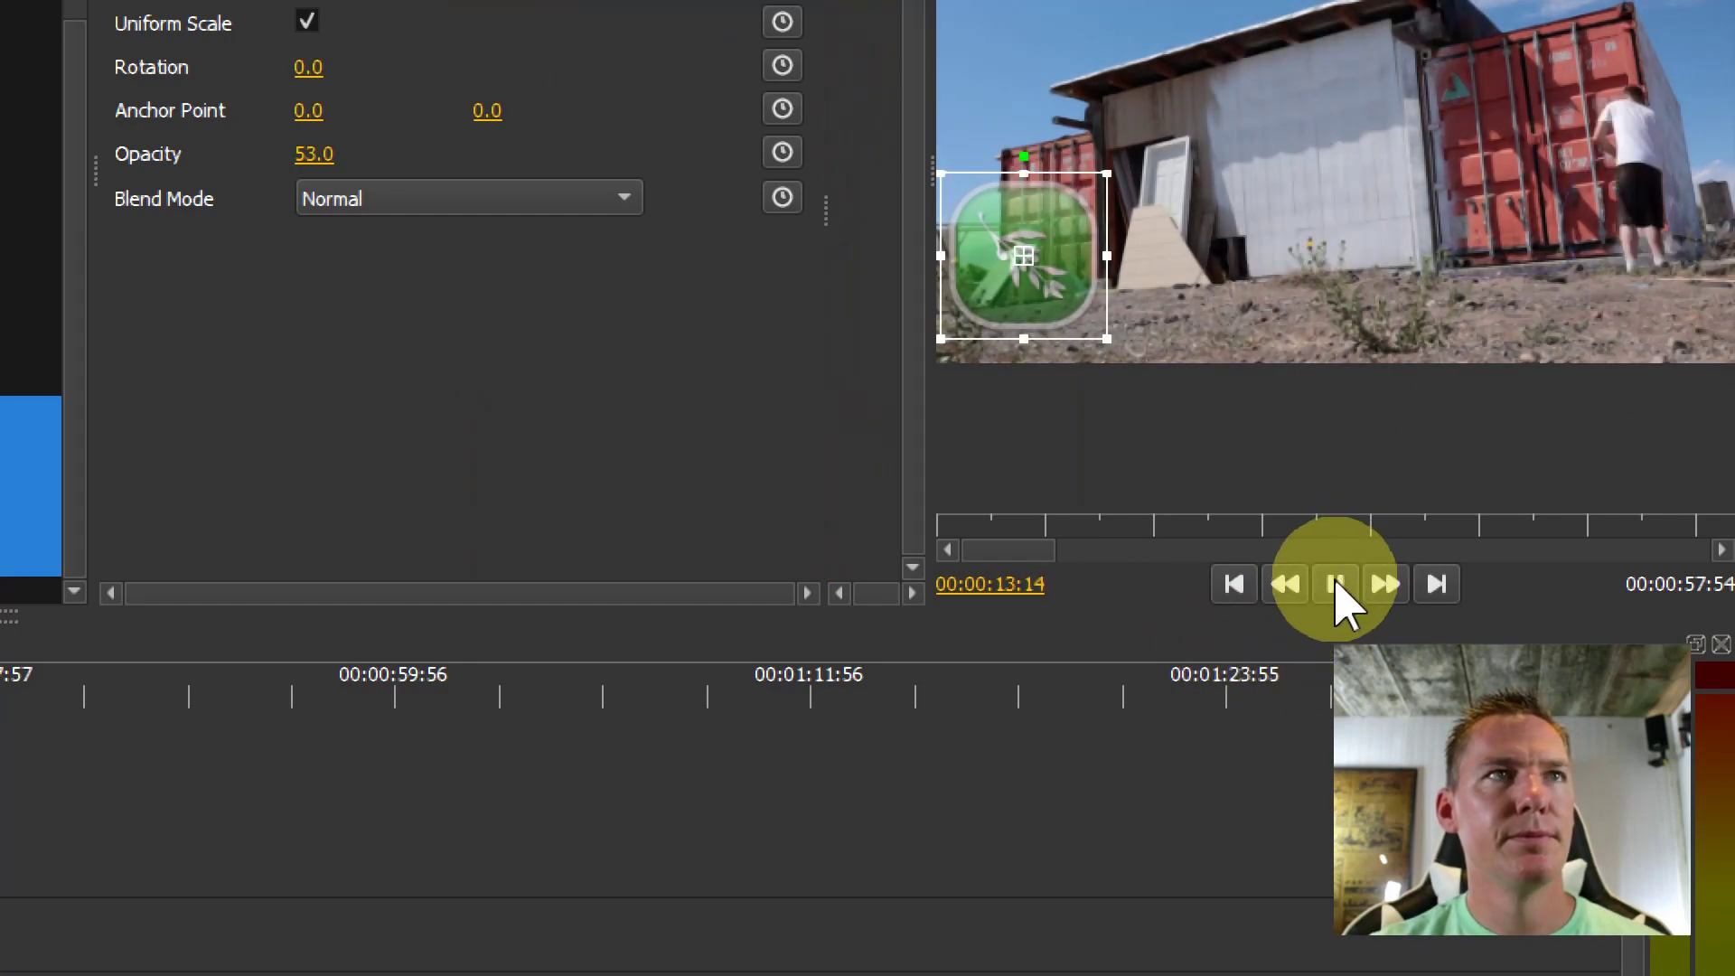
click(1338, 587)
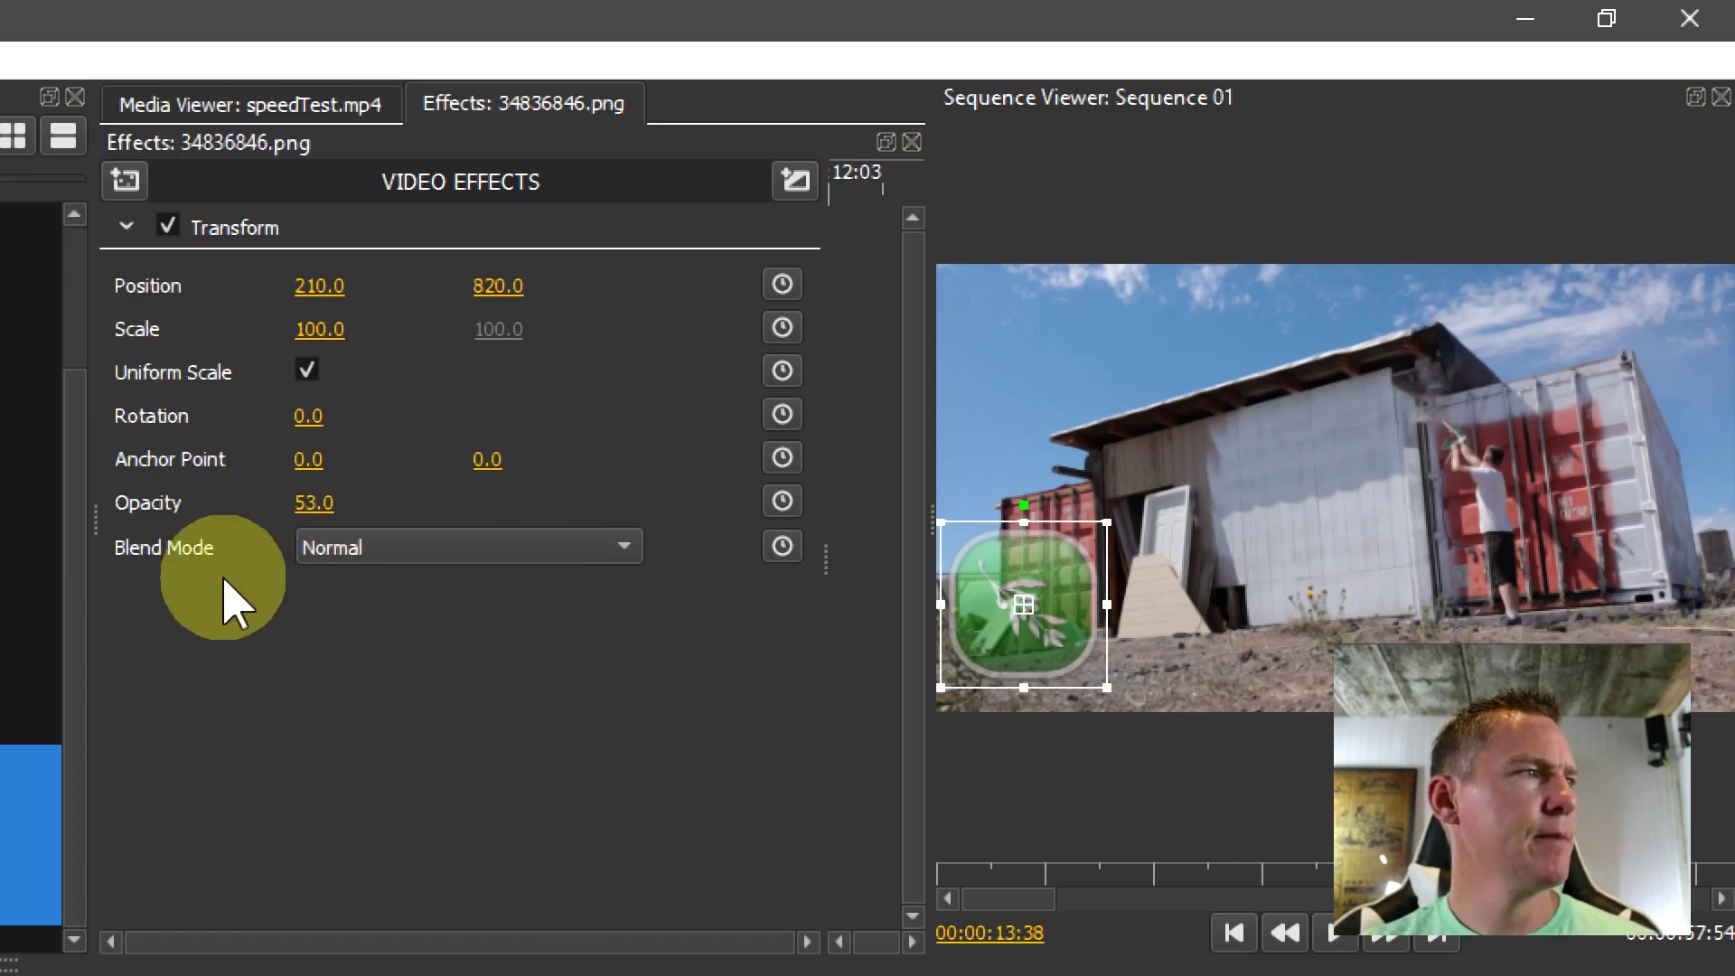
click(361, 547)
click(366, 552)
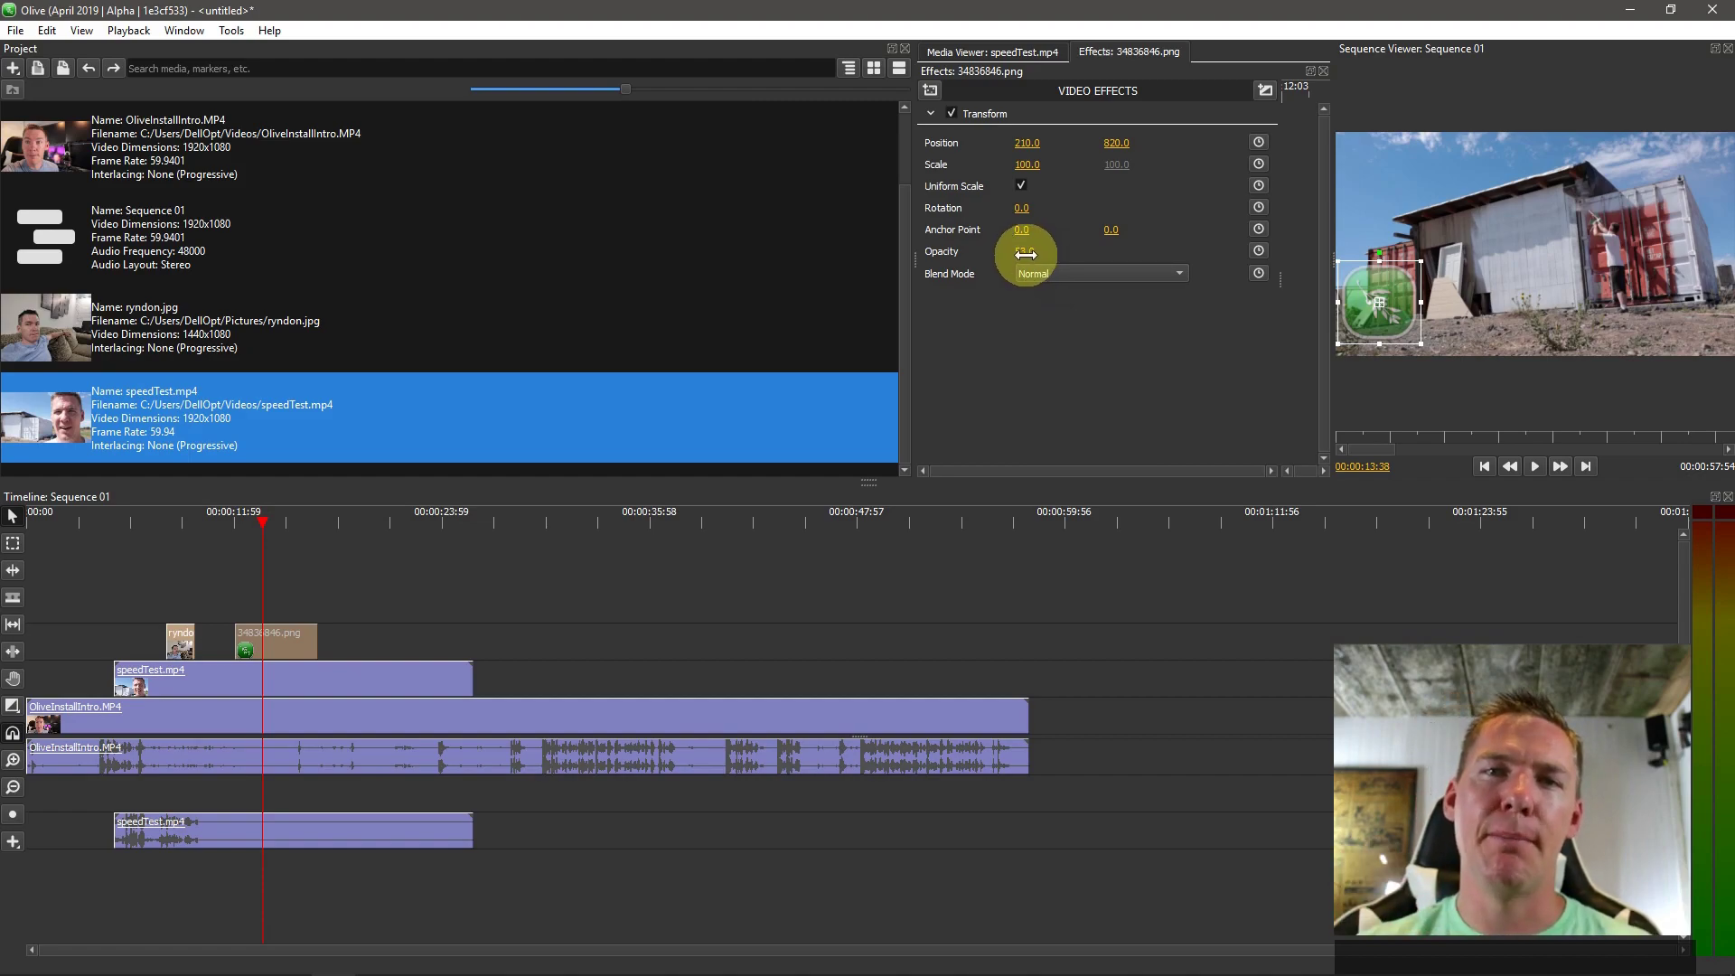
click(223, 524)
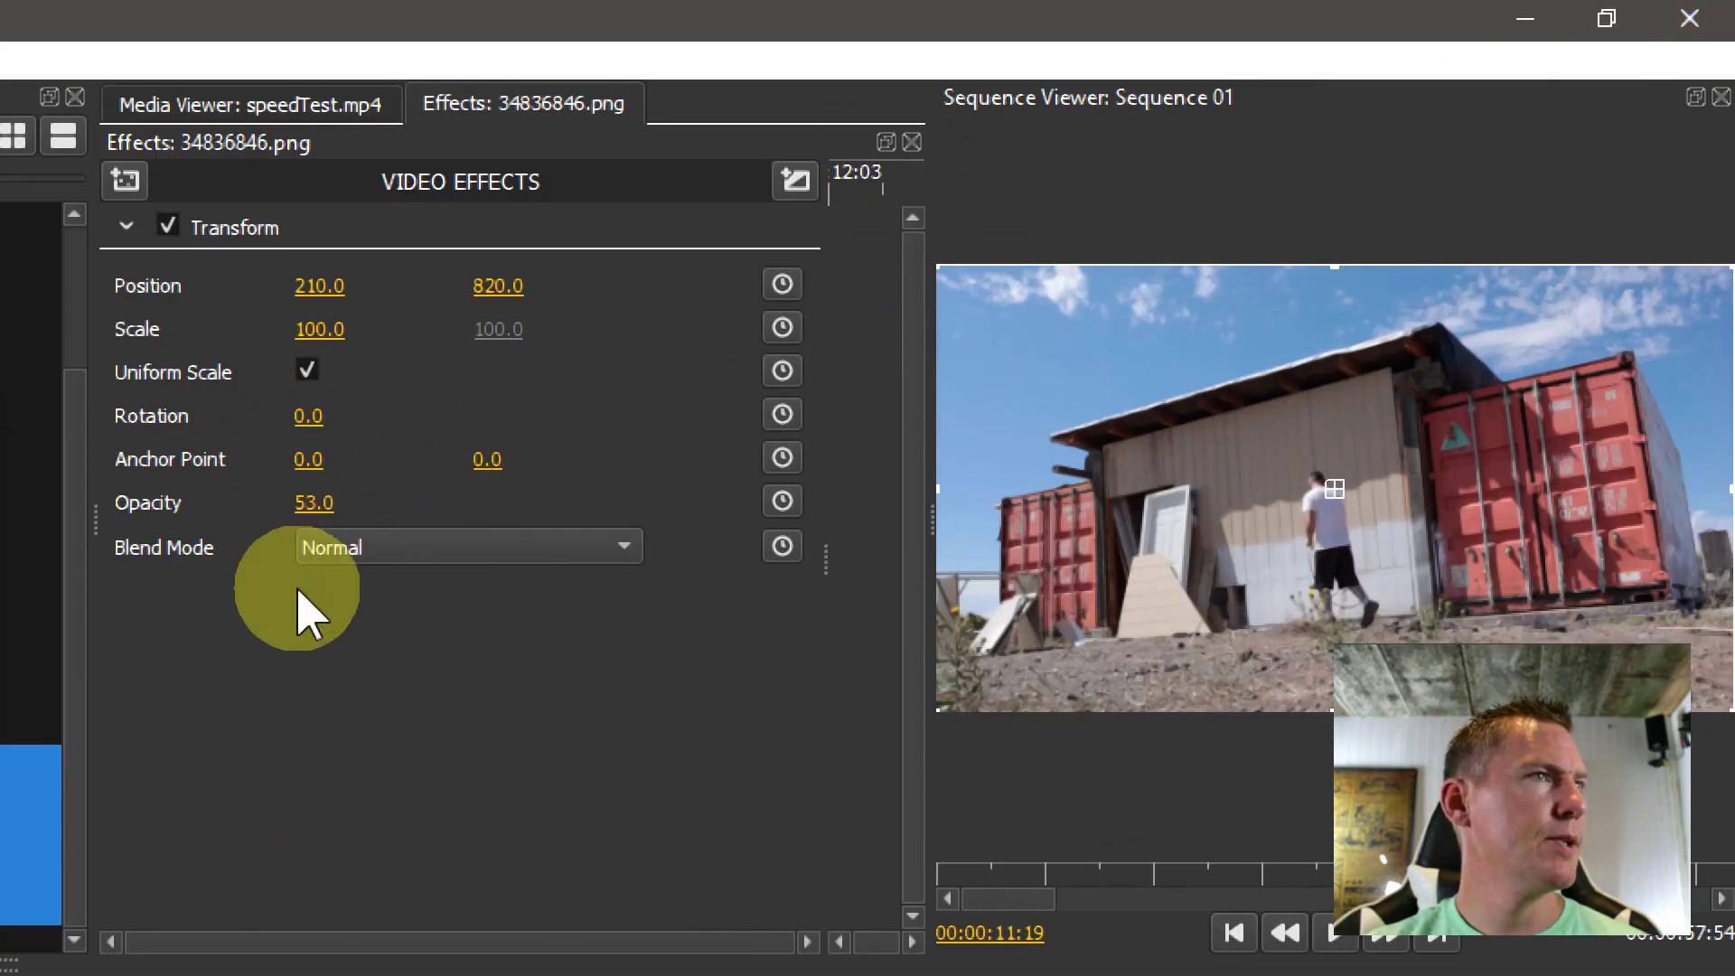
Browse the Add Effect category list, then close it without adding any effect
click(127, 183)
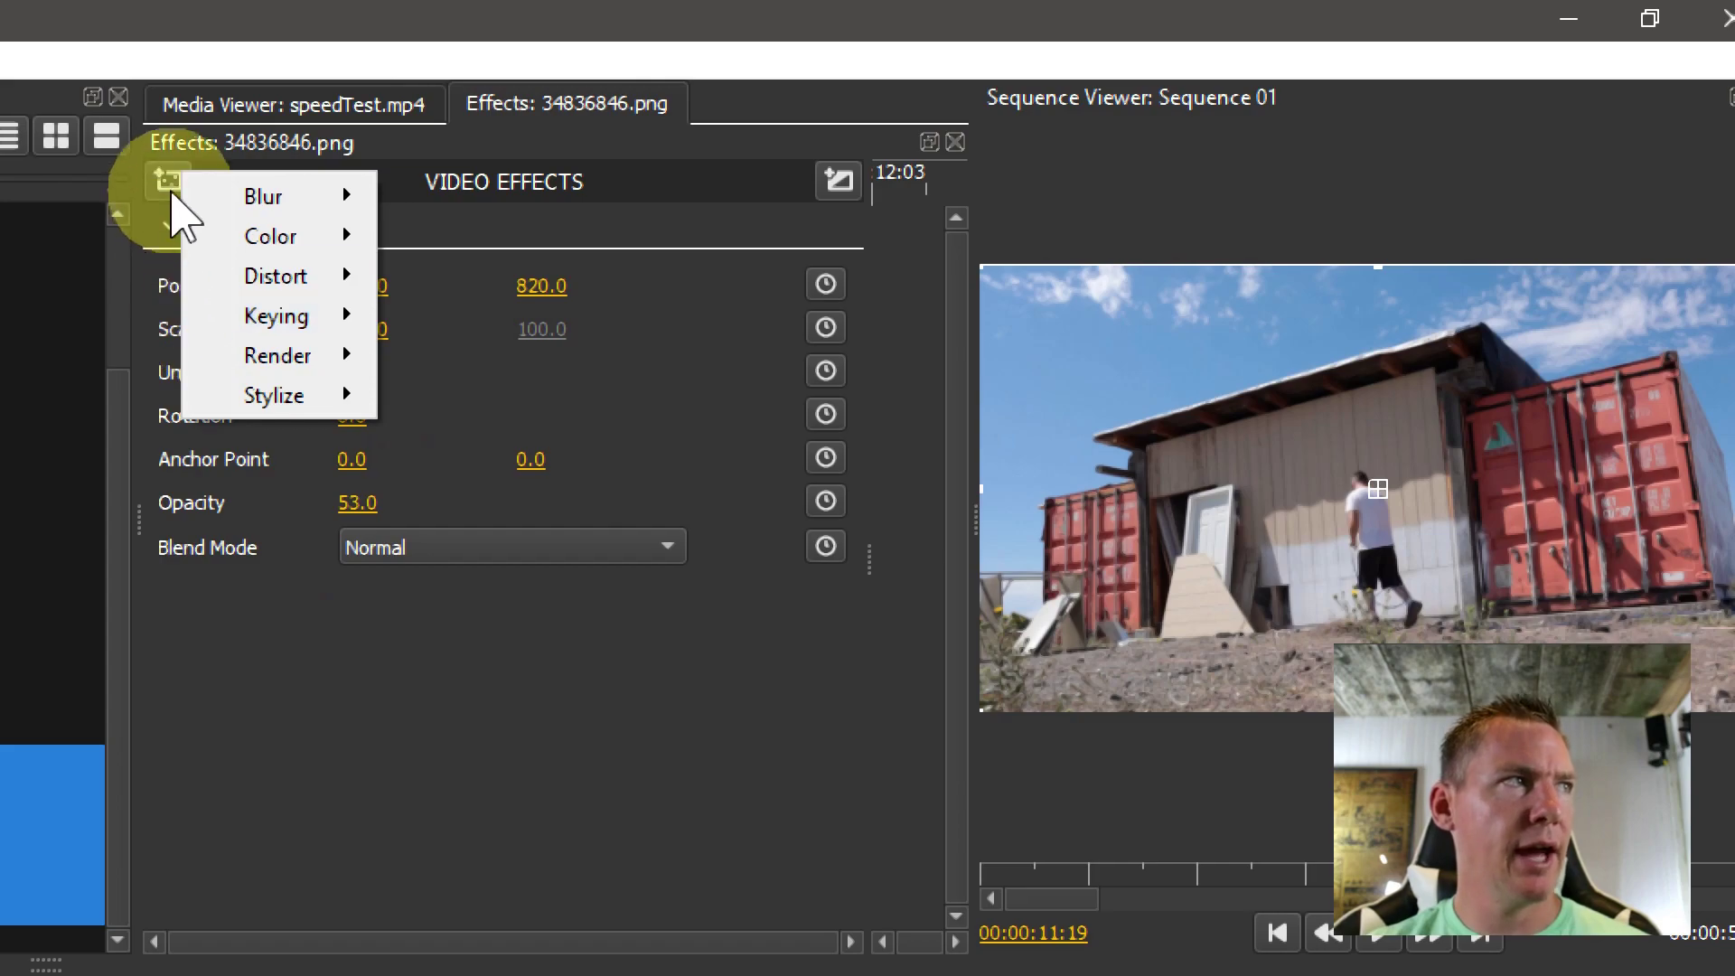
click(171, 184)
click(172, 171)
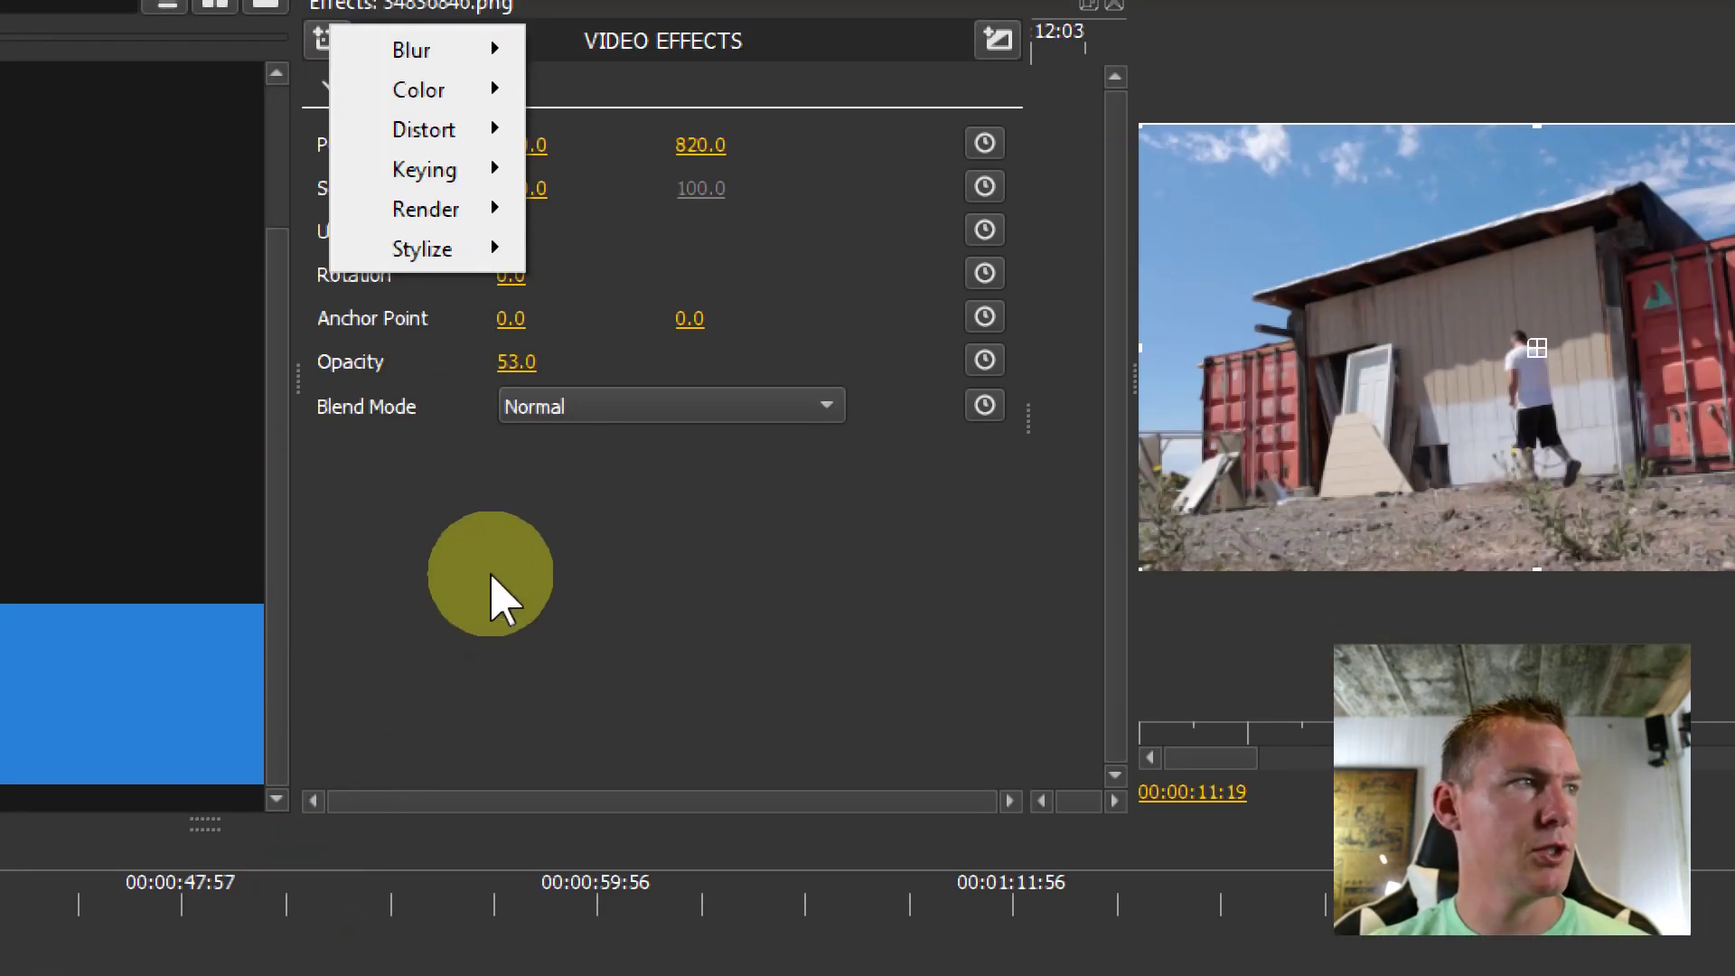
click(390, 683)
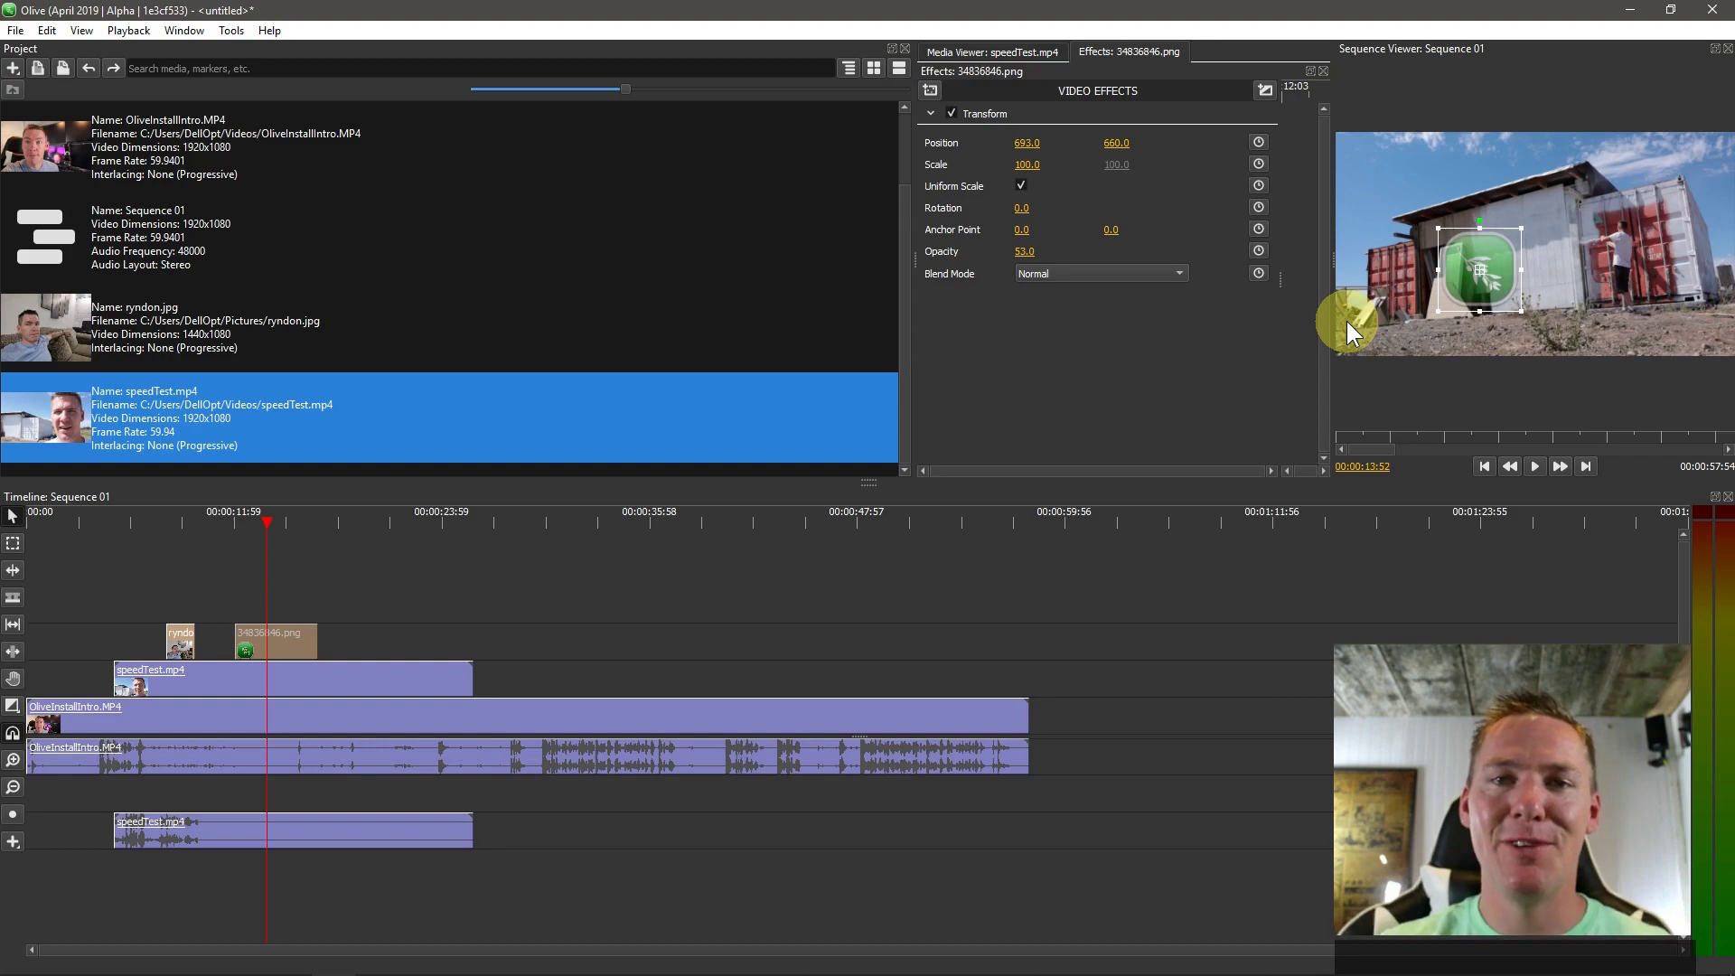